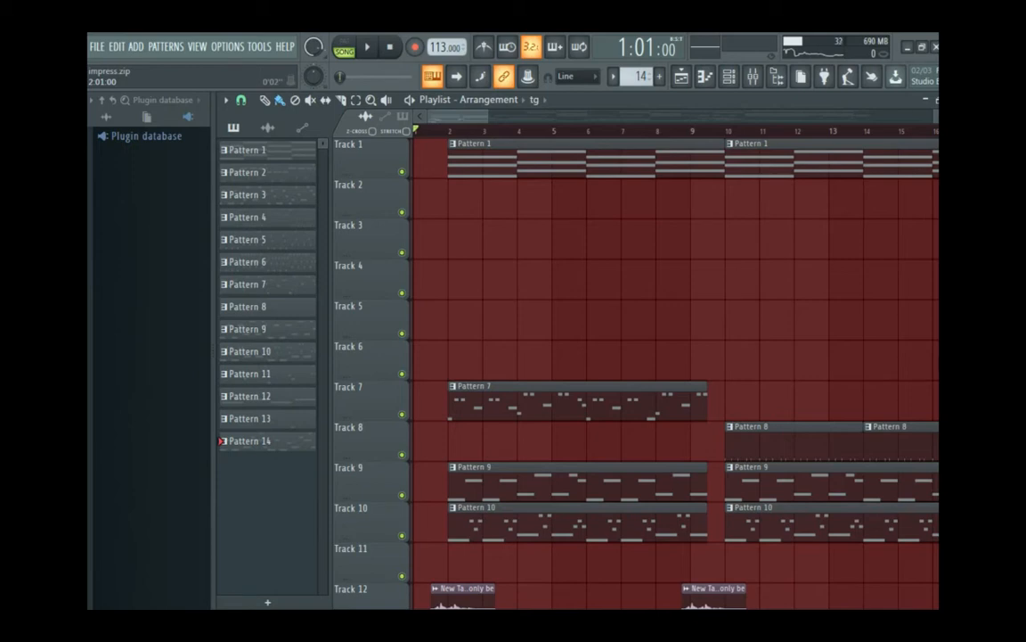
- Switch the song position display to minutes and seconds, and open Pattern 1's M1 notes in the piano roll
left_click(624, 46)
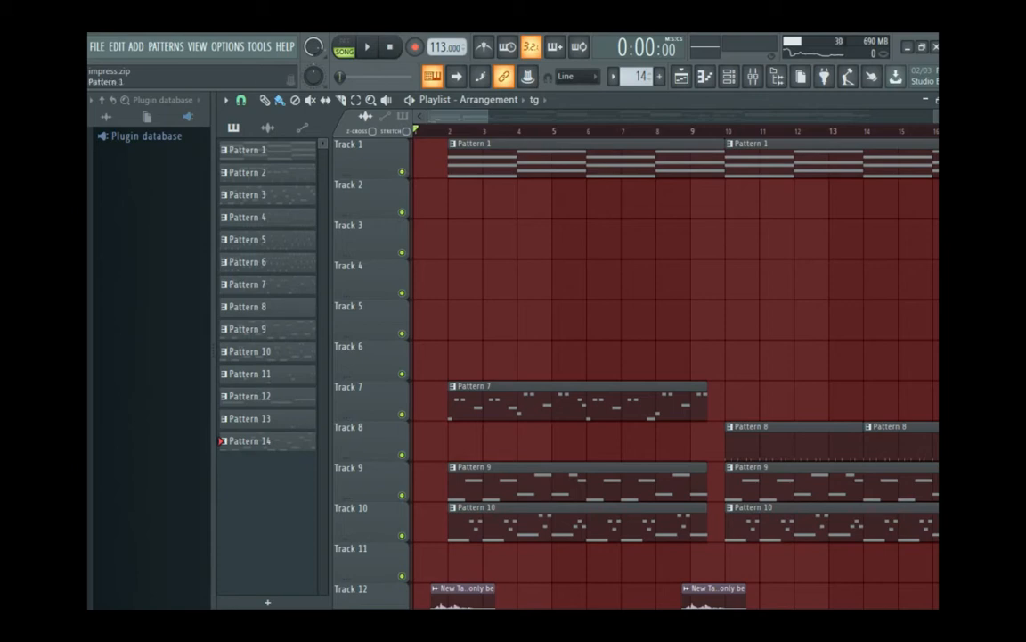
left_click(247, 149)
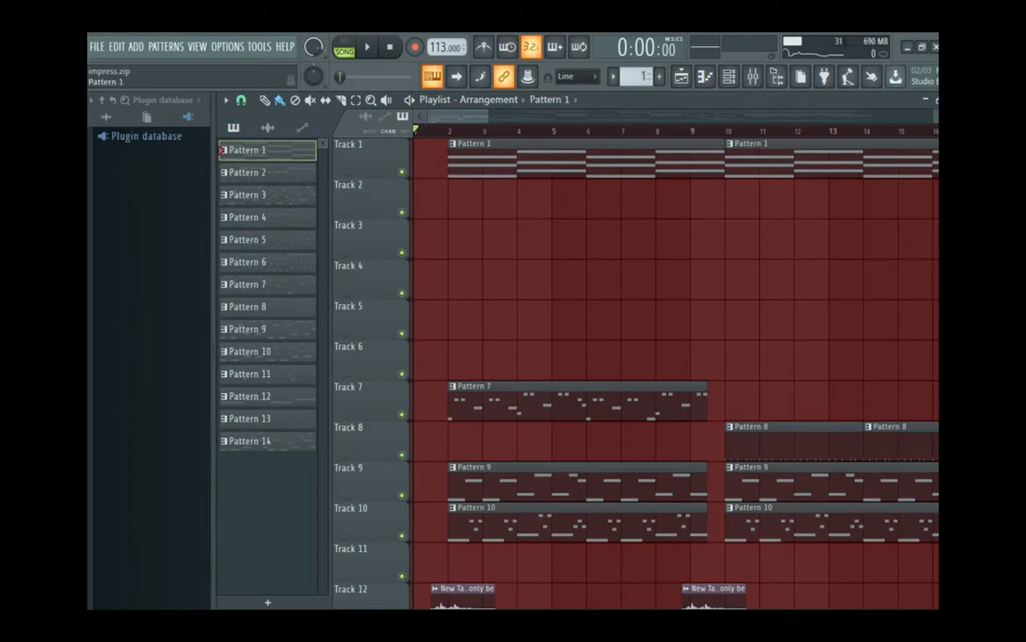
left_click(729, 76)
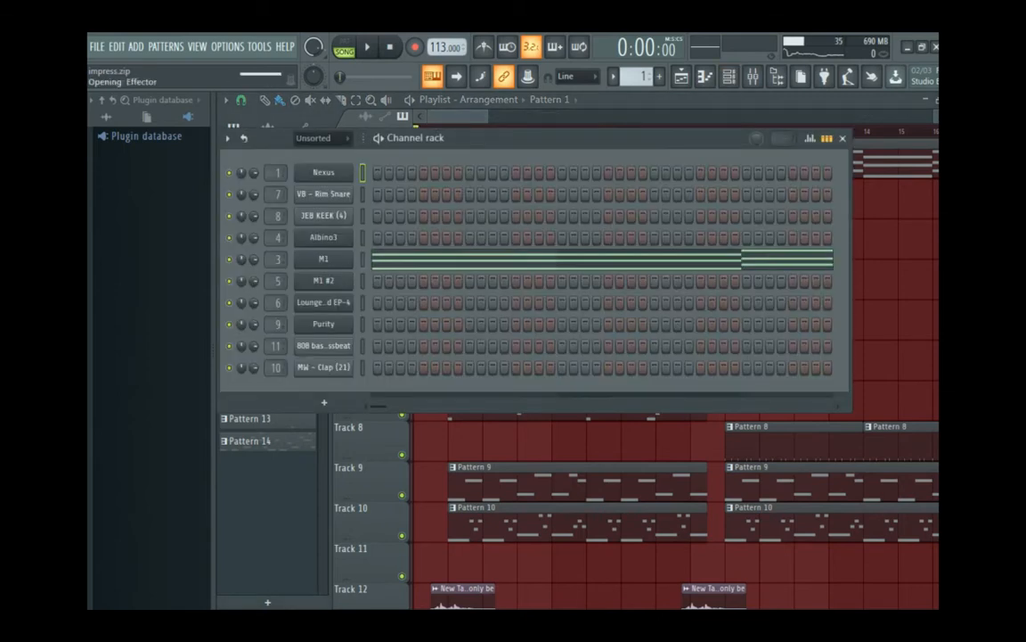
left_click(452, 257)
scroll(579, 285, "down", 3)
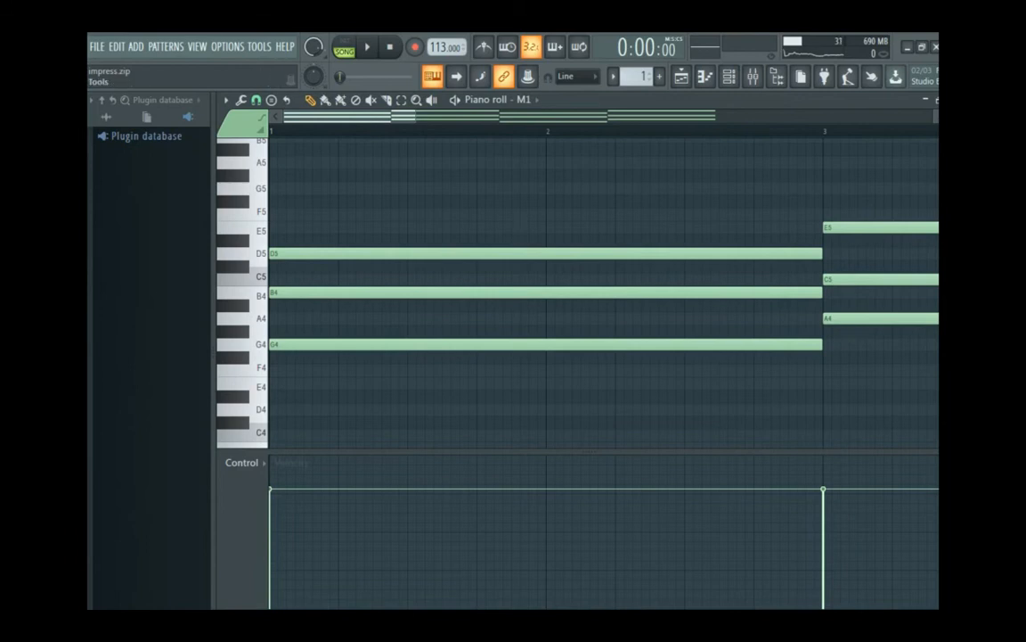
- Set the root note of the piano roll's scale highlighting to G, keeping the Major scale
left_click(226, 100)
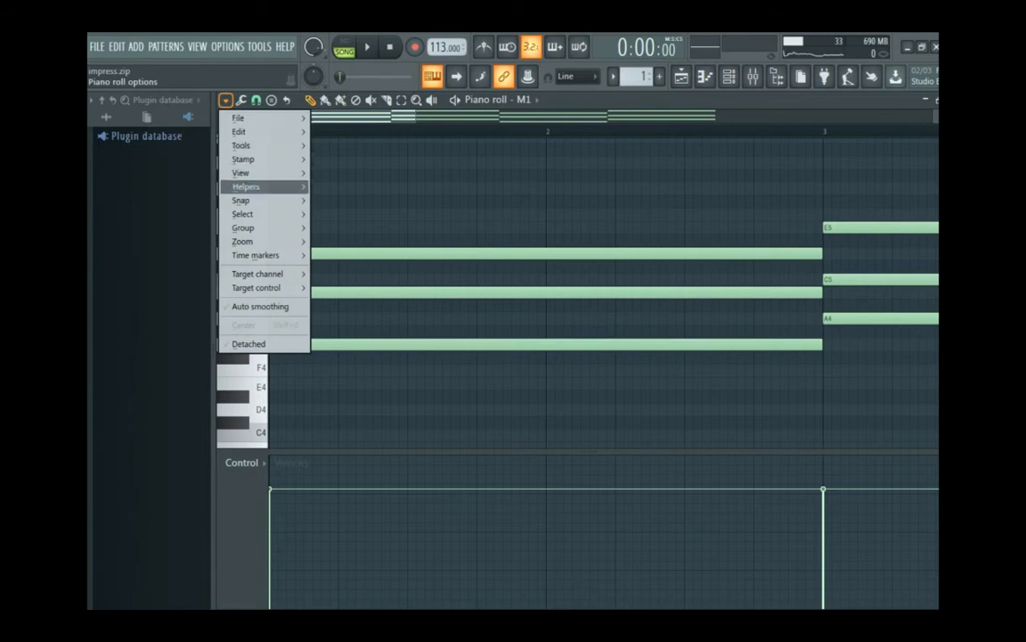
mouse_move(246, 186)
mouse_move(383, 201)
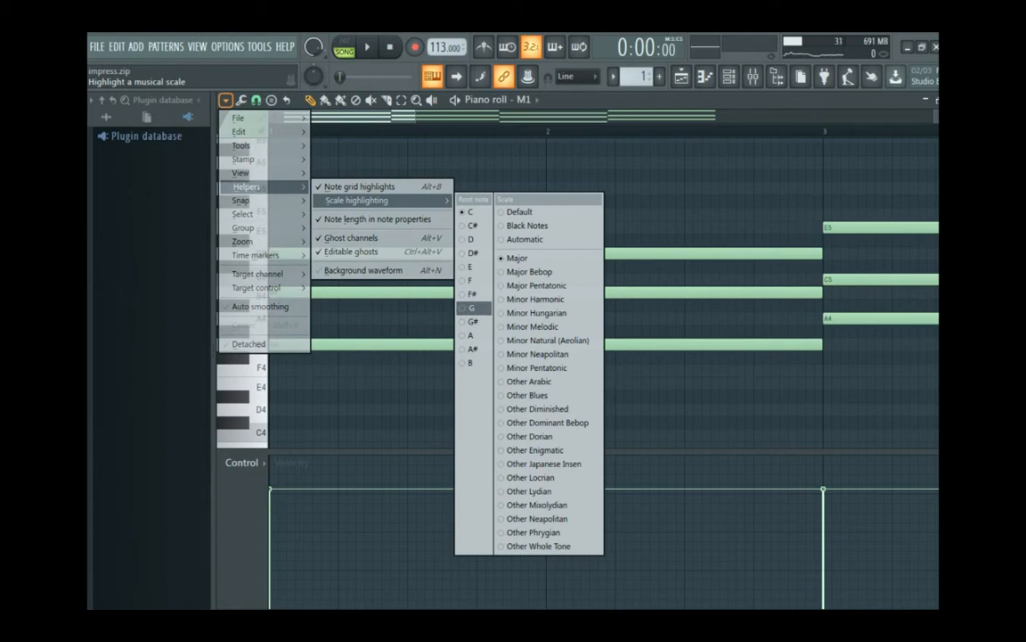
left_click(472, 308)
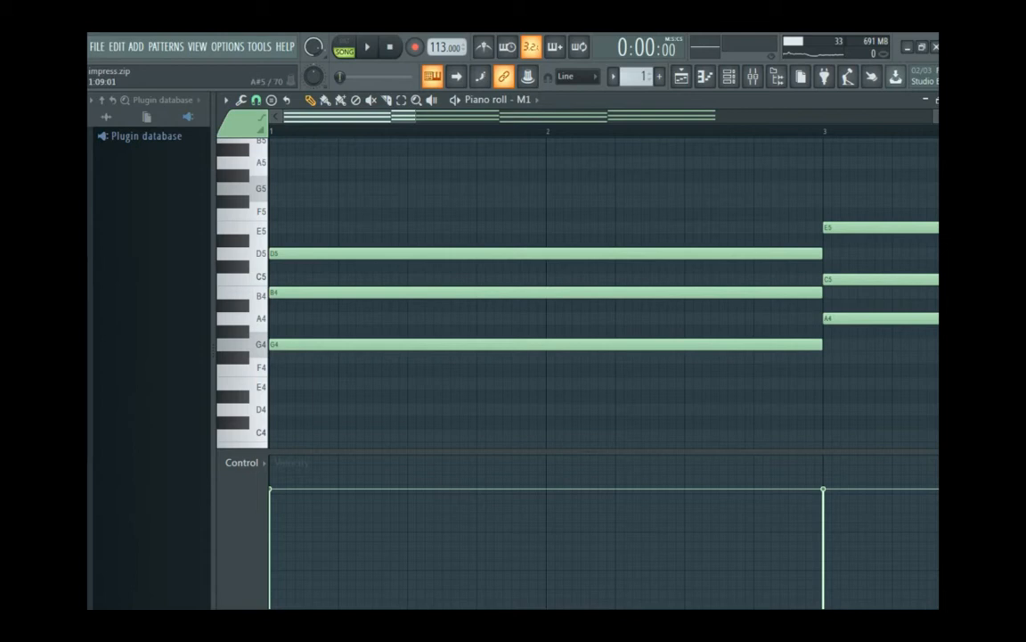
- Switch playback to pattern mode and play Pattern 1's M1 chords with the whole progression in view
scroll(418, 131, "down", 4)
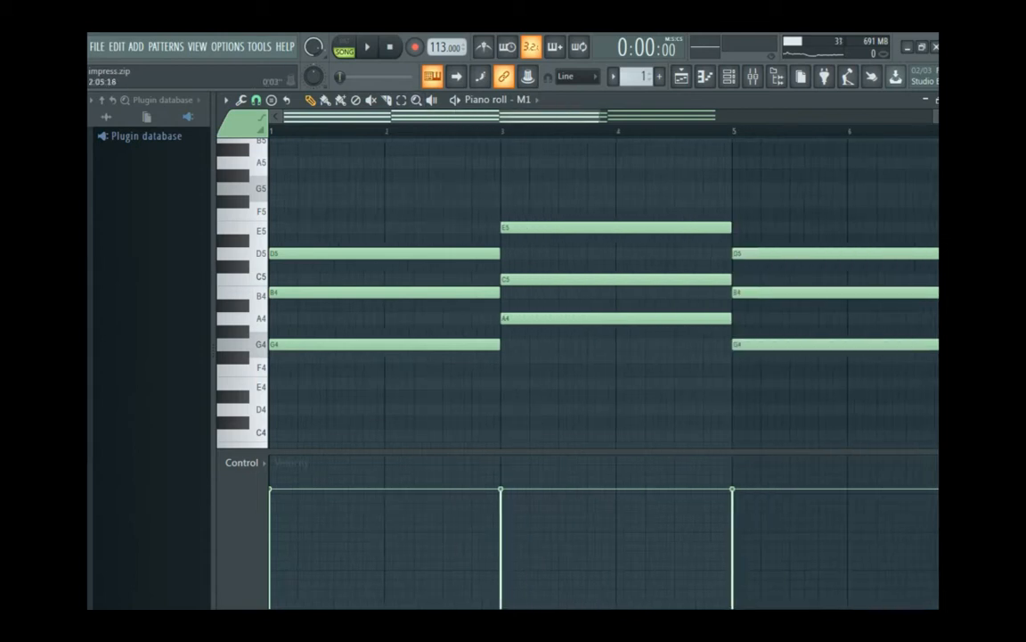
scroll(417, 131, "down", 4)
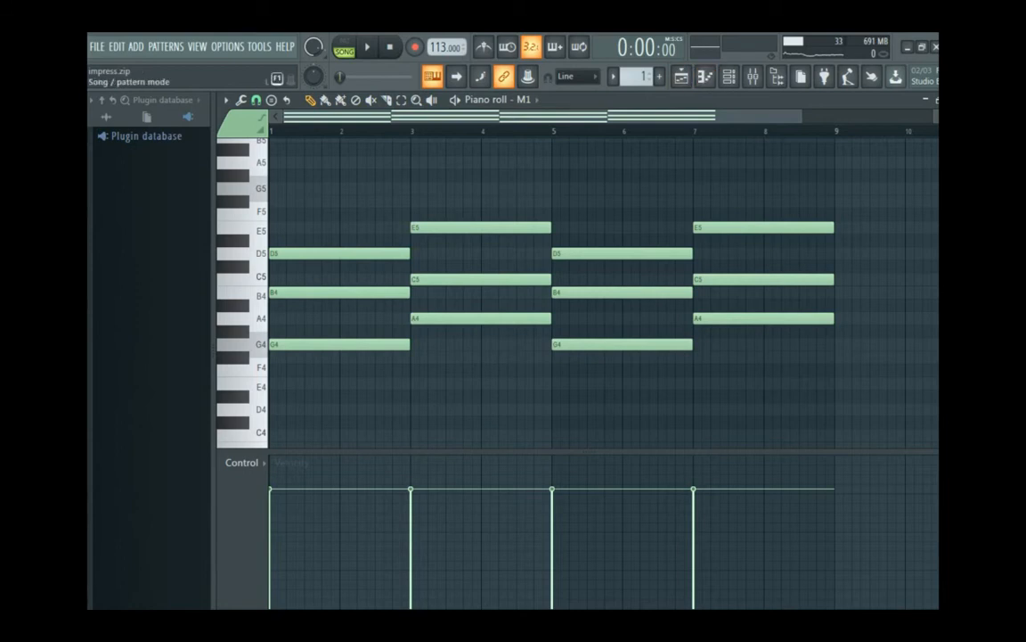
left_click(344, 46)
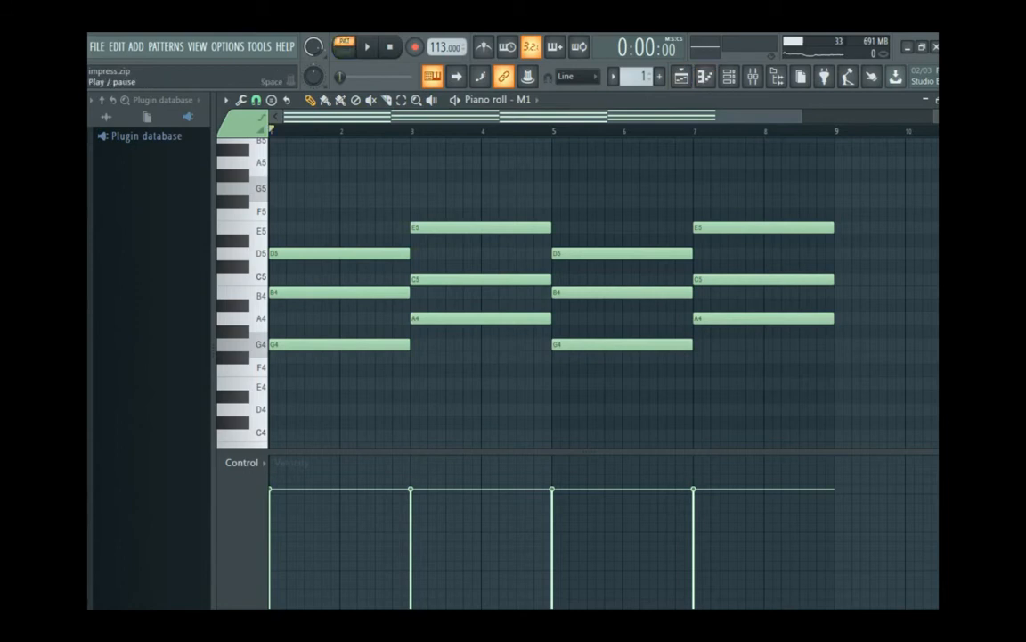
left_click(367, 47)
- View the M1 channel's instrument settings while the chords play, close them and stop playback
left_click(729, 76)
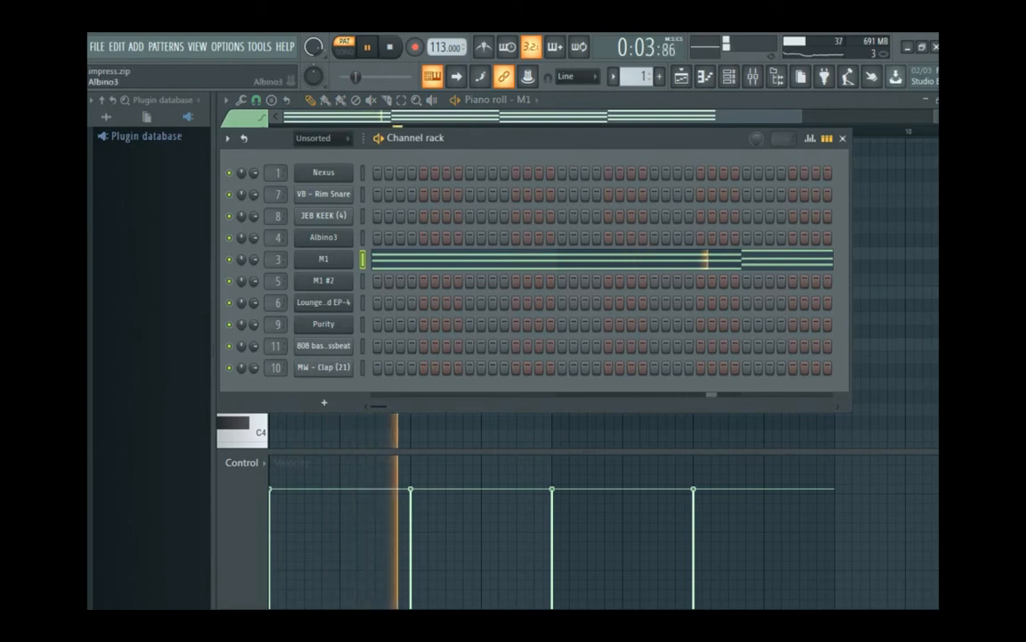
left_click(324, 260)
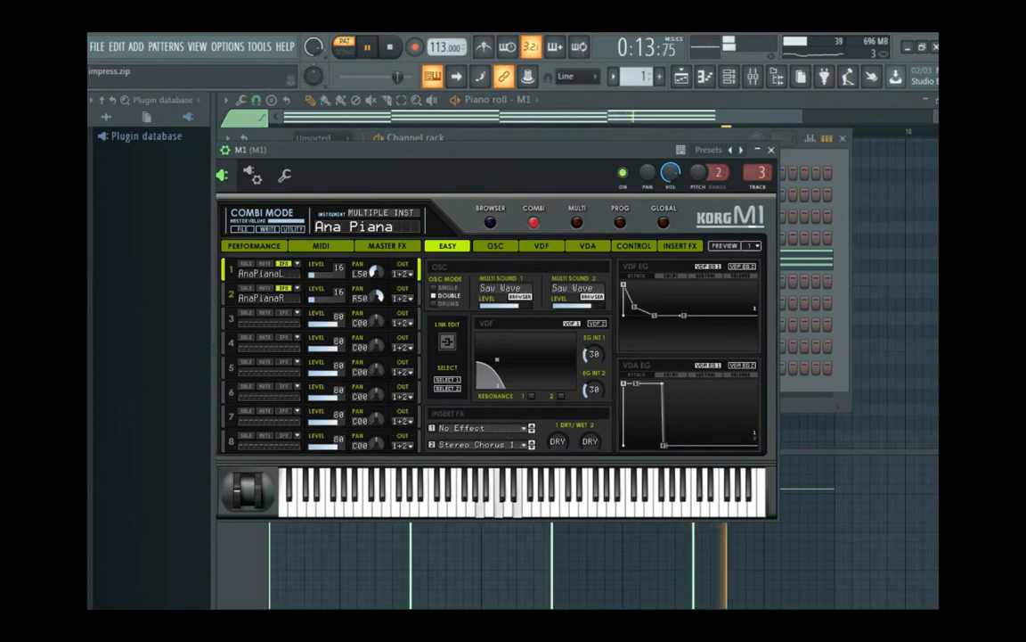
left_click(771, 150)
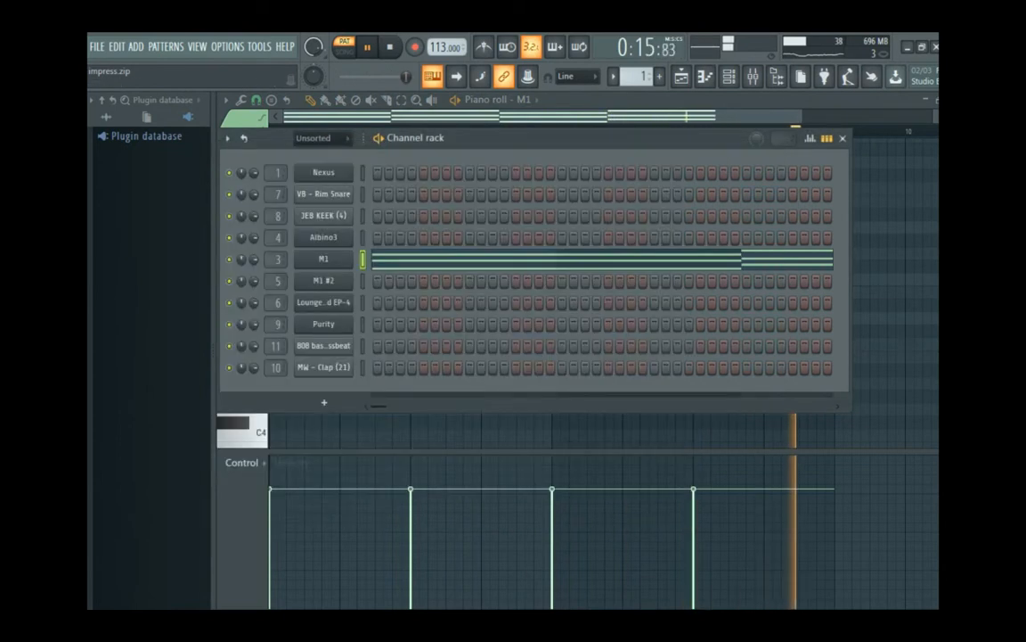
key("space")
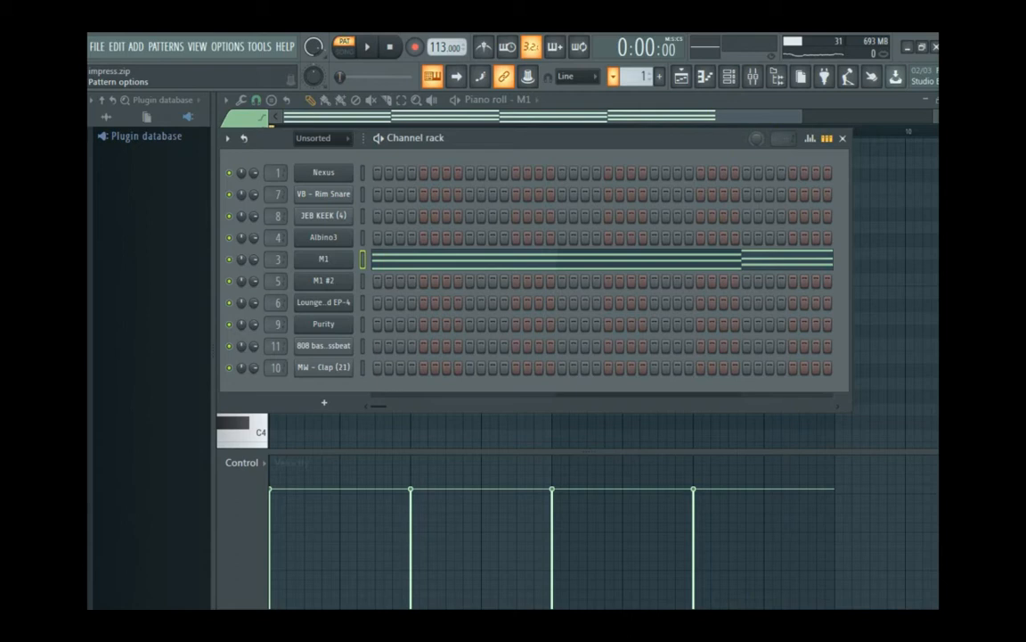
- Select Pattern 2 and view the settings of its Albino3 instrument
left_click(613, 75)
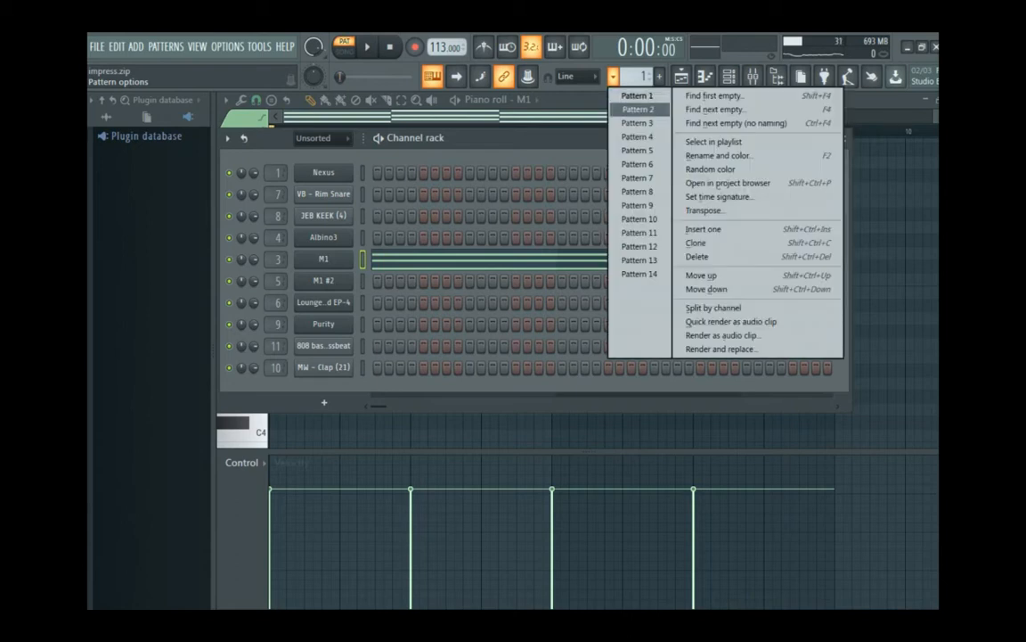
left_click(638, 109)
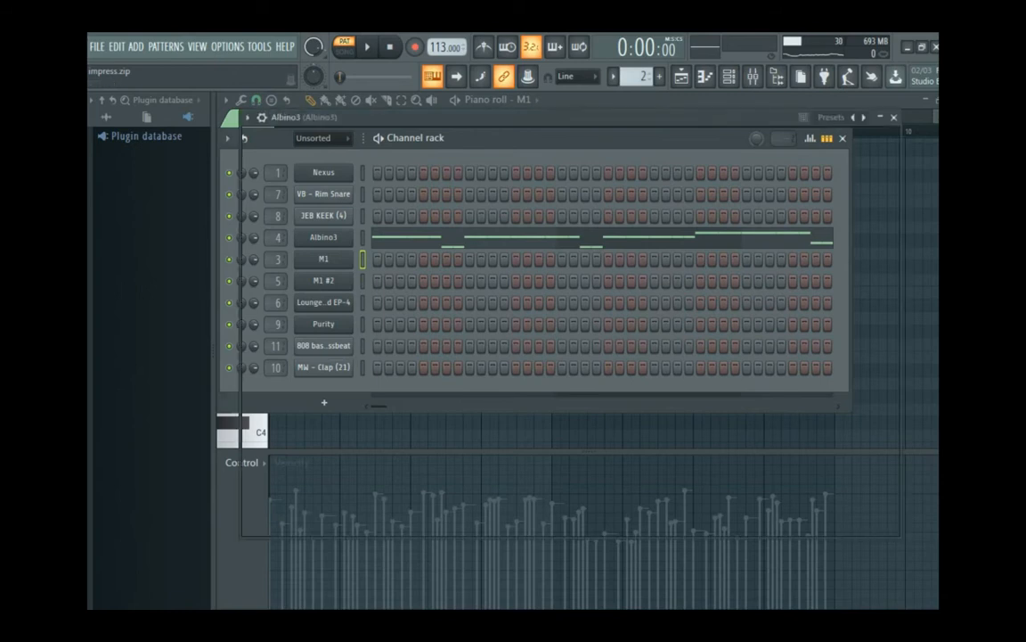
left_click(323, 237)
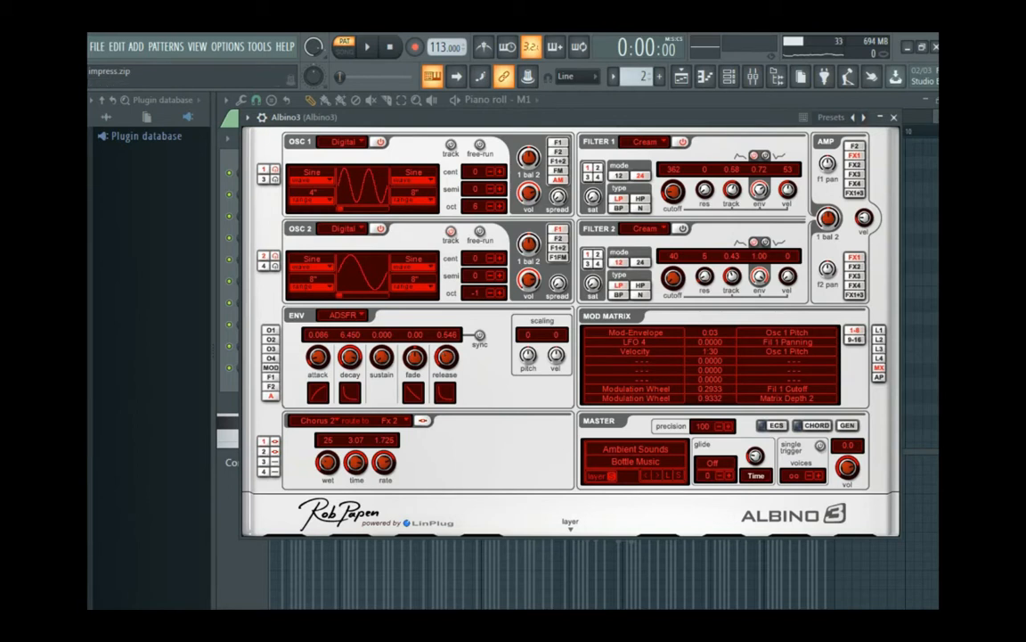
left_click(893, 118)
- Open Pattern 2's Albino3 notes in the piano roll and enable Auto locate for the displayed channel
left_click(580, 238)
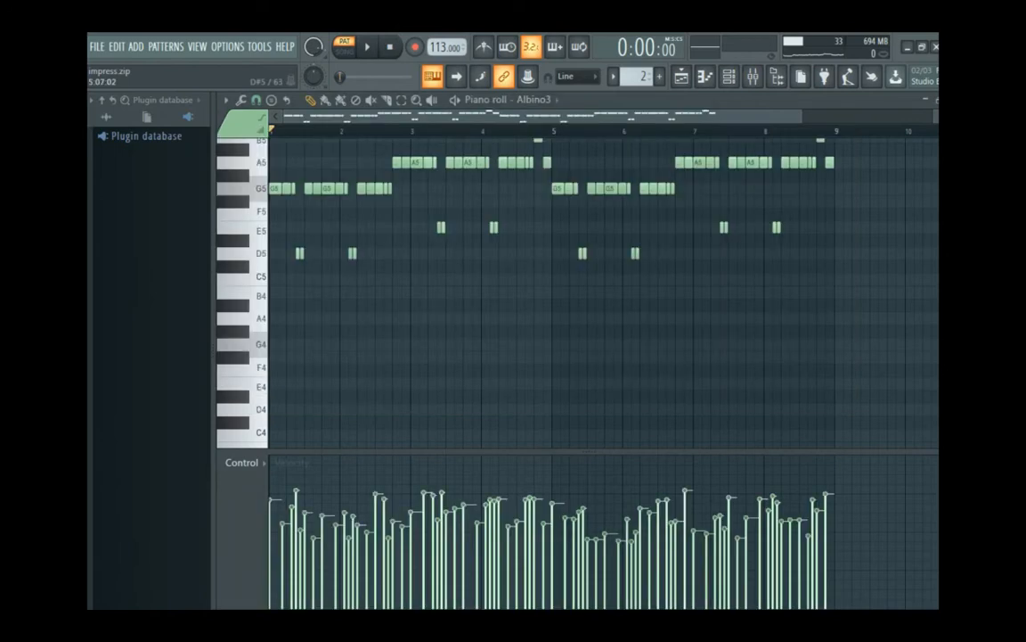
scroll(582, 191, "up", 2)
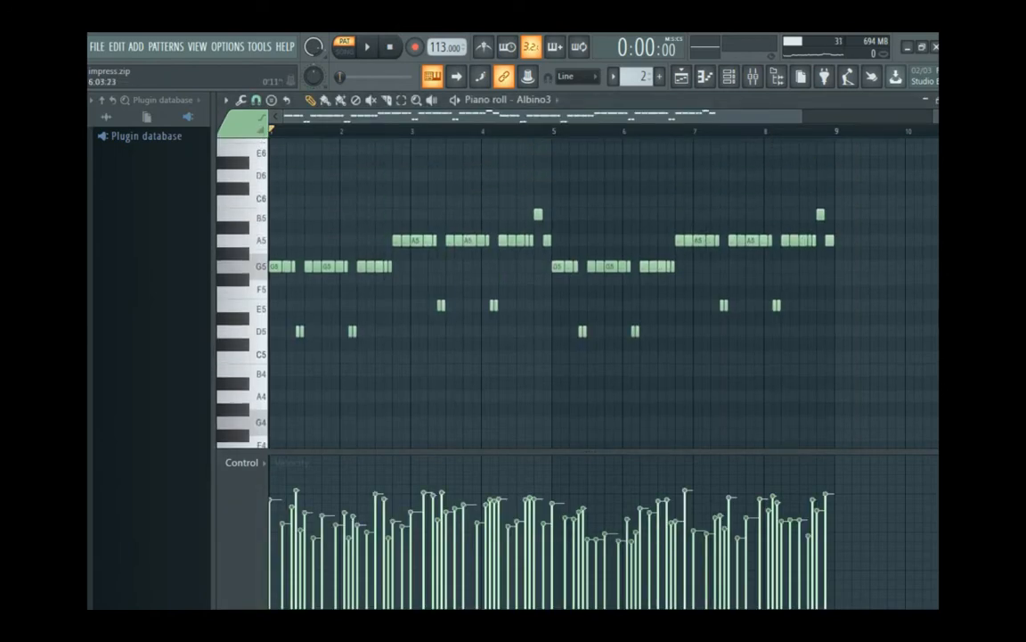
left_click(534, 99)
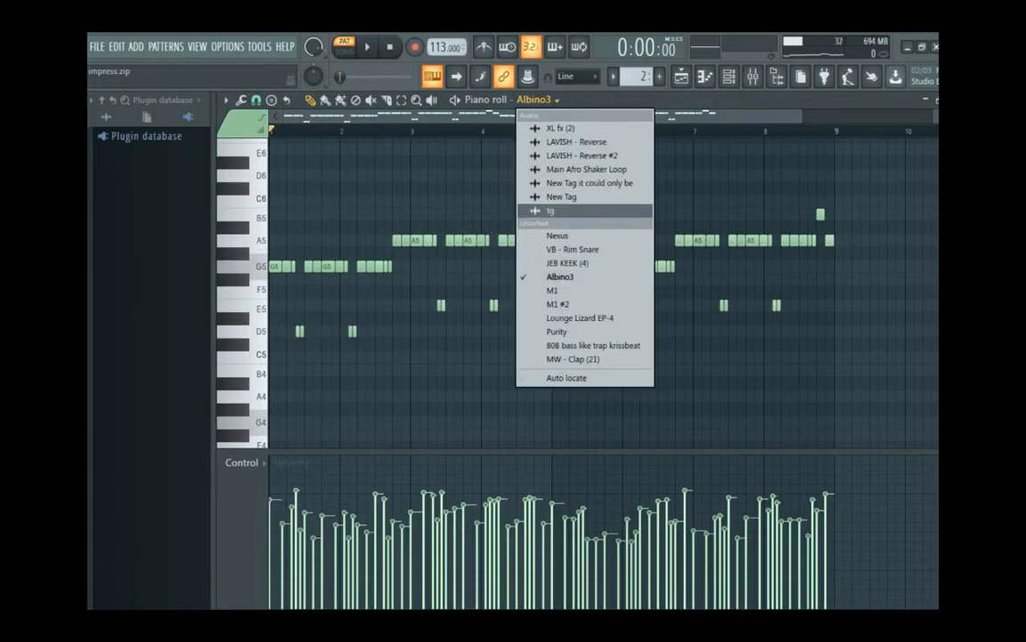
left_click(567, 377)
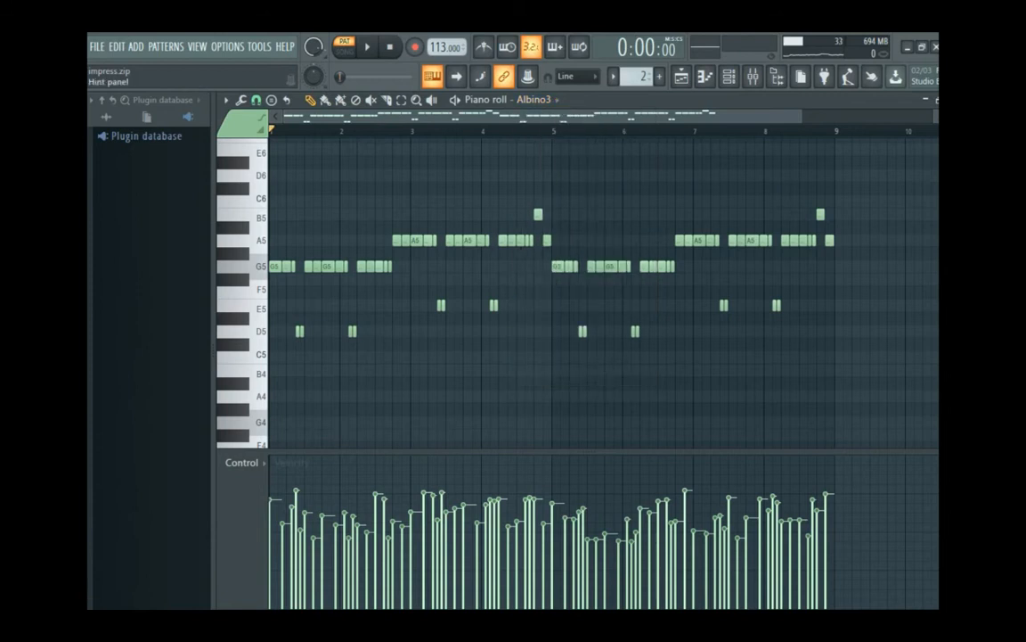
- Play Pattern 2's Albino3 part, check its mixer track effects, return to the piano roll and stop playback
left_click(367, 47)
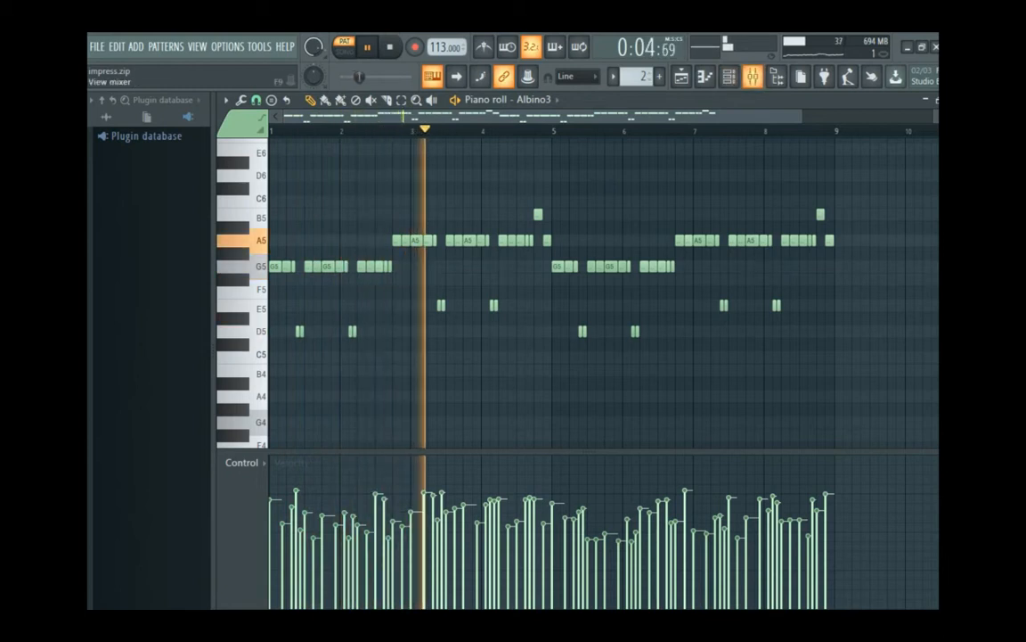
left_click(753, 76)
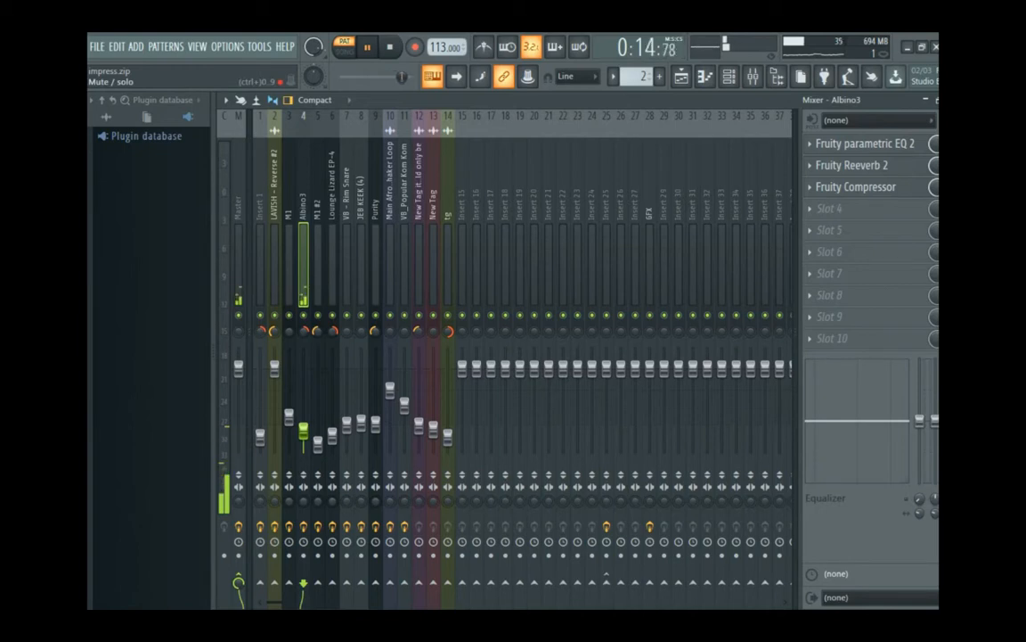
left_click(706, 76)
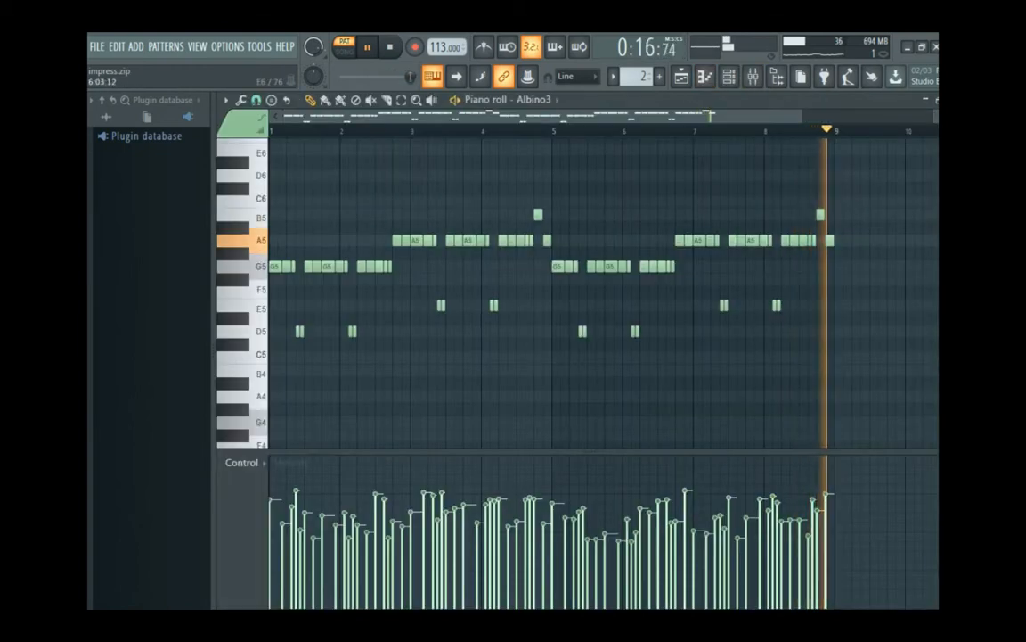
key("space")
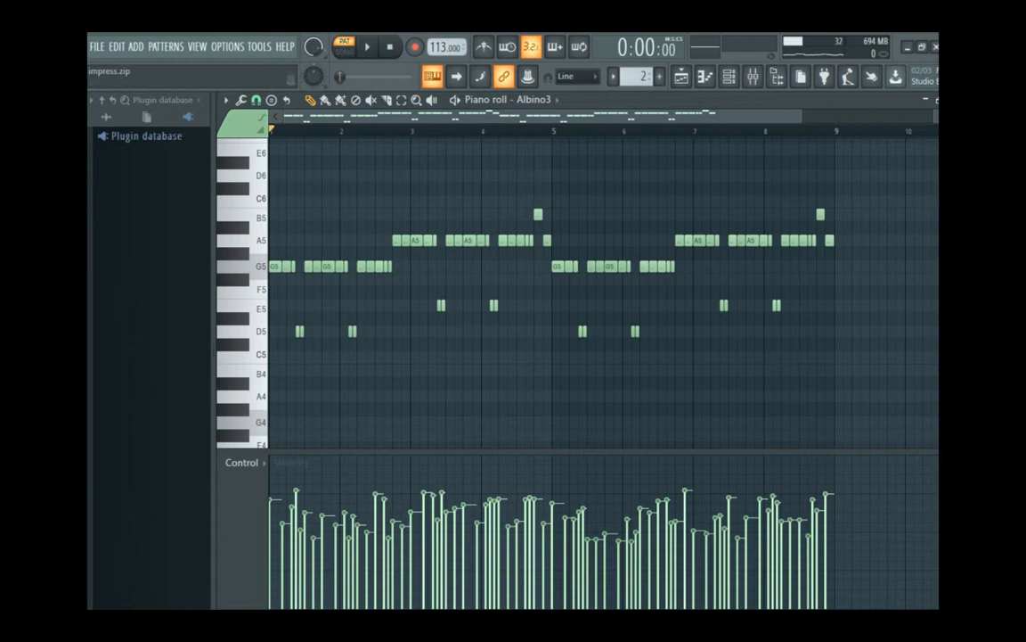
- Select Pattern 3 and view the settings of its M1 instrument
left_click(613, 76)
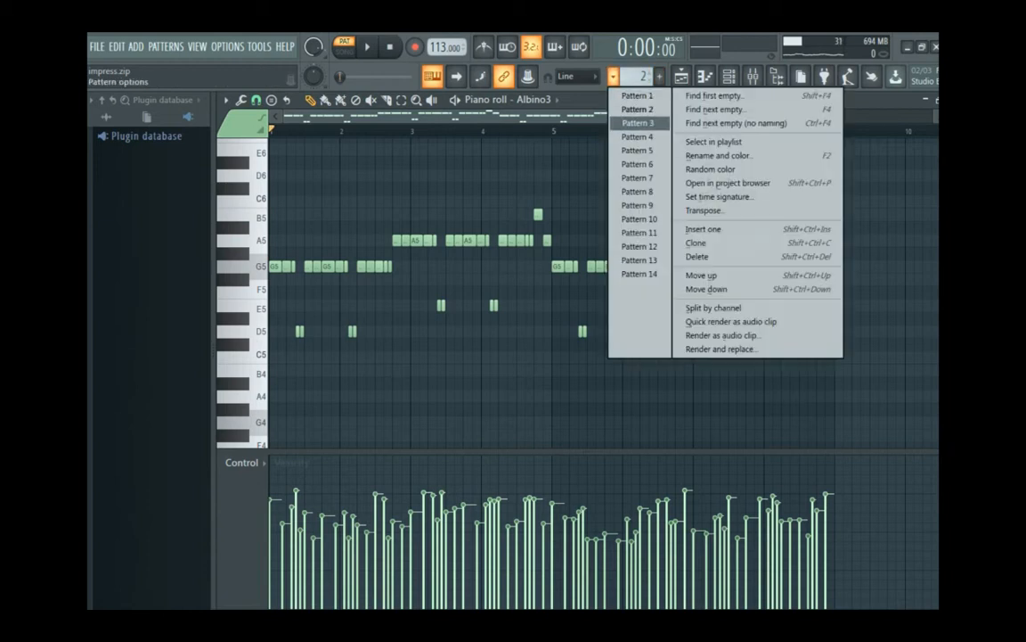
left_click(637, 123)
scroll(534, 285, "up", 2)
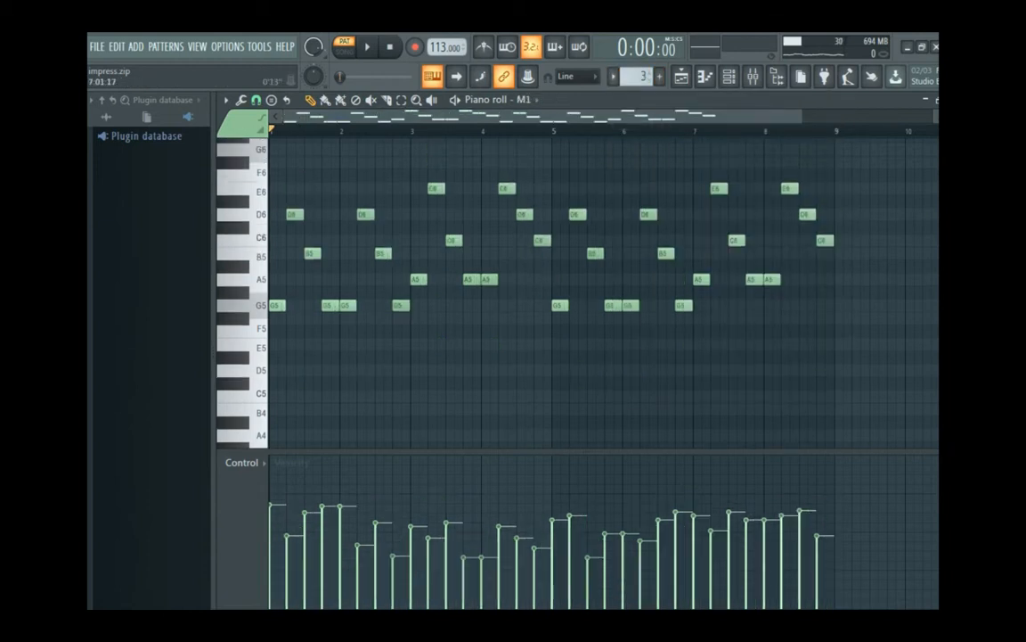
left_click(728, 76)
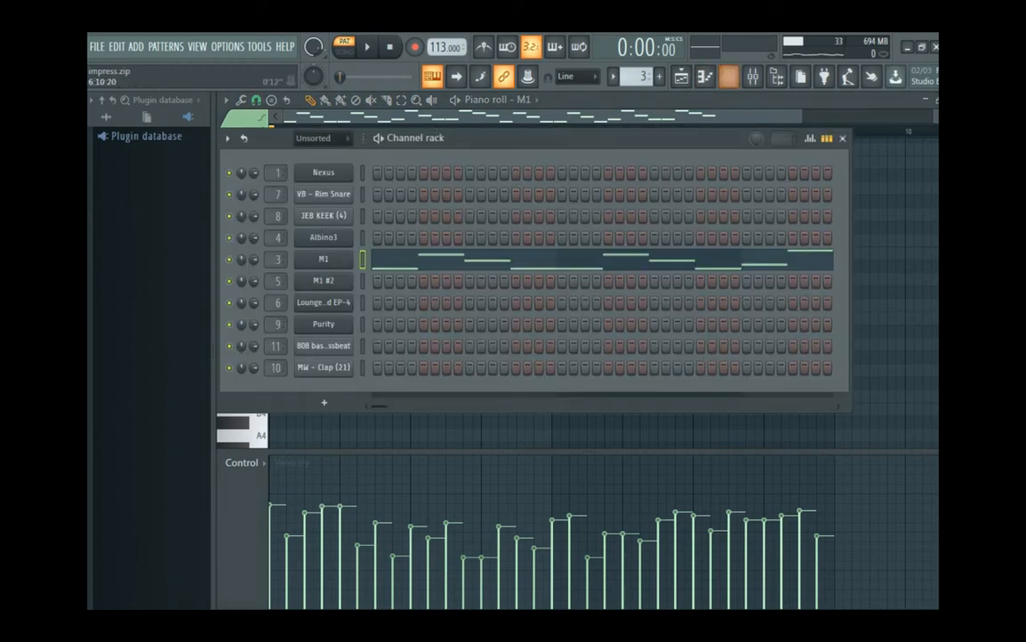
left_click(323, 259)
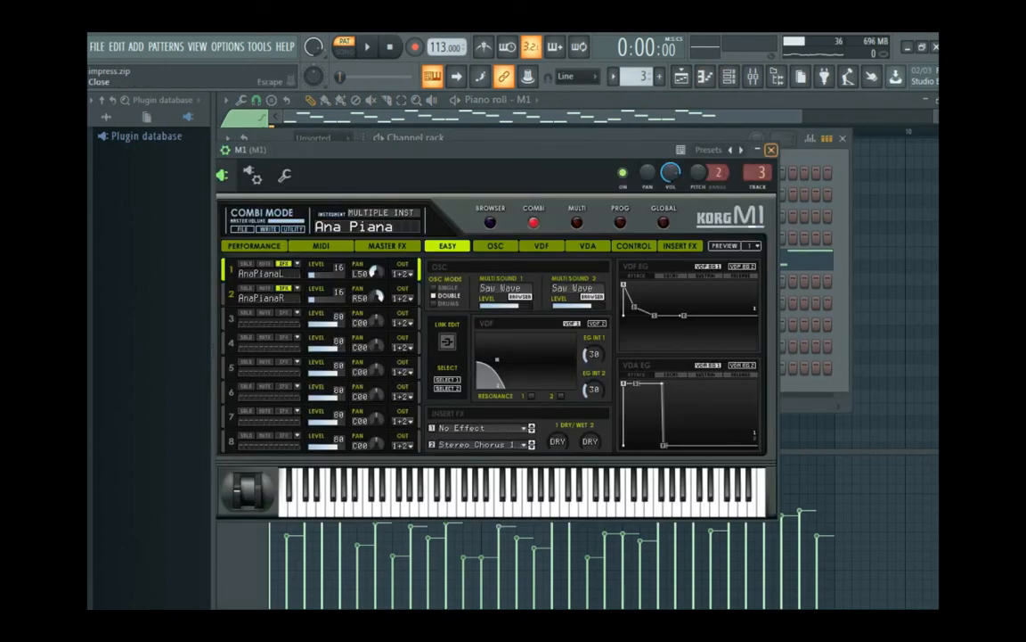
left_click(772, 150)
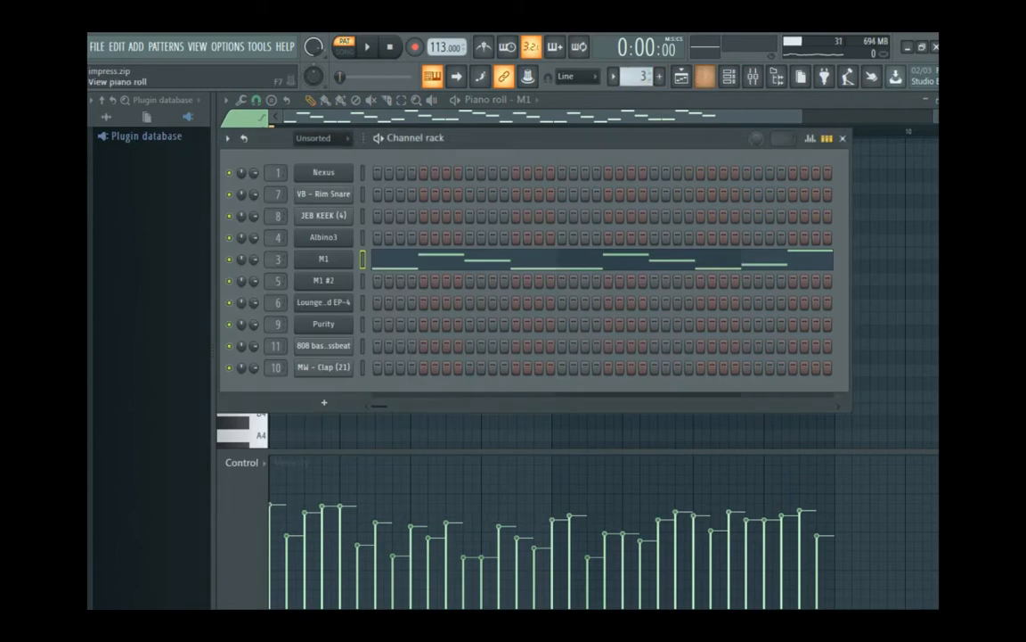
- Show Pattern 3's M1 melody in the piano roll and play it through once
left_click(705, 77)
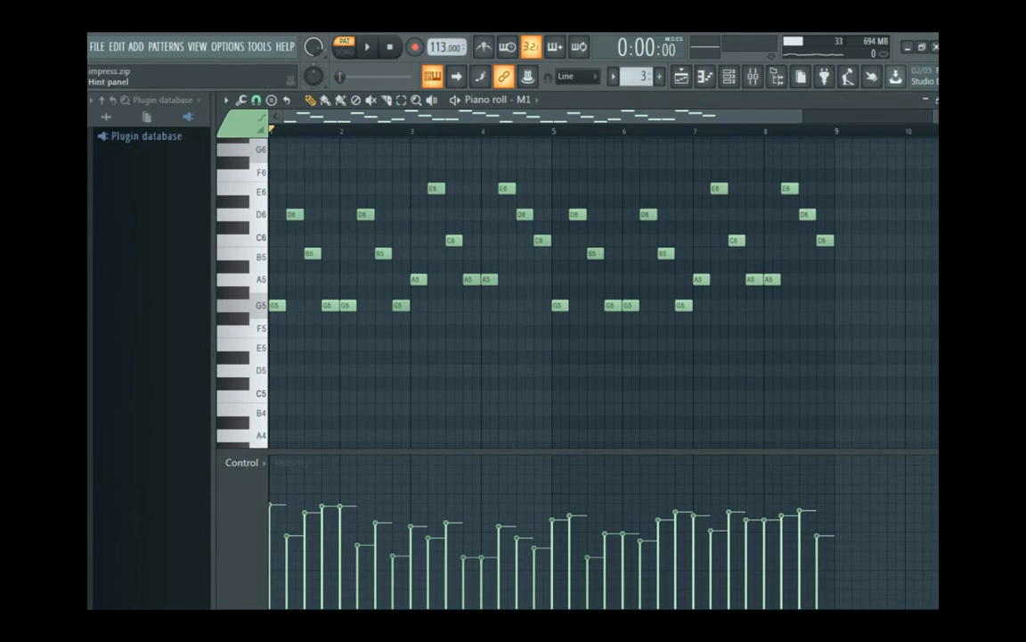
left_click(367, 47)
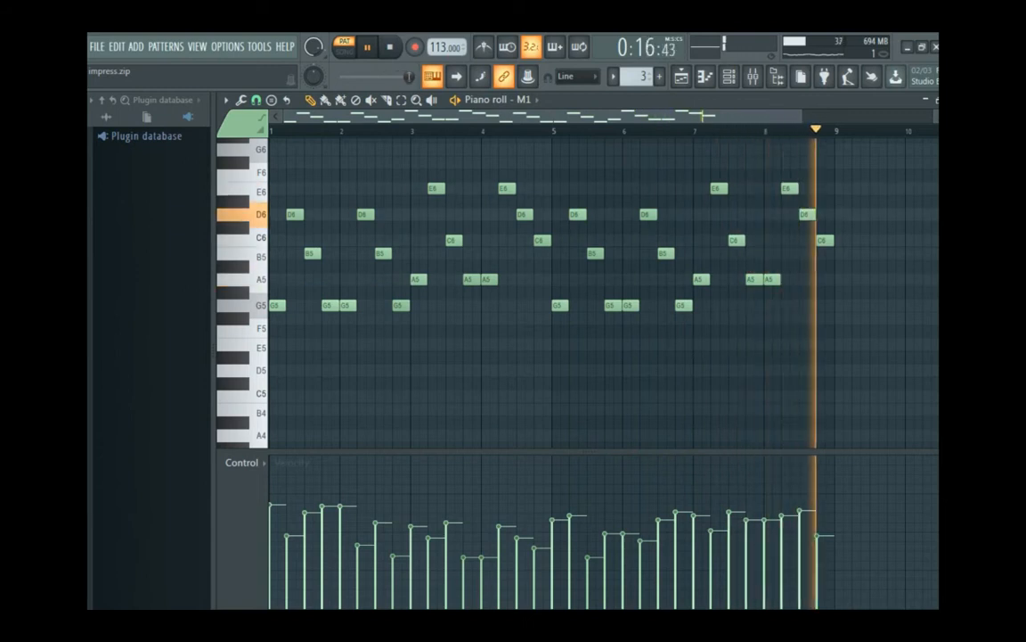
key("space")
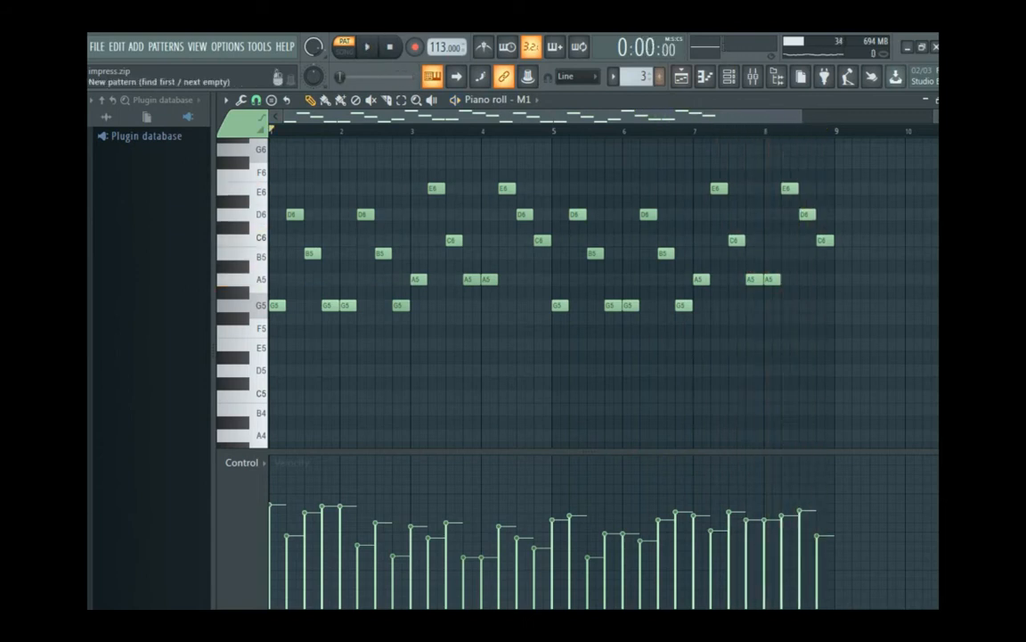
- Switch the piano roll to Pattern 4's Nexus notes
left_click(613, 75)
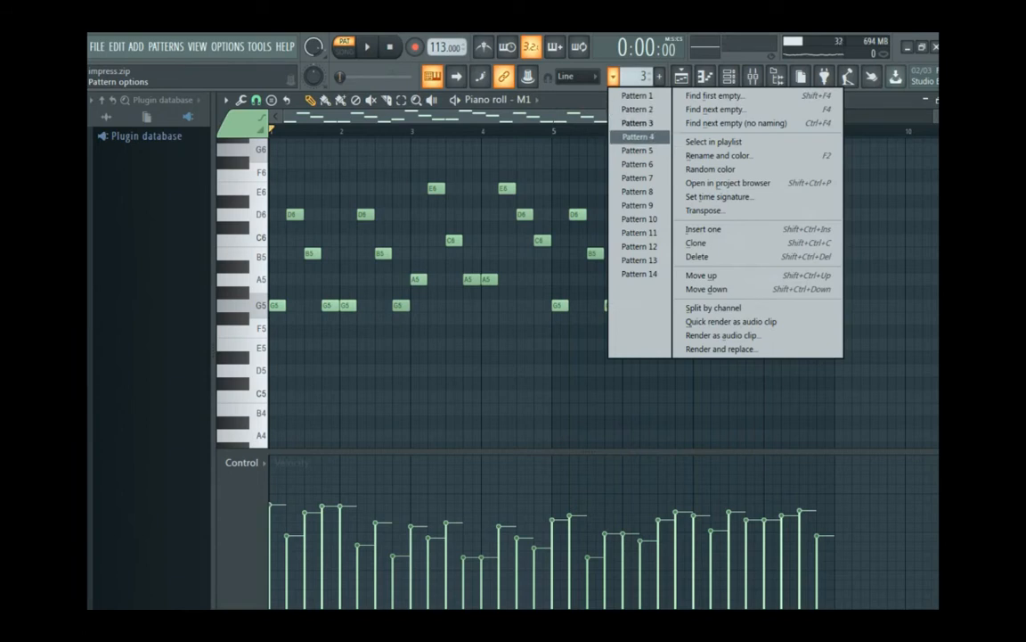
left_click(638, 136)
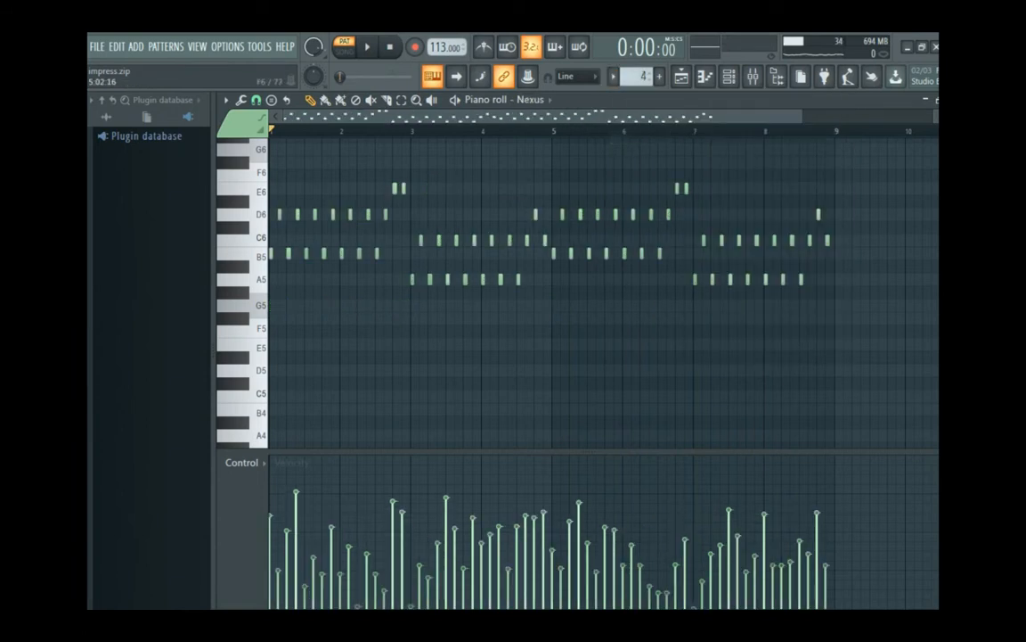
- View the plugin interface and selected piano preset of Pattern 4's Nexus instrument, then close it
left_click(729, 77)
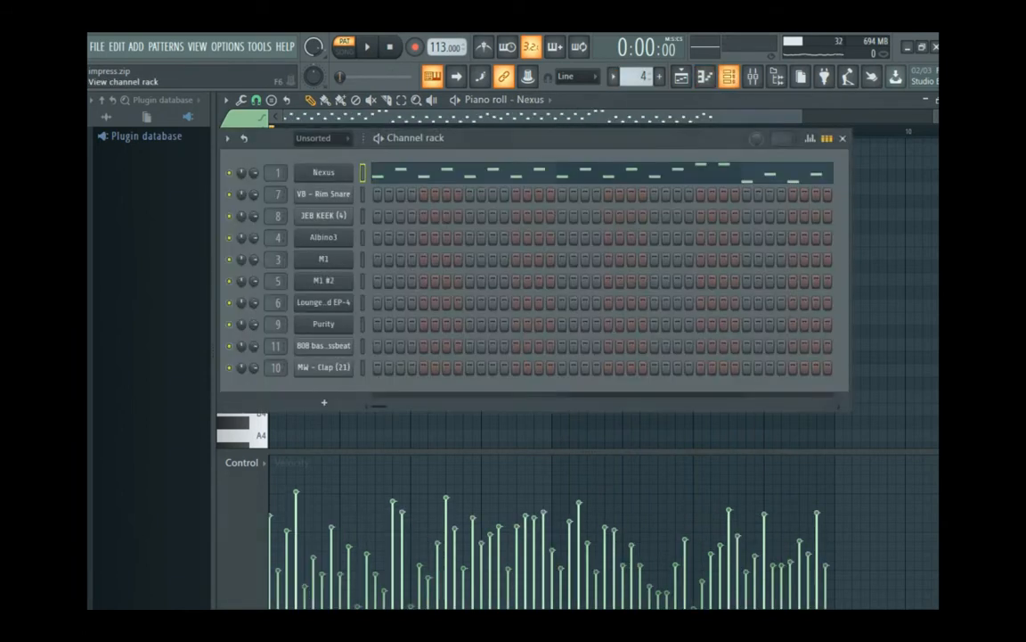
left_click(324, 172)
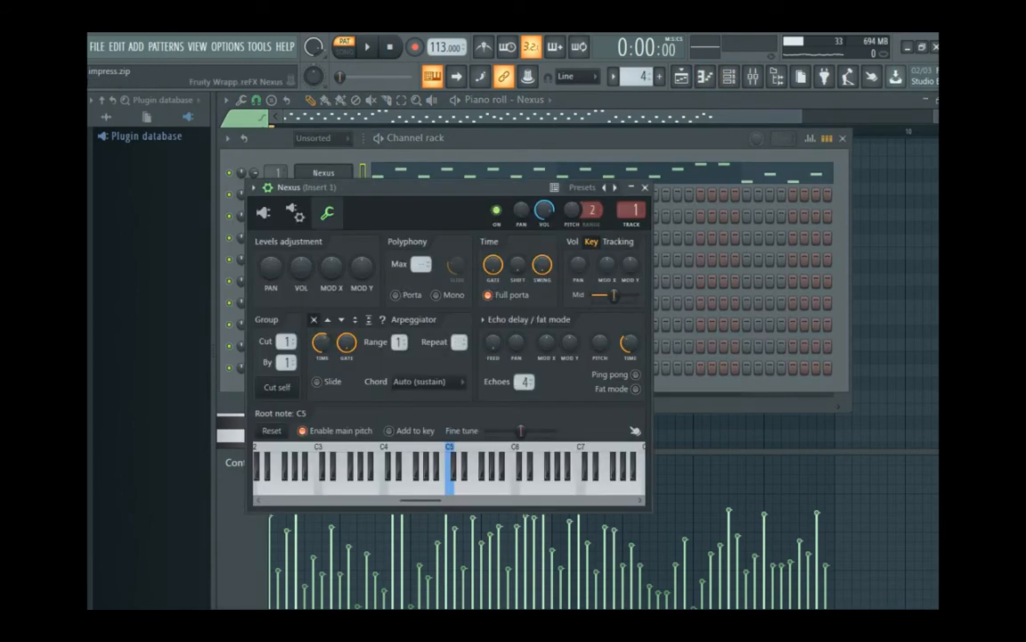
left_click(262, 212)
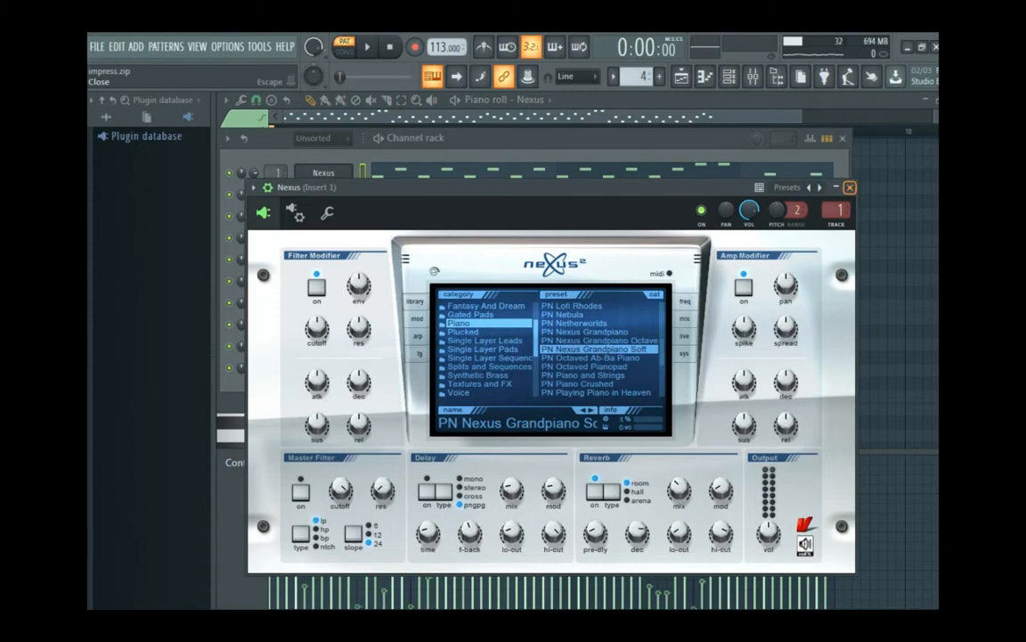
left_click(850, 187)
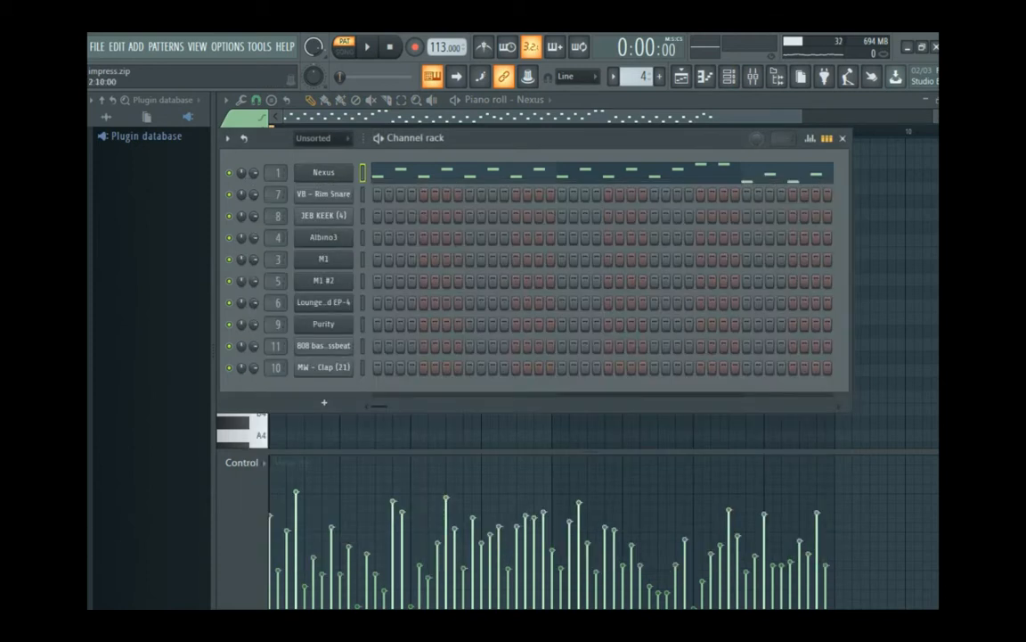
- Return to Pattern 4's Nexus notes in the piano roll and start playback
key("F9")
key("F9")
key("F6")
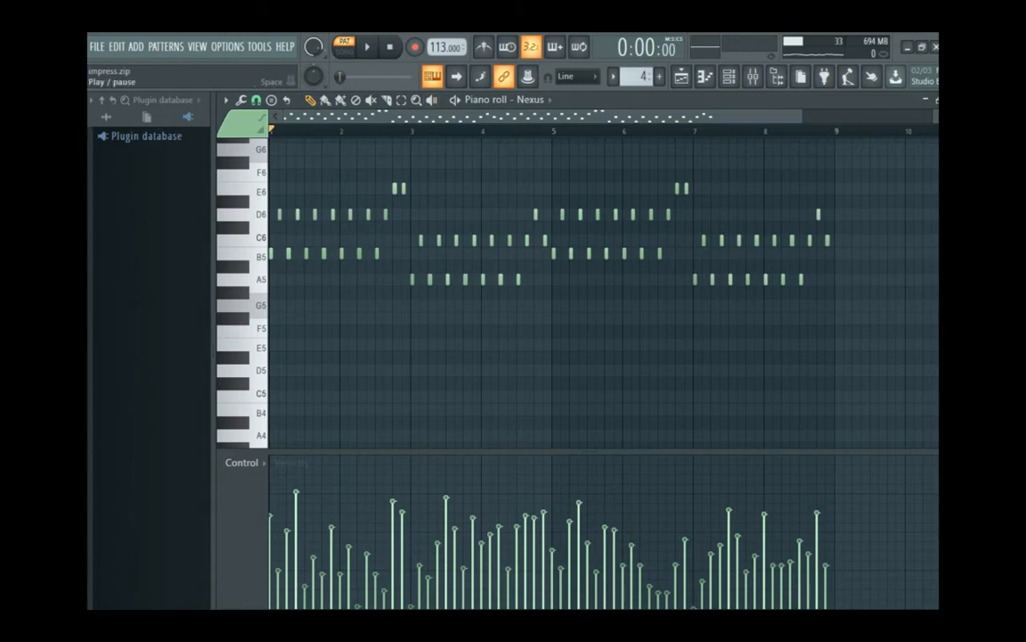
key("space")
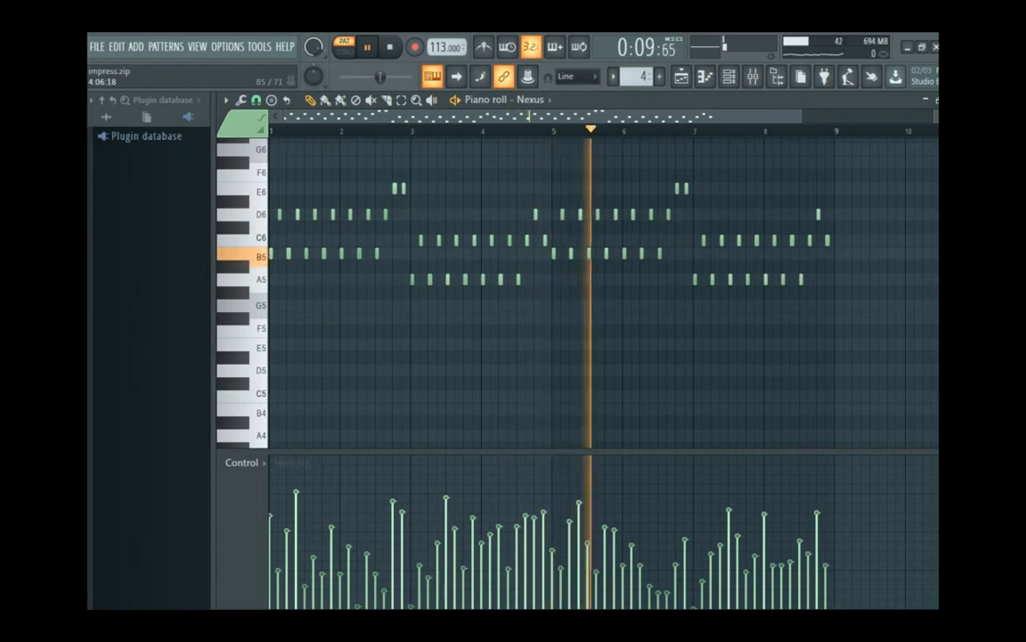
- Inspect Fruity Delay 3 and Fruity parametric EQ 2 on mixer Insert 1, return to the channel rack and stop playback
key("F9")
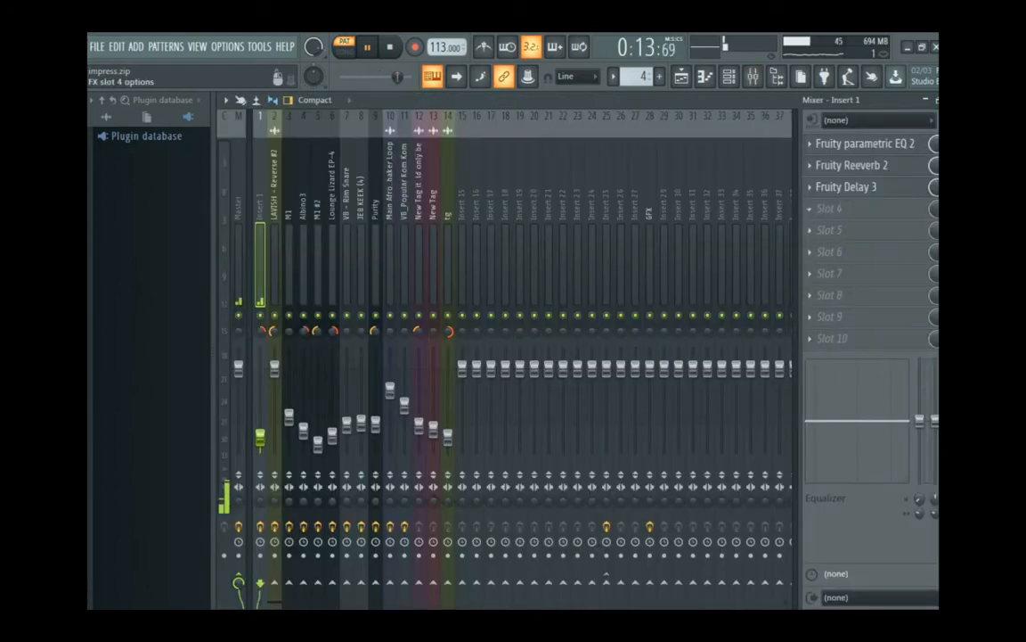
left_click(846, 187)
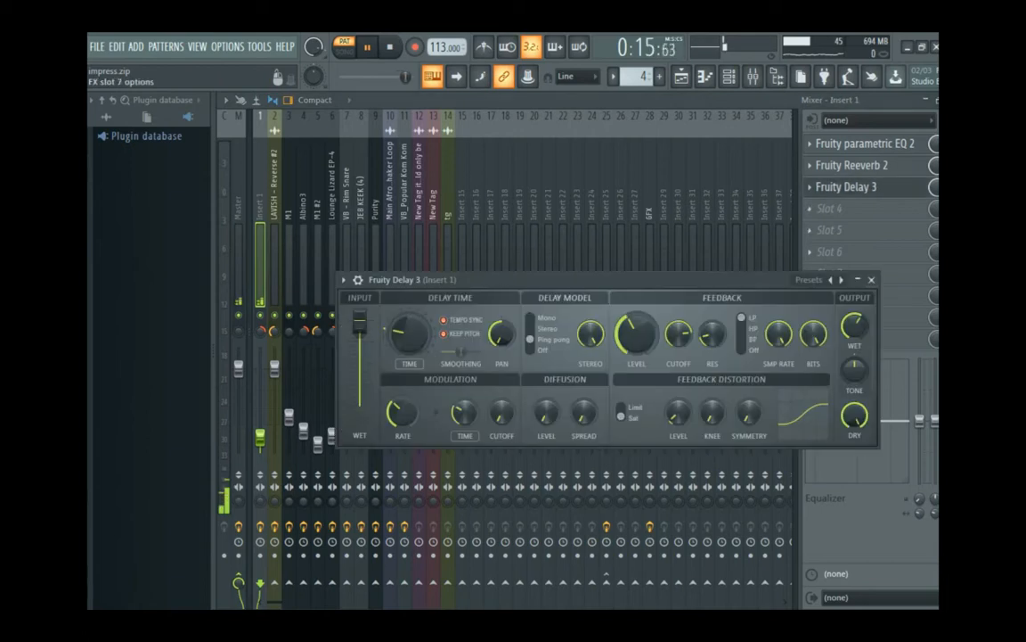
left_click(870, 279)
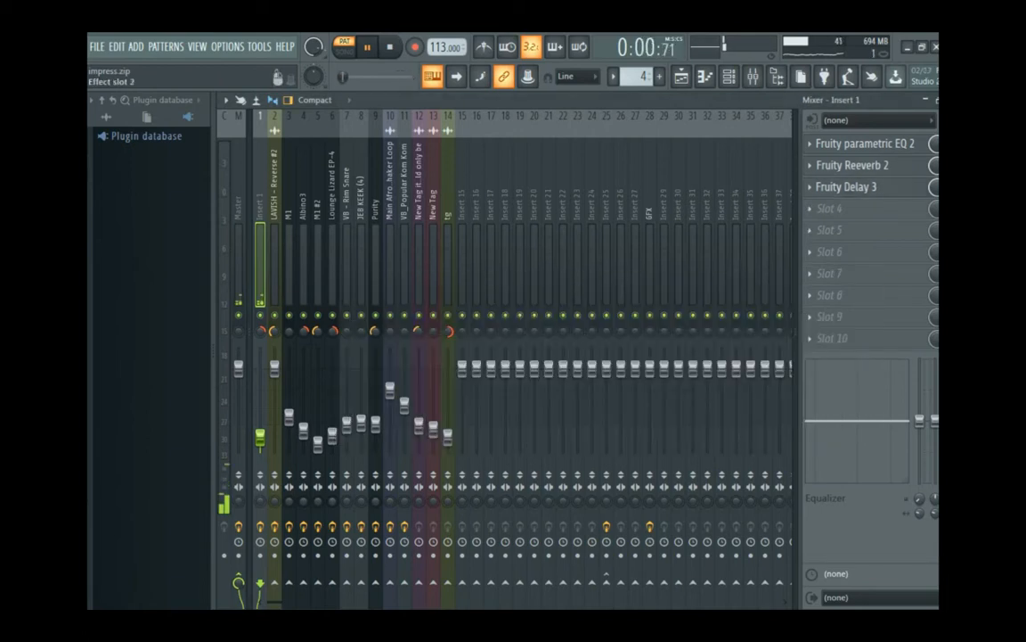
left_click(855, 144)
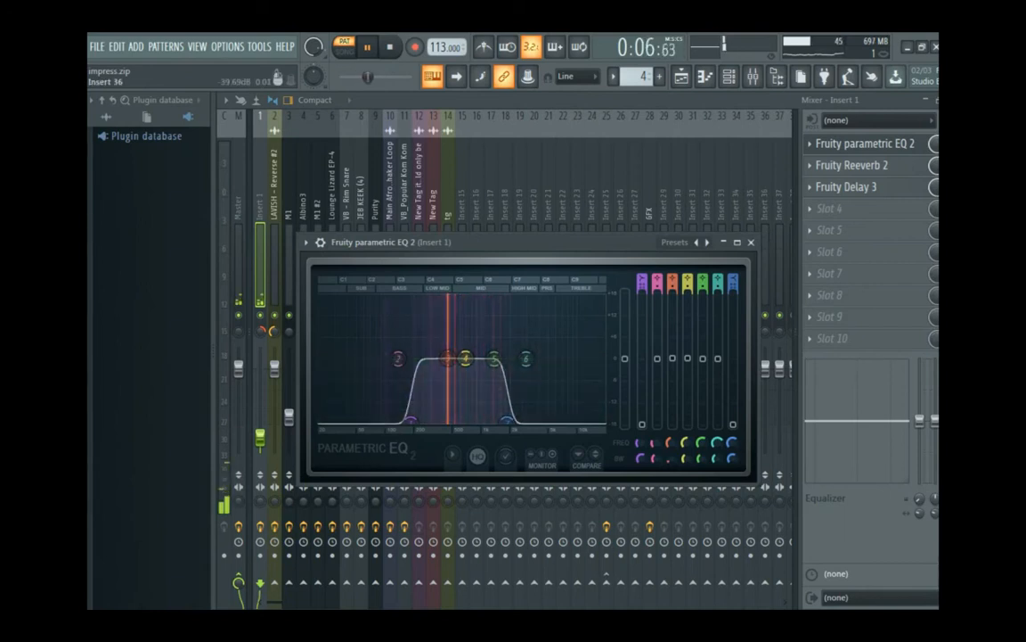
left_click(751, 241)
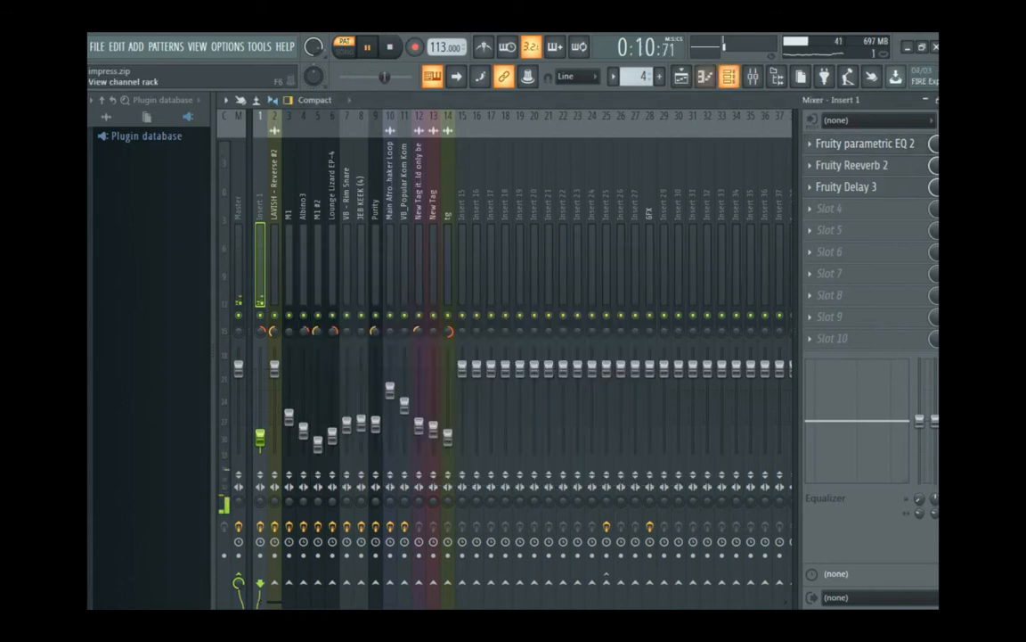
left_click(729, 77)
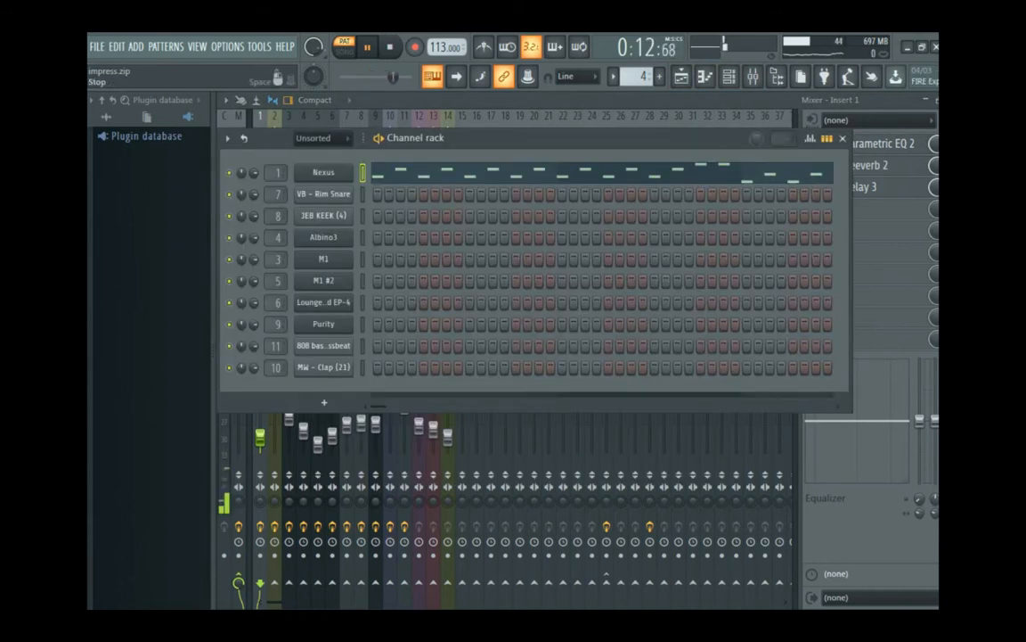
key("space")
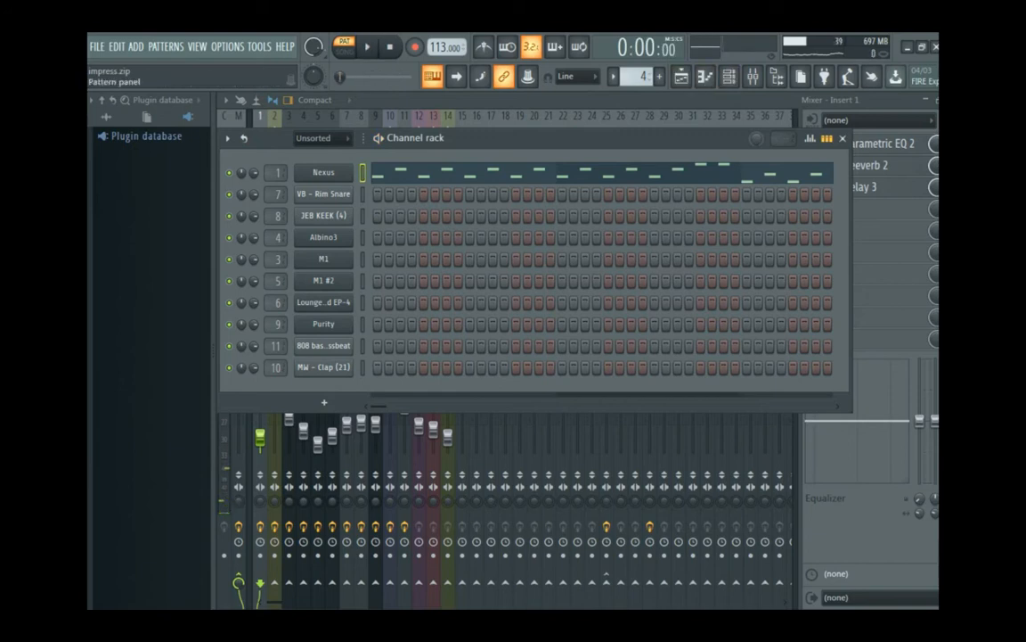
- Select Pattern 5 and view the Korg M1 interface of its M1 #2 instrument
left_click(613, 76)
left_click(638, 150)
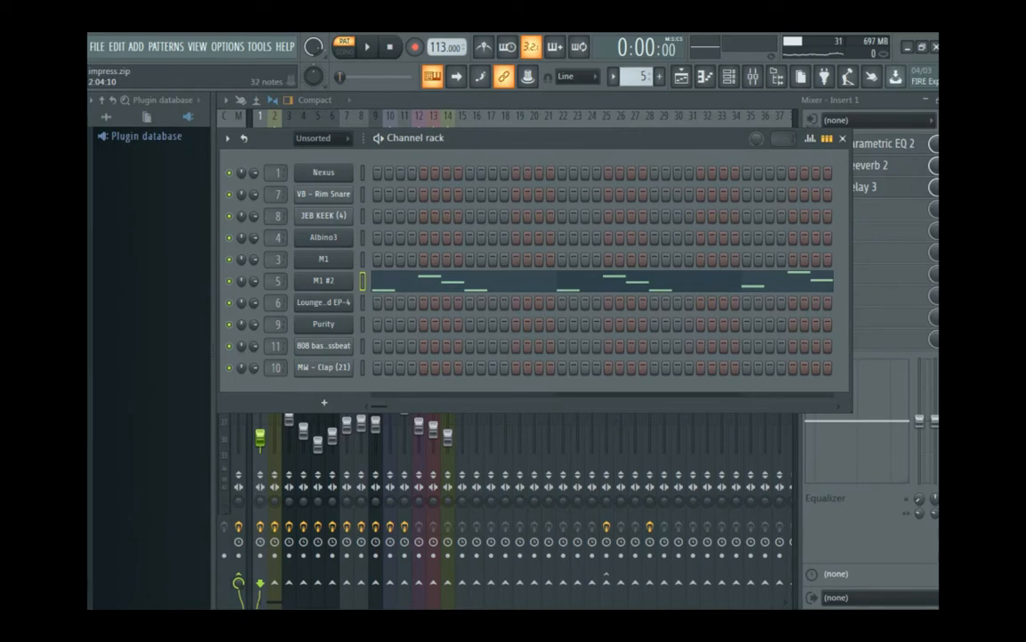
left_click(323, 280)
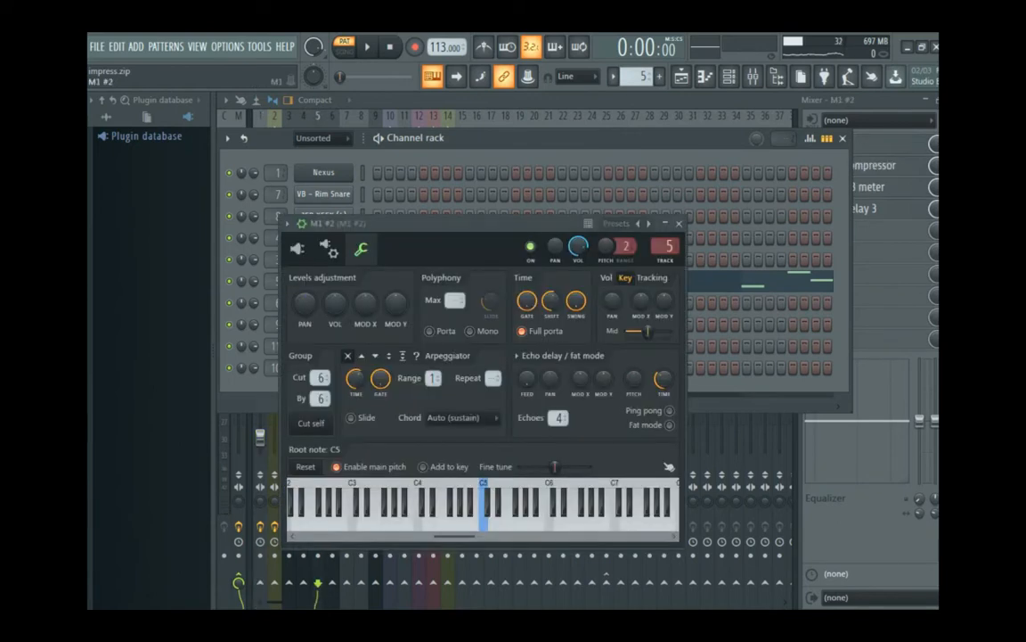
left_click(298, 248)
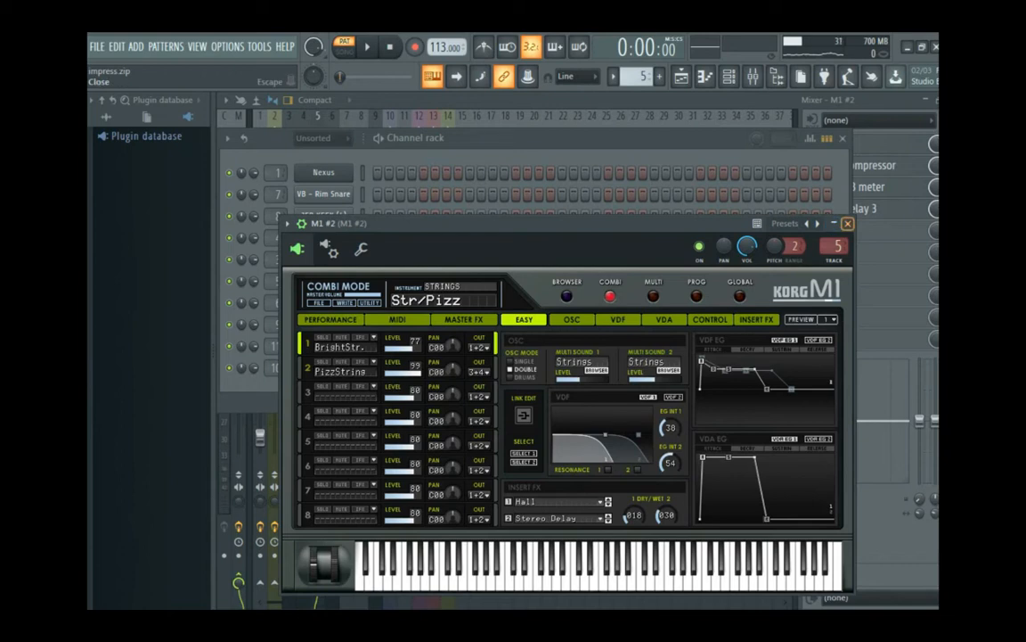
left_click(847, 223)
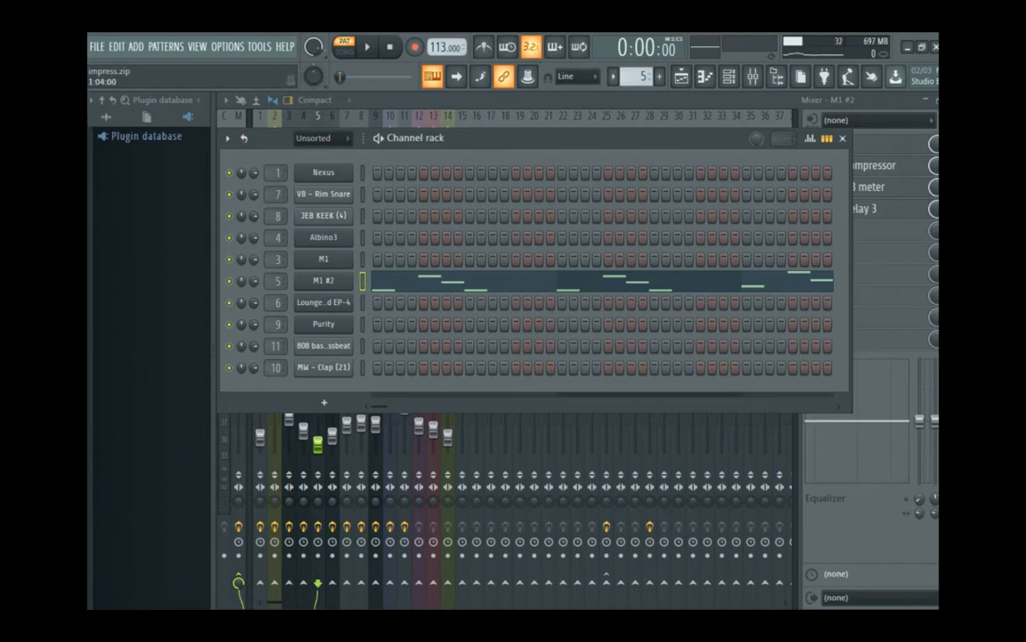
- Play Pattern 5 while showing its M1 #2 notes in the piano roll, then stop playback
left_click(367, 46)
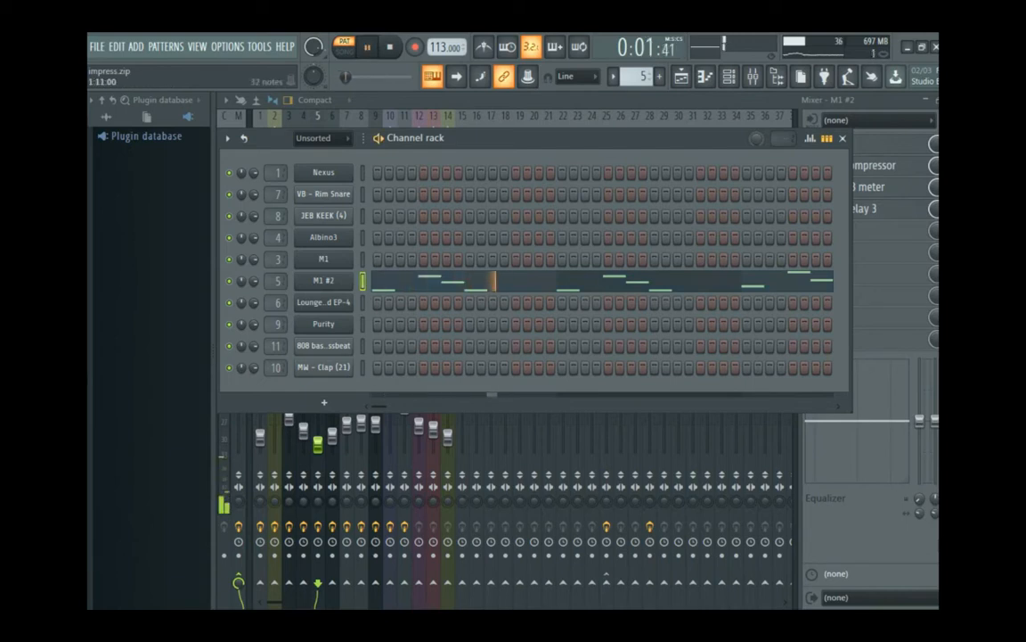
left_click(488, 281)
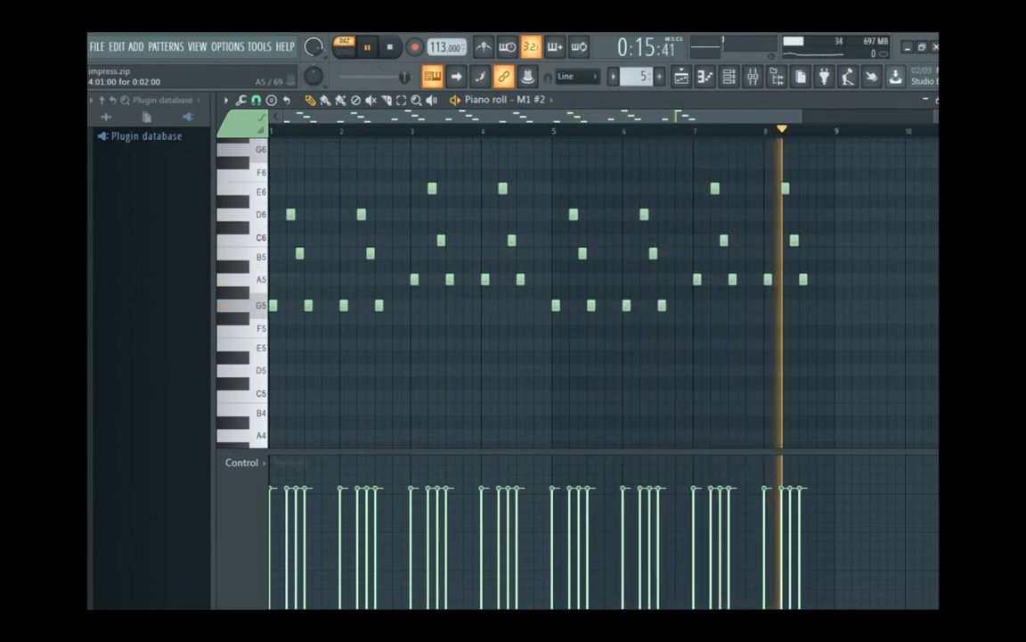
key("space")
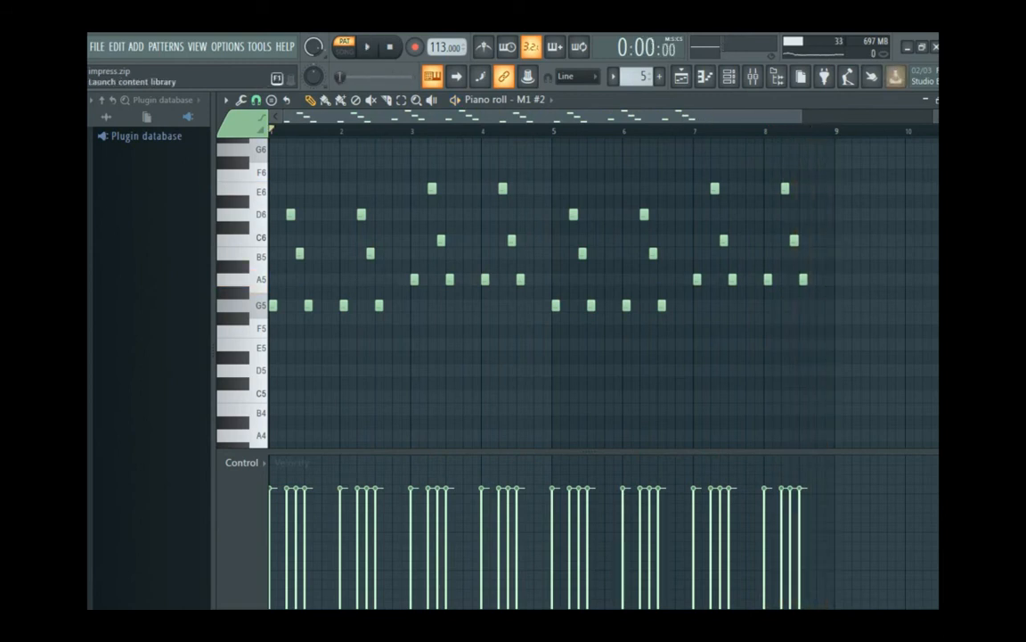
- Inspect the FX Effector and Fruity Compressor settings on the M1 #2 mixer track
left_click(753, 76)
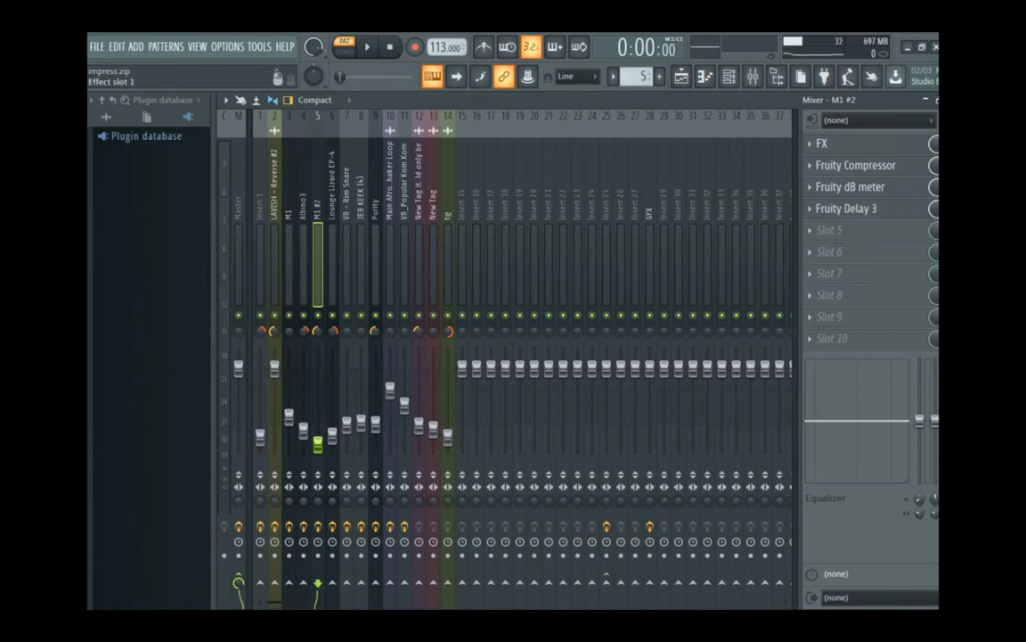
left_click(824, 144)
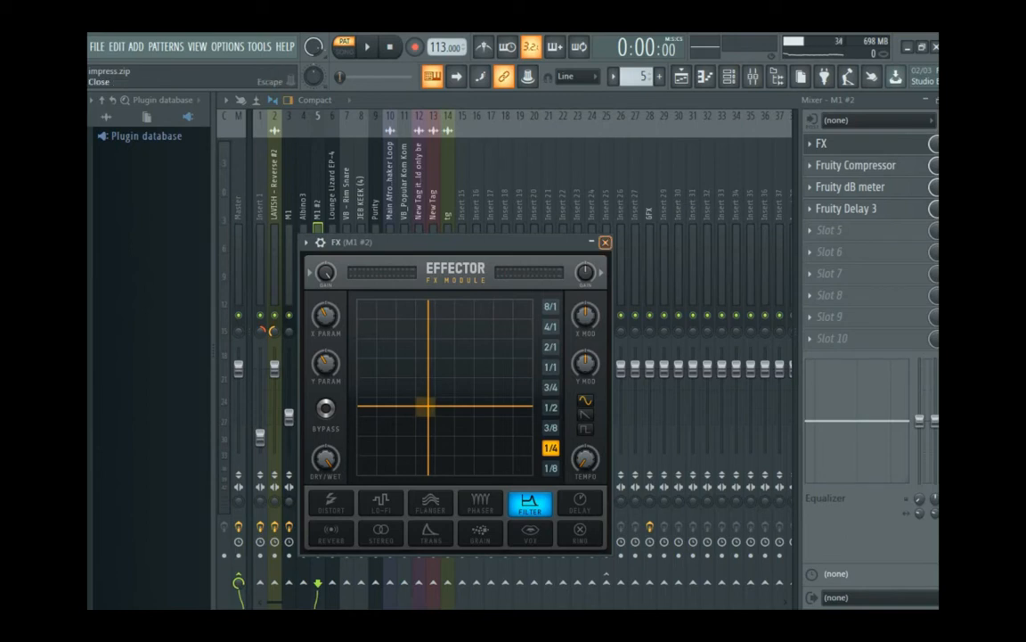
left_click(605, 243)
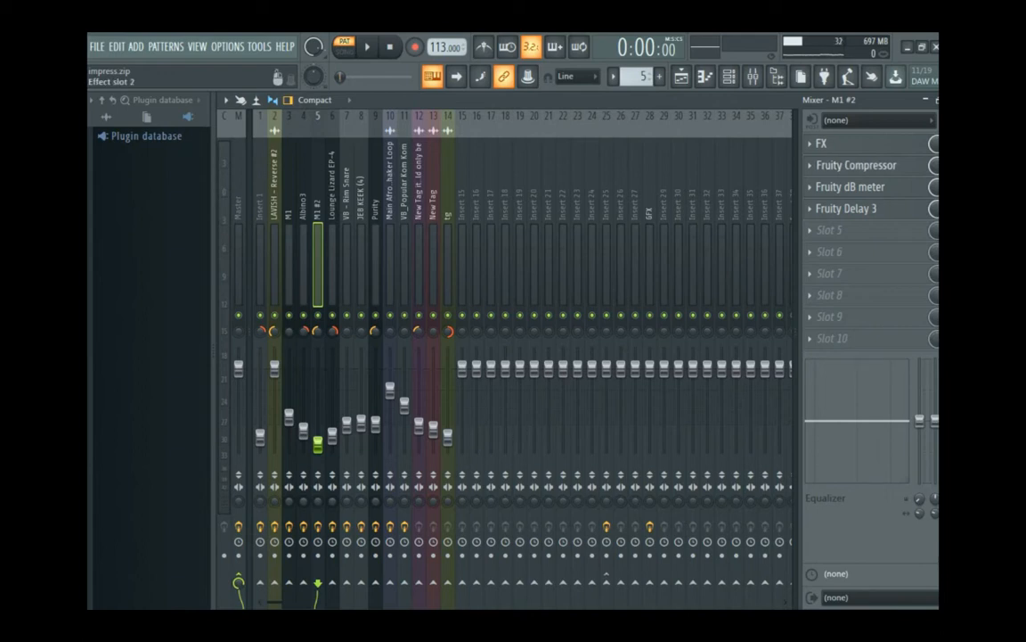
left_click(857, 166)
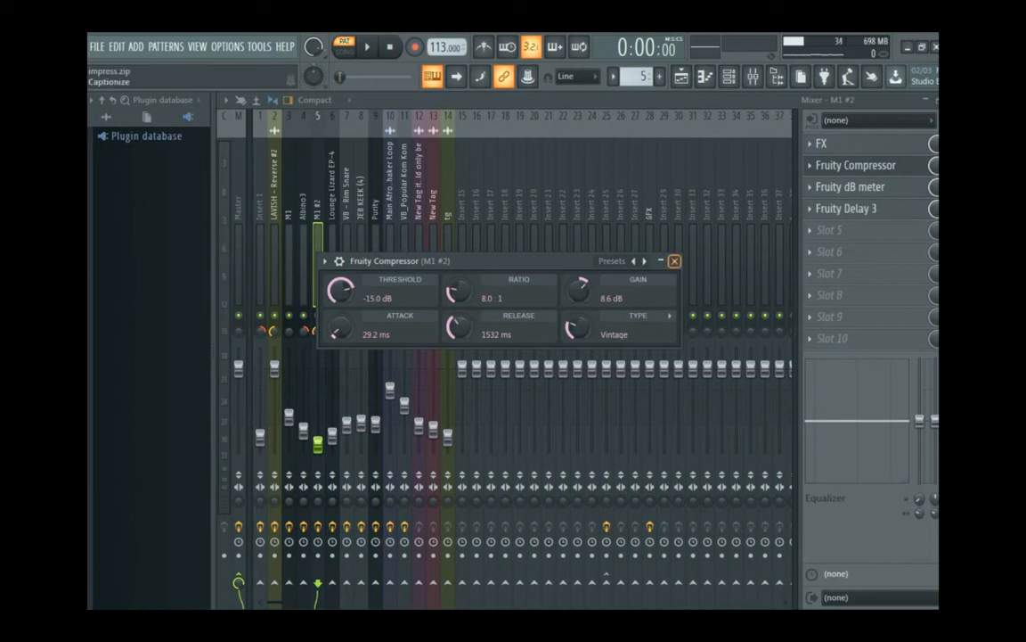
left_click(675, 261)
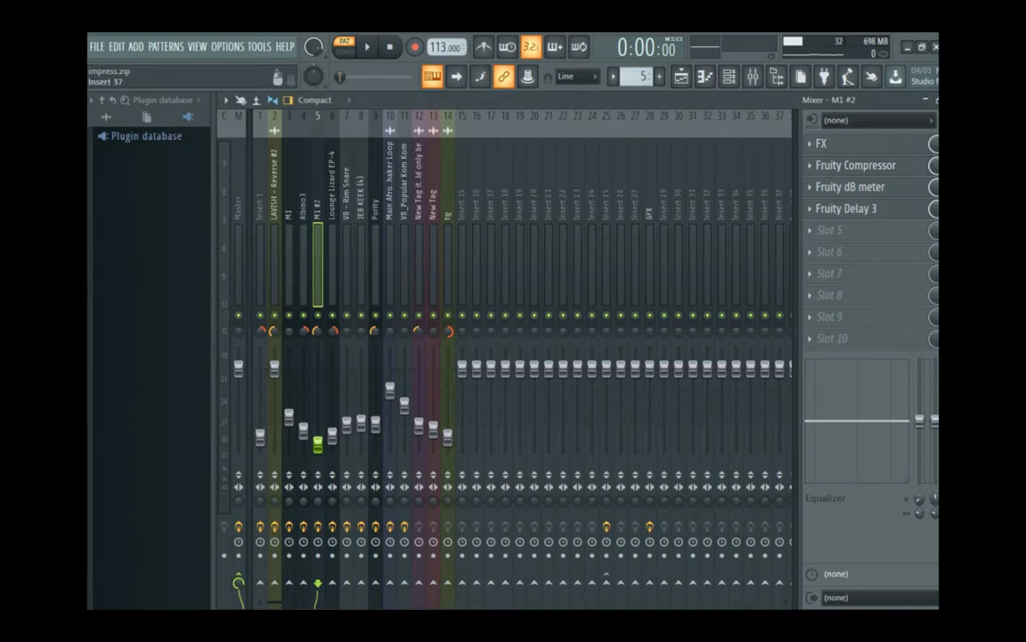
- Watch the M1 #2 track's level on the Fruity dB meter during playback, then close the meter and stop
left_click(851, 186)
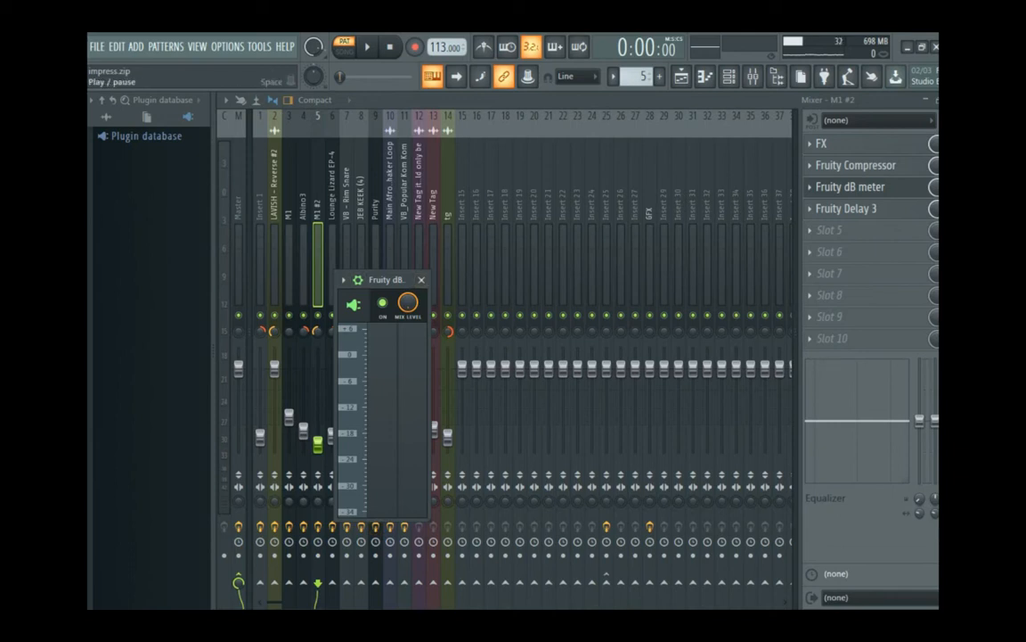
left_click(367, 46)
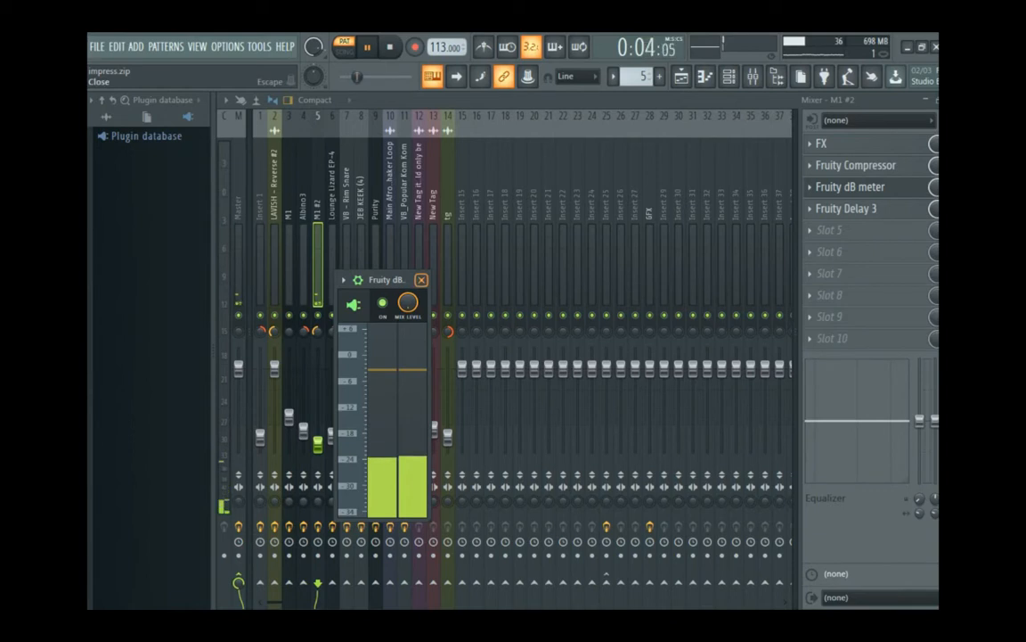
left_click(421, 280)
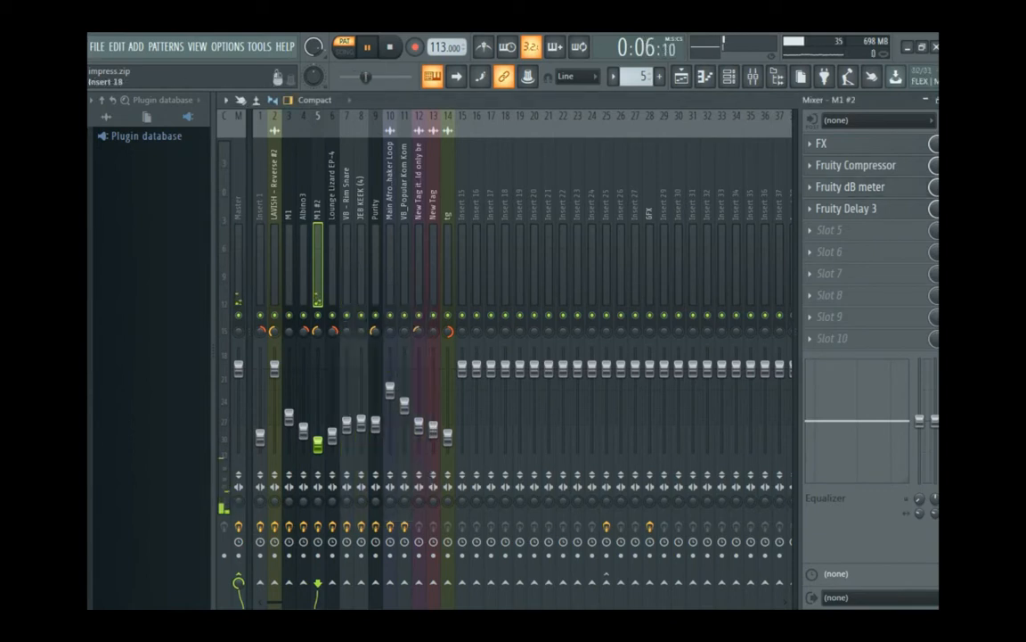
left_click(389, 47)
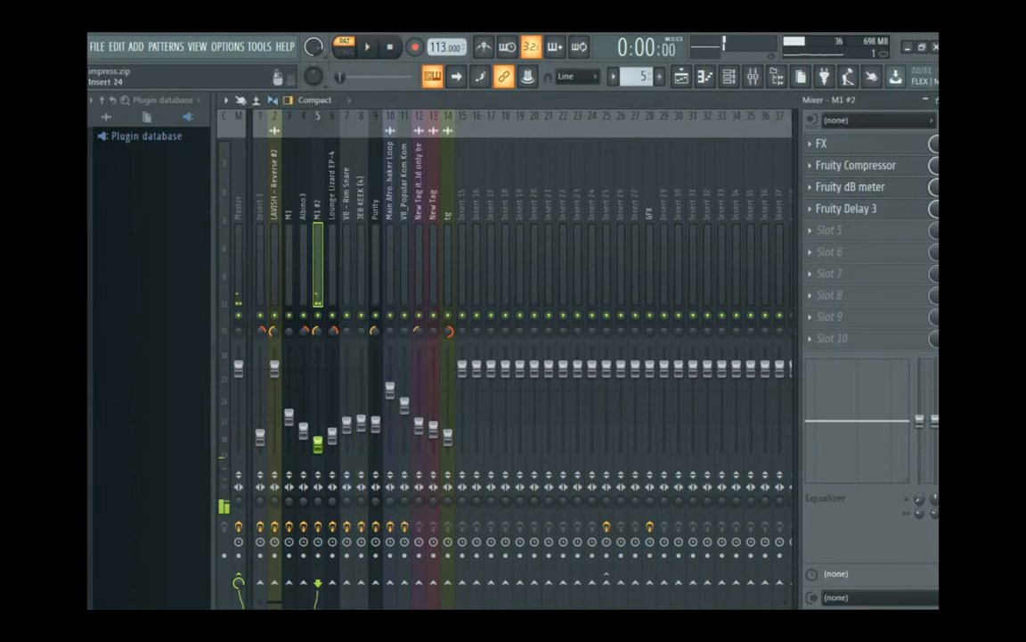
- Inspect the M1 #2 track's Fruity Delay 3 settings and its list of presets without choosing one
left_click(843, 209)
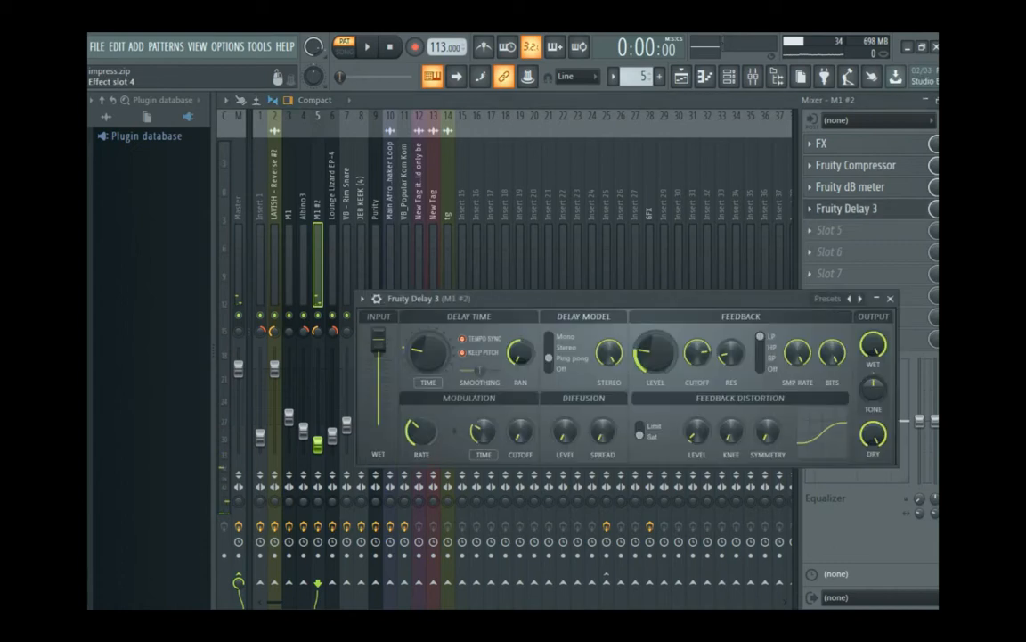
left_click_drag(739, 298, 637, 123)
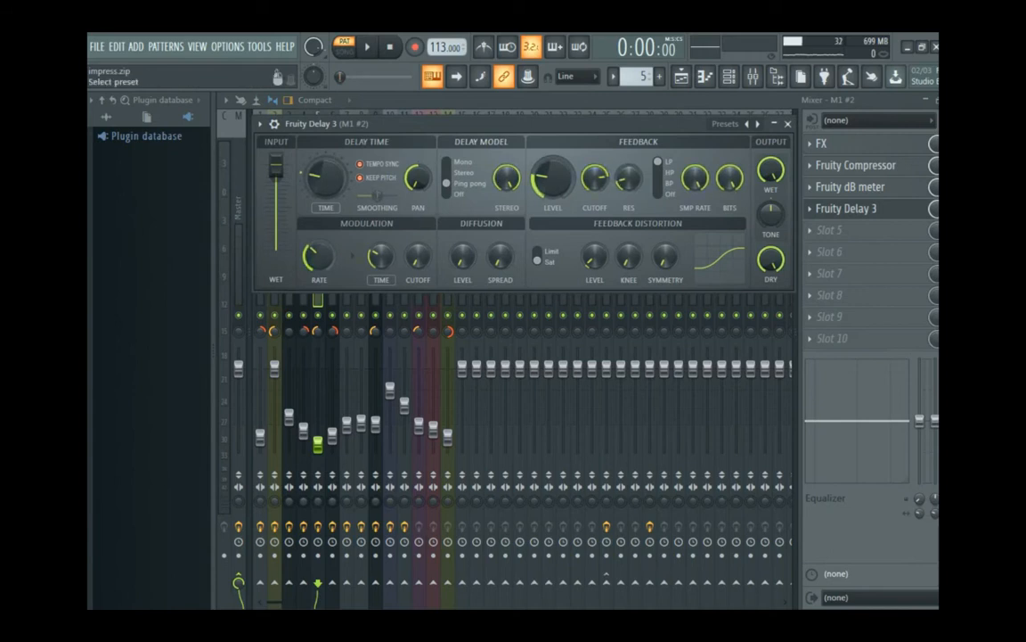
left_click(725, 124)
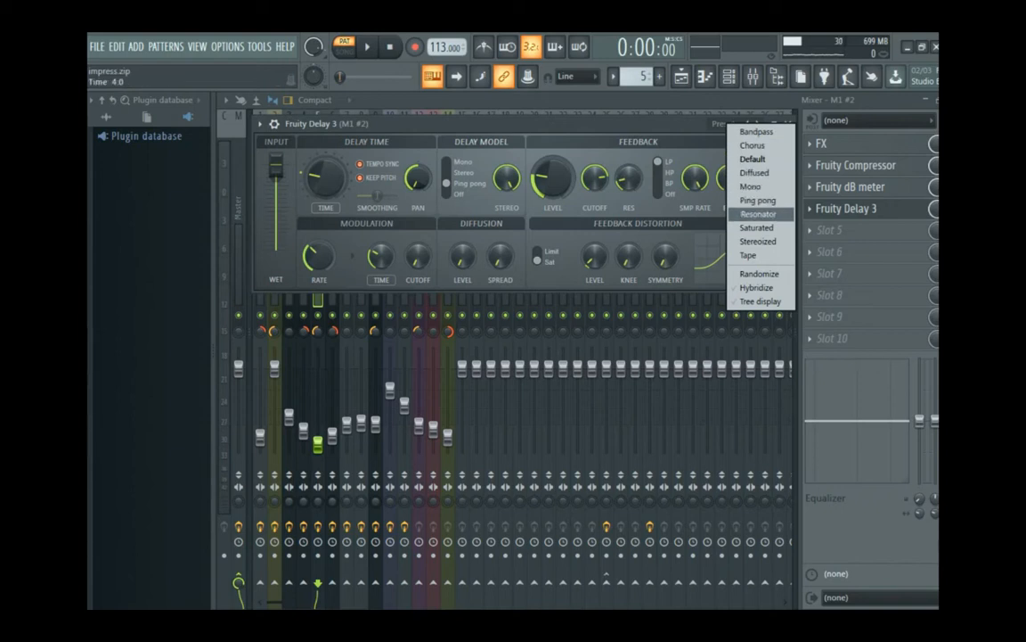
key("Escape")
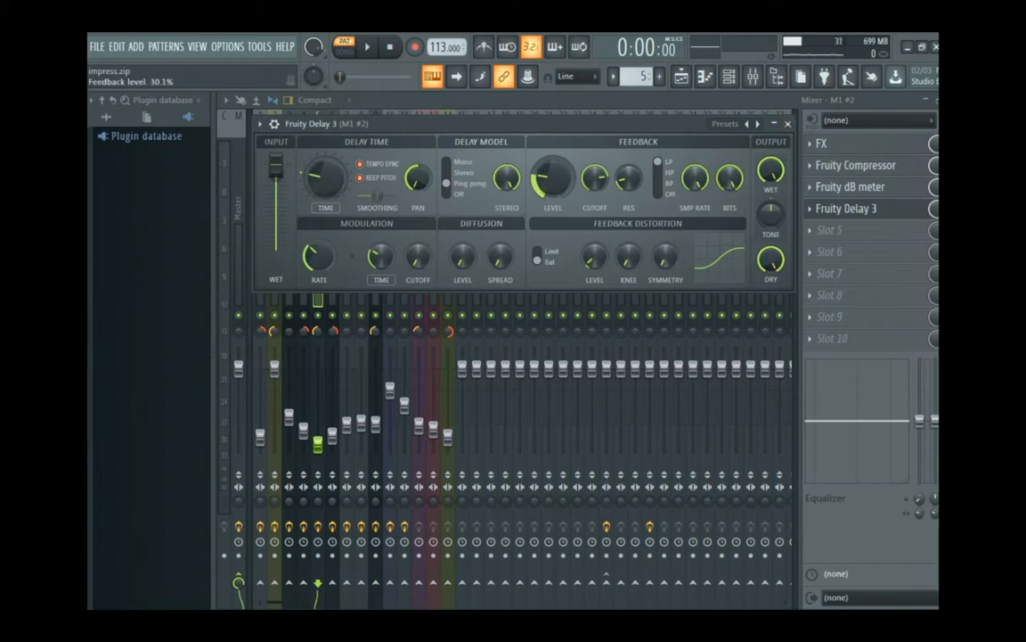
left_click(788, 124)
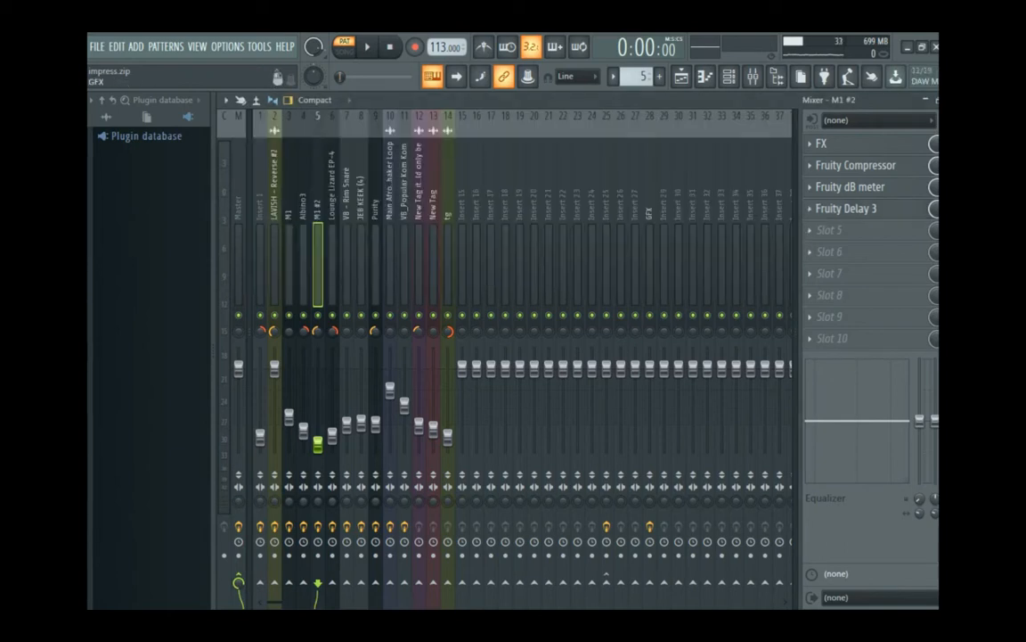
- Switch to Pattern 6 and inspect the Lounge Lizard EP-4 instrument's plugin interface from the channel rack, then close it
left_click(613, 76)
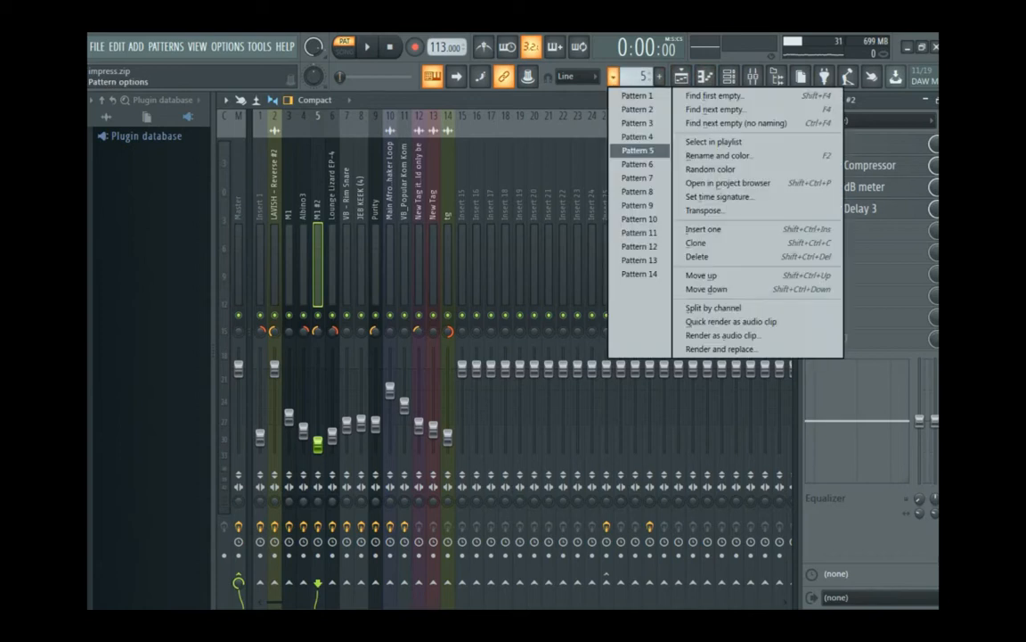
left_click(638, 164)
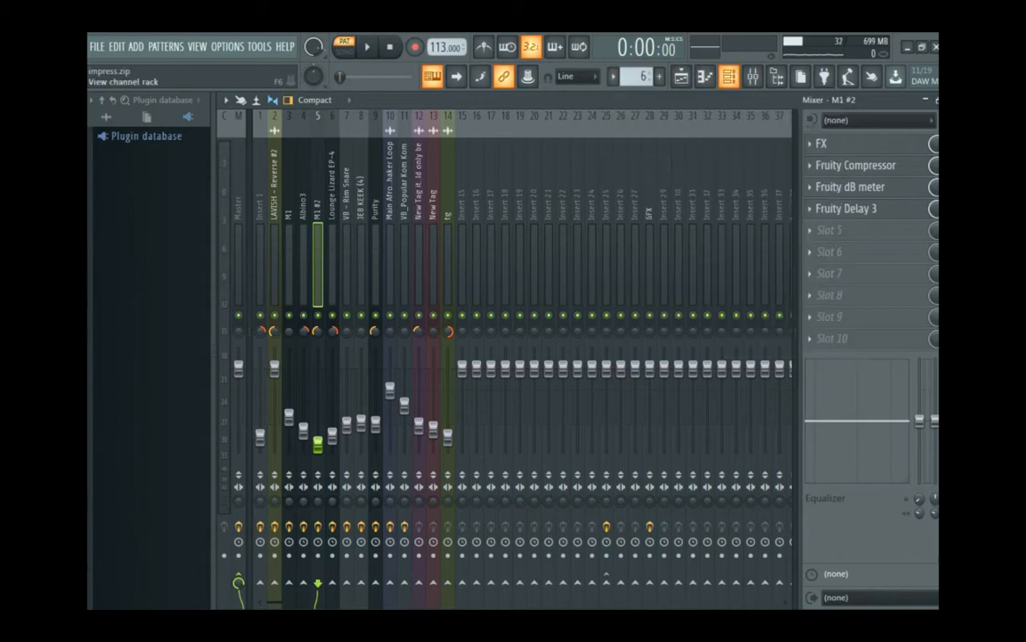
left_click(729, 75)
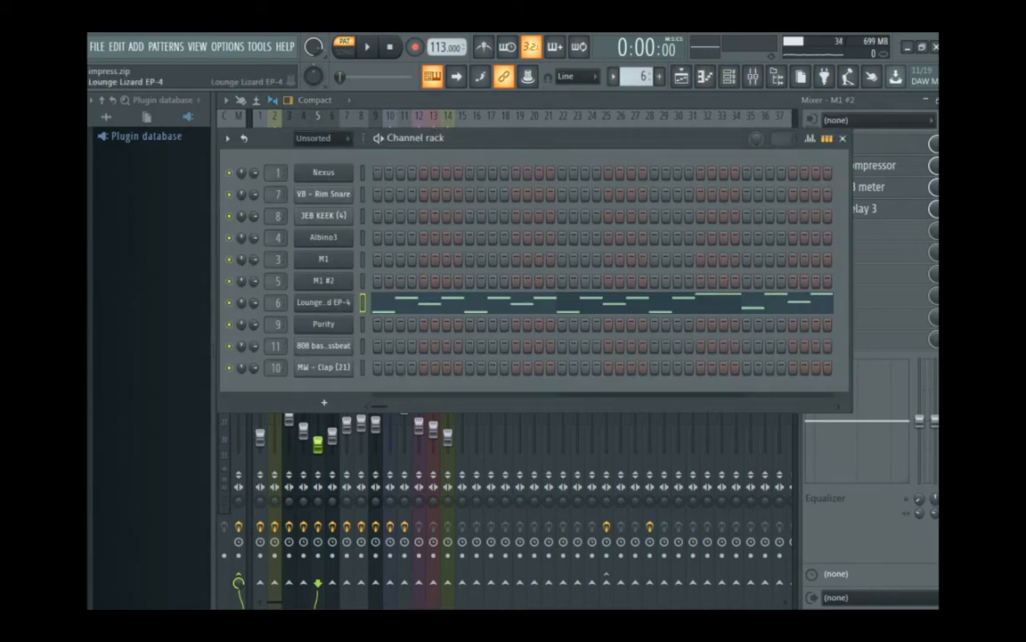
left_click(324, 302)
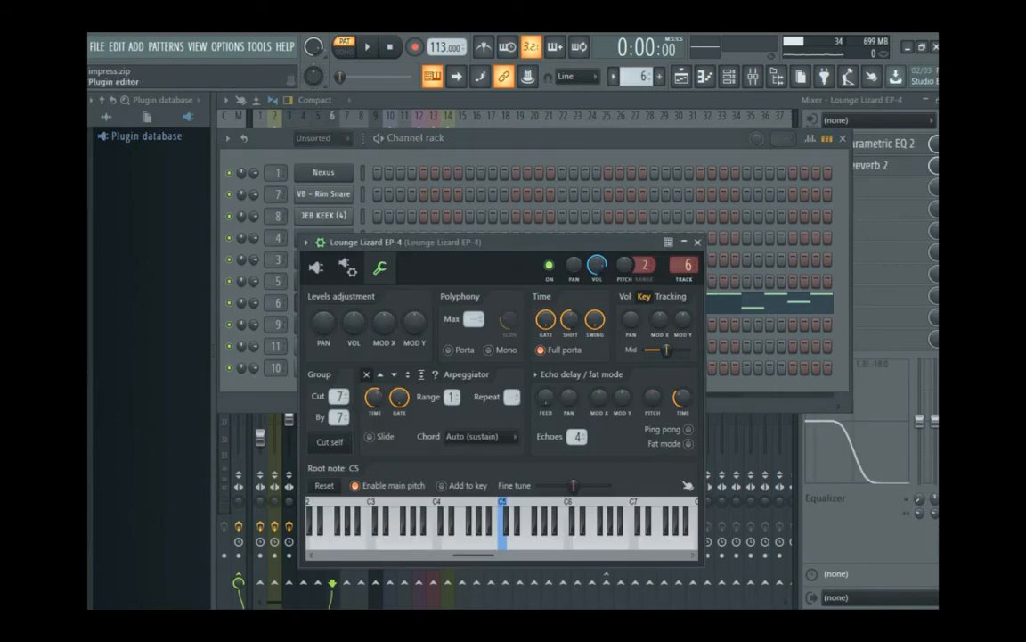
left_click(316, 268)
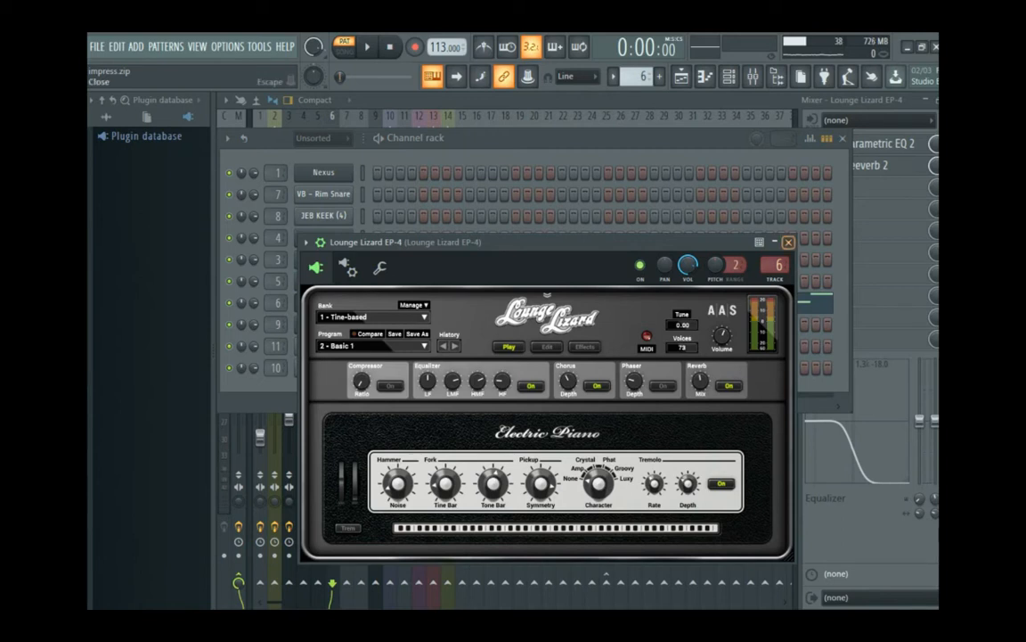
left_click(788, 242)
- Play Pattern 6 while viewing the mixer, stop, and inspect the Fruity Reeverb 2 settings on the Lounge Lizard EP-4 track
key("space")
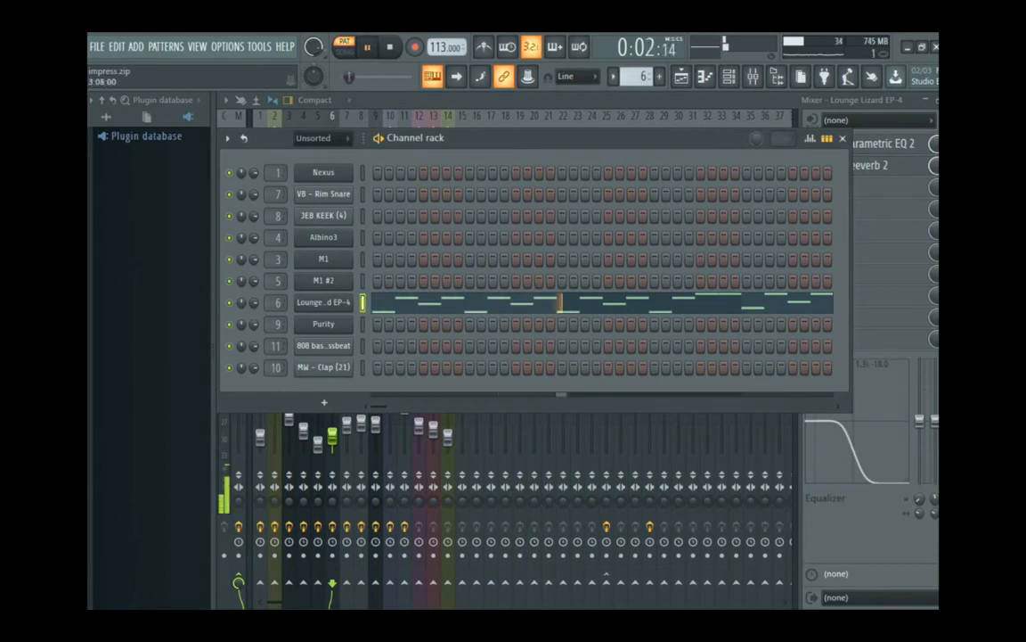
key("F6")
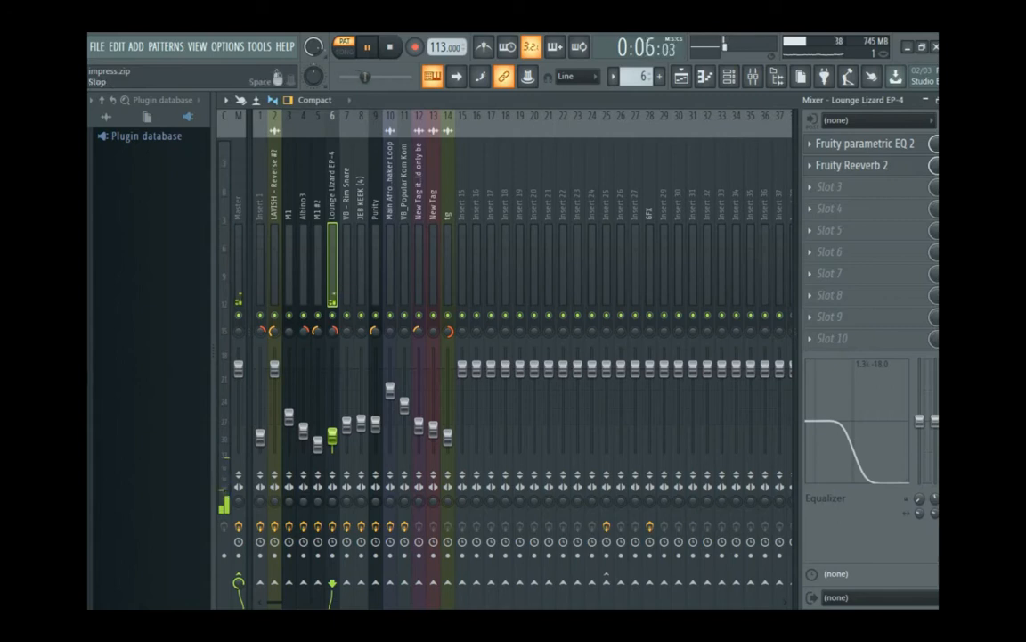
left_click(389, 46)
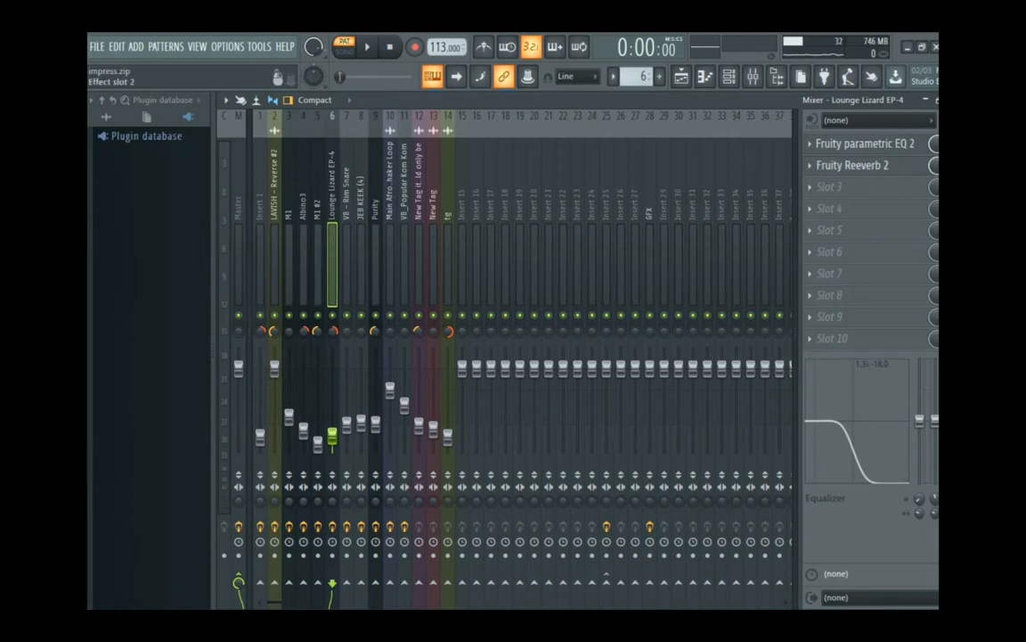
left_click(852, 165)
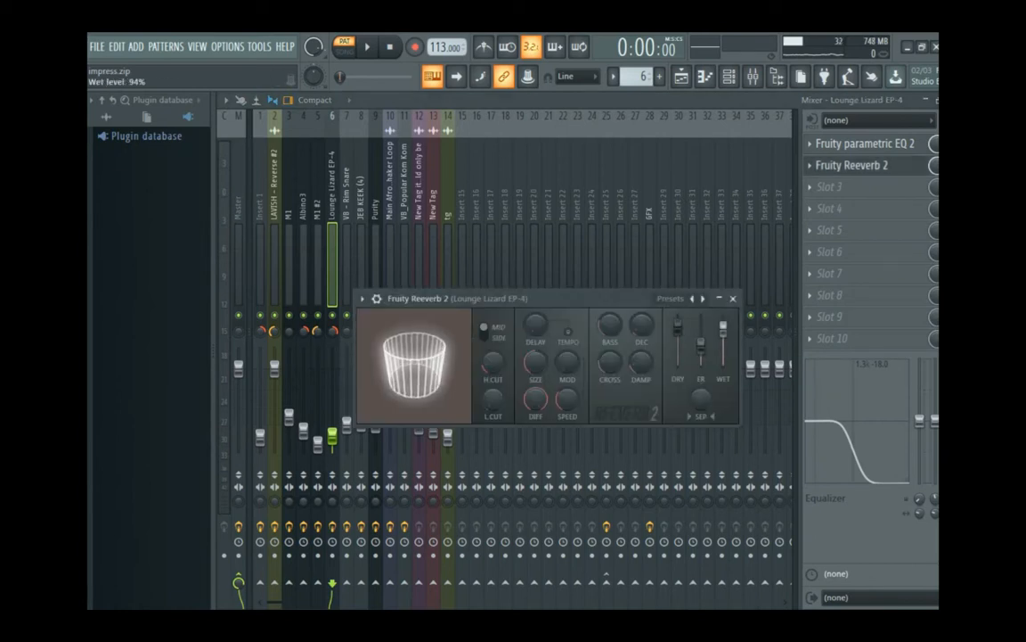
left_click(733, 298)
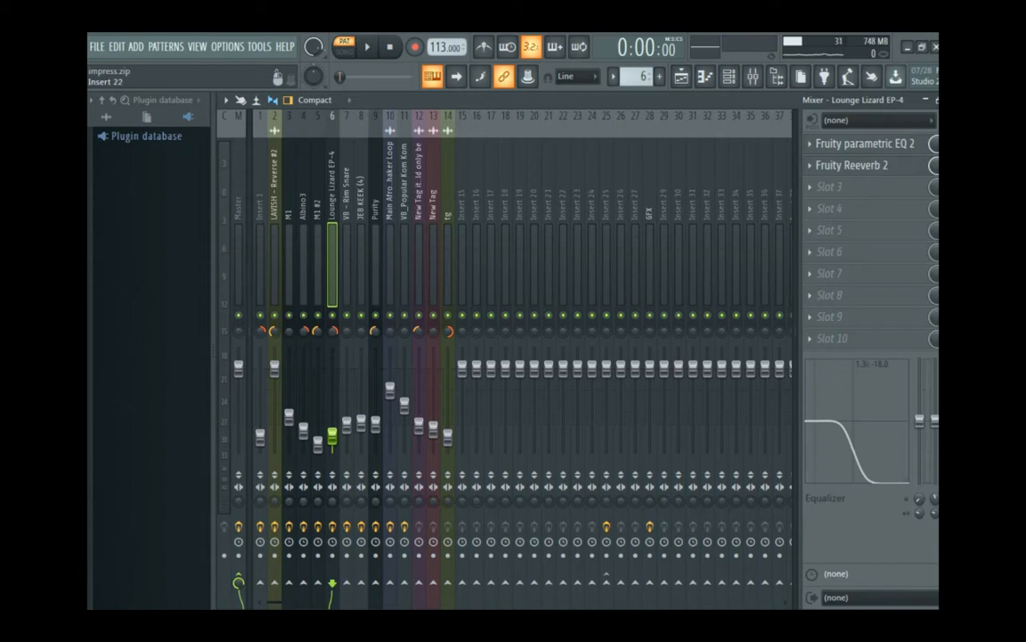
- Play Pattern 6 again while showing its Lounge Lizard EP-4 notes in the piano roll, then stop playback
key("space")
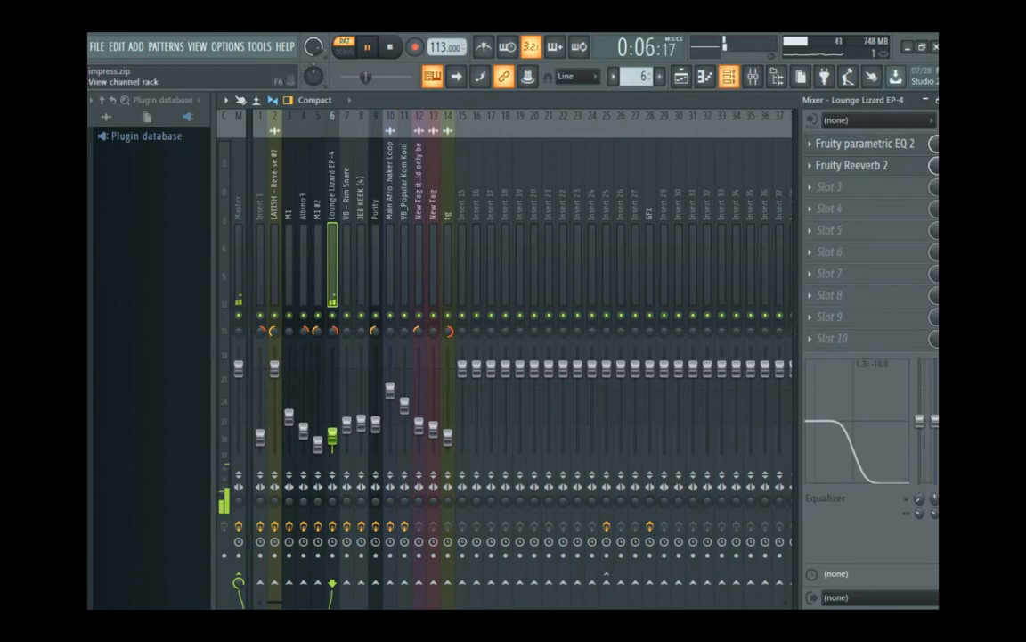
left_click(705, 77)
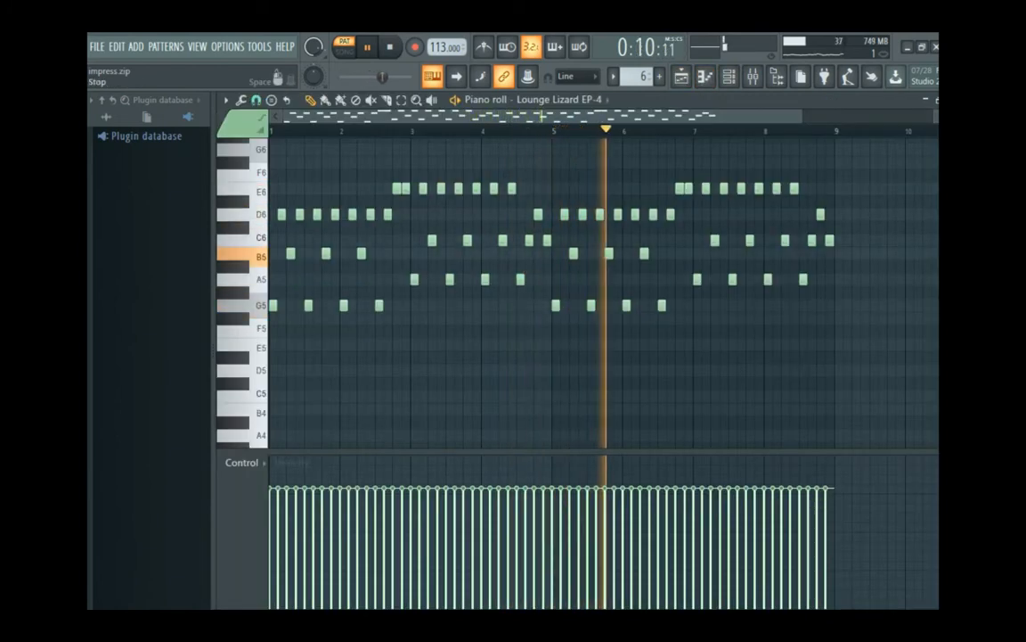
key("space")
- Switch to Pattern 7 and show its Nexus channel in the channel rack and its notes in the piano roll
left_click(612, 75)
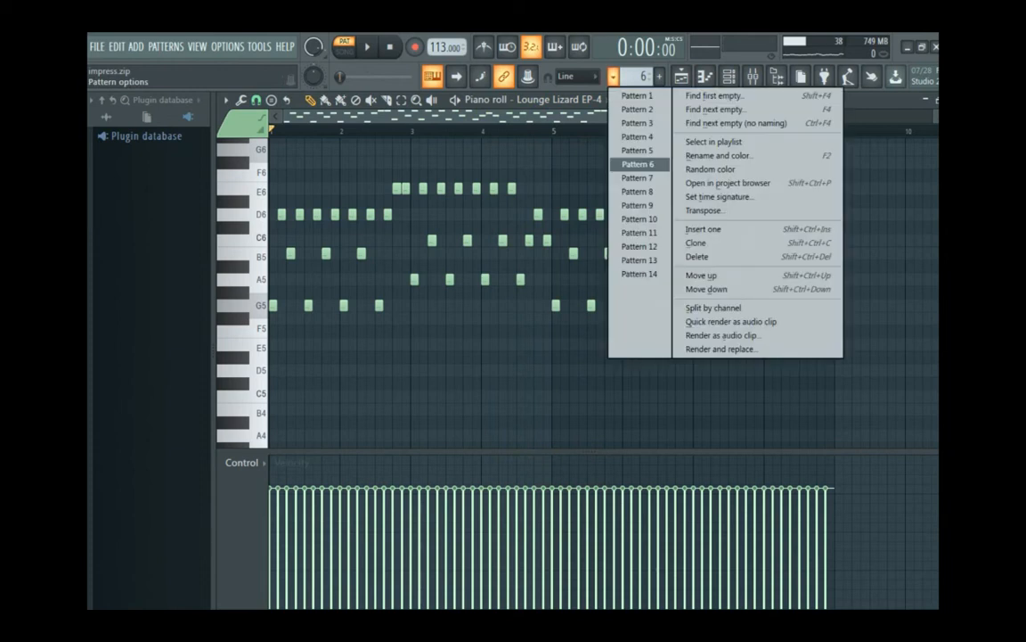
left_click(638, 178)
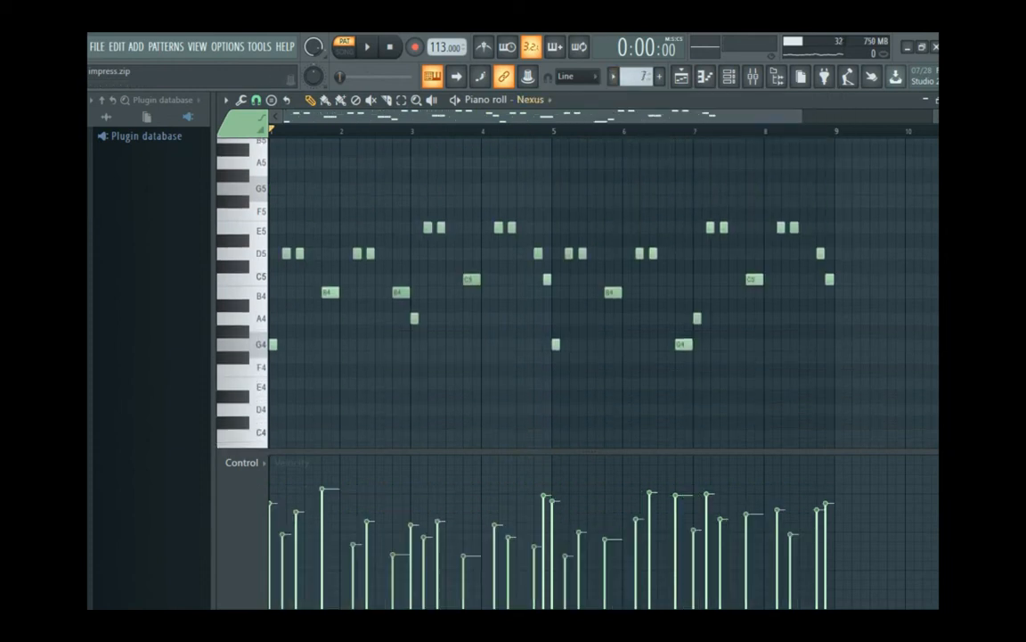
left_click(729, 76)
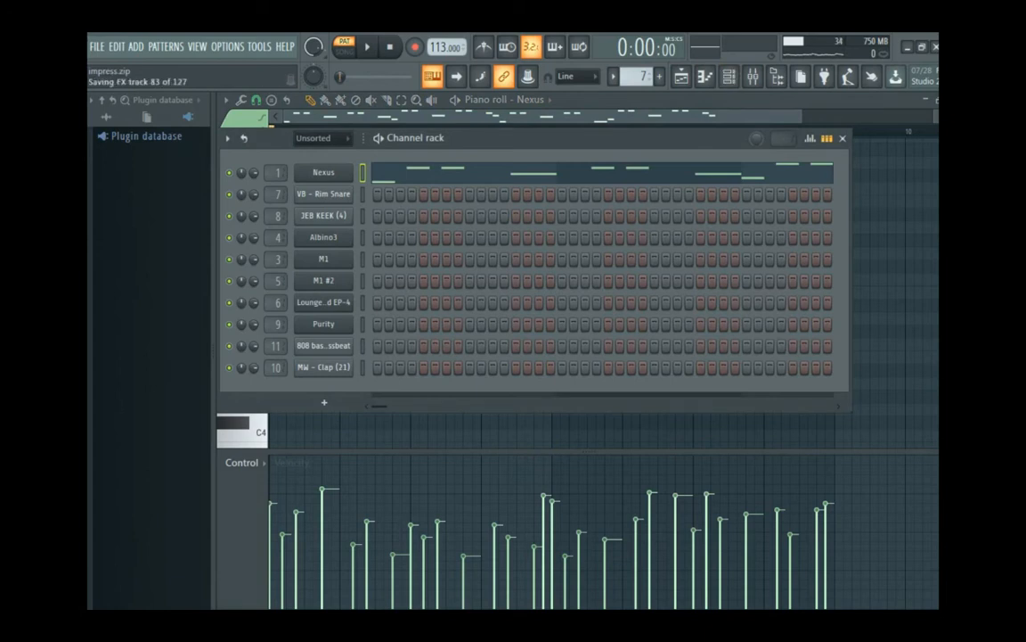
left_click(555, 174)
left_click(556, 173)
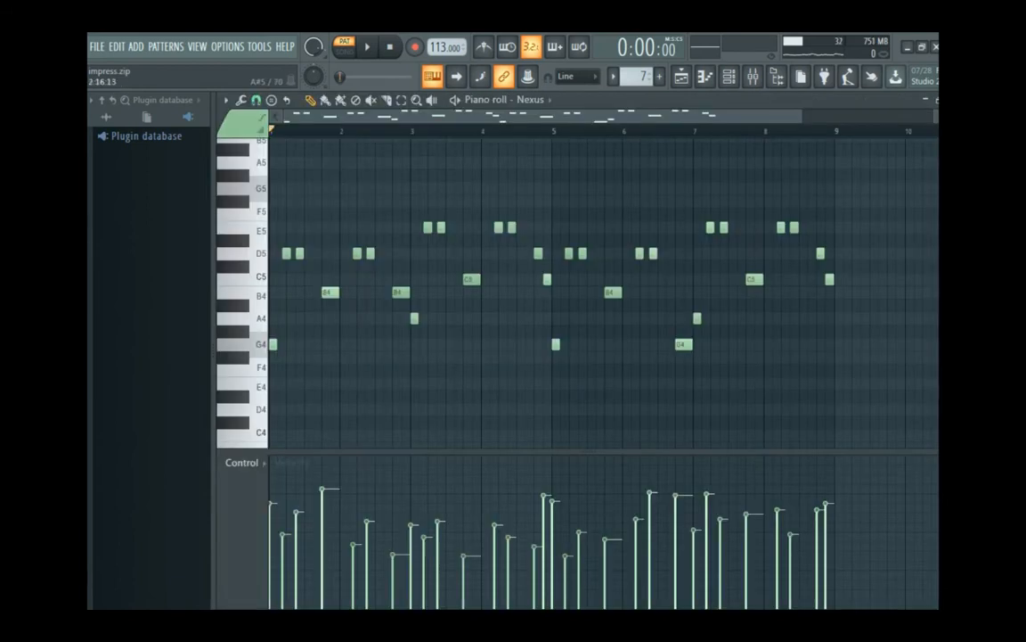
- Play Pattern 7, view the effects on mixer track Insert 1, return to the Nexus notes and stop playback
left_click(367, 46)
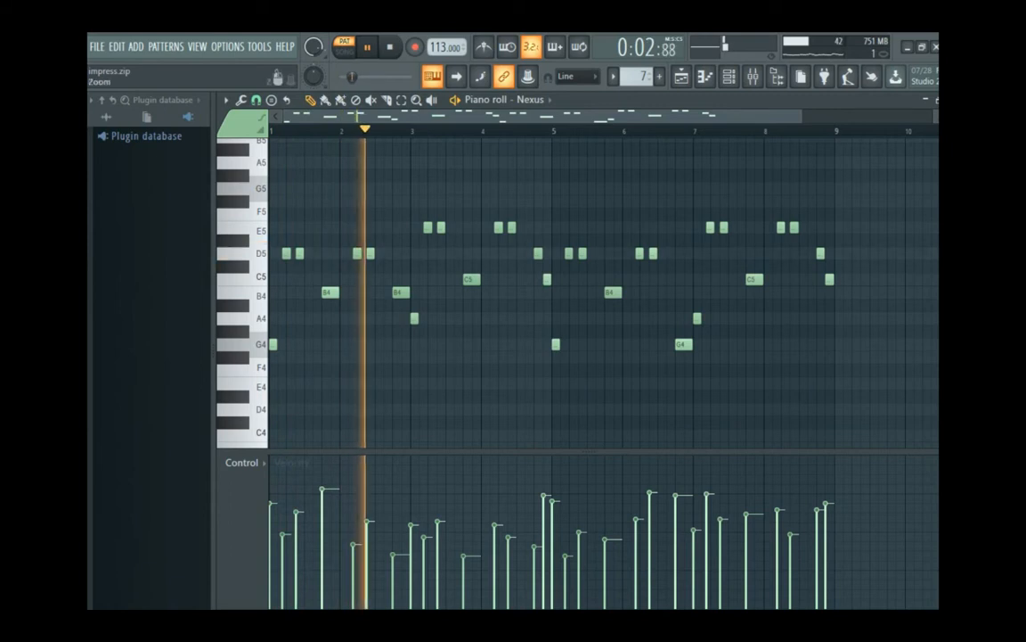
key("F9")
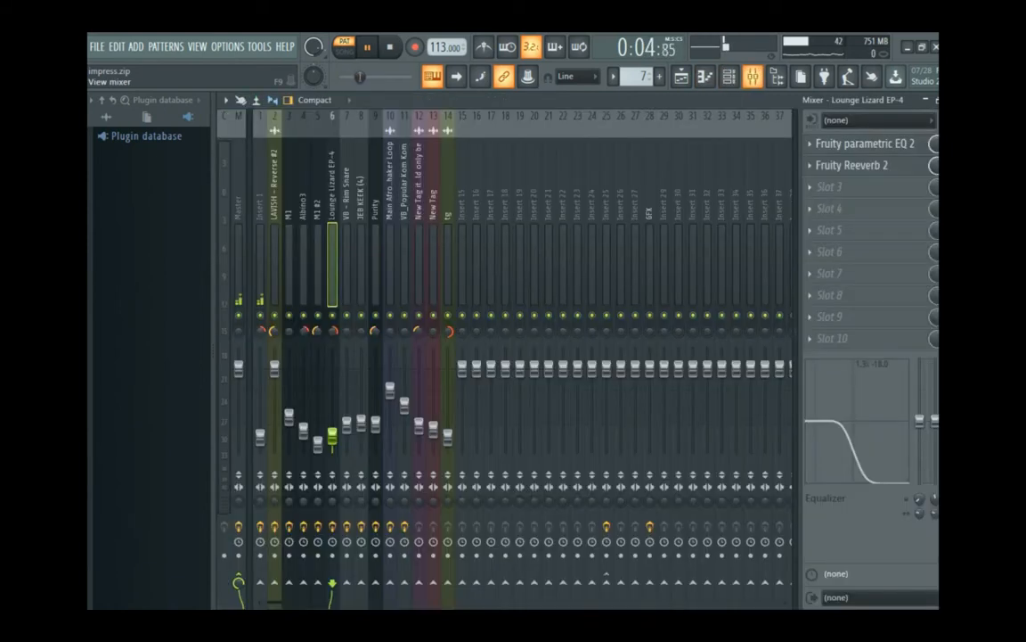
left_click(260, 258)
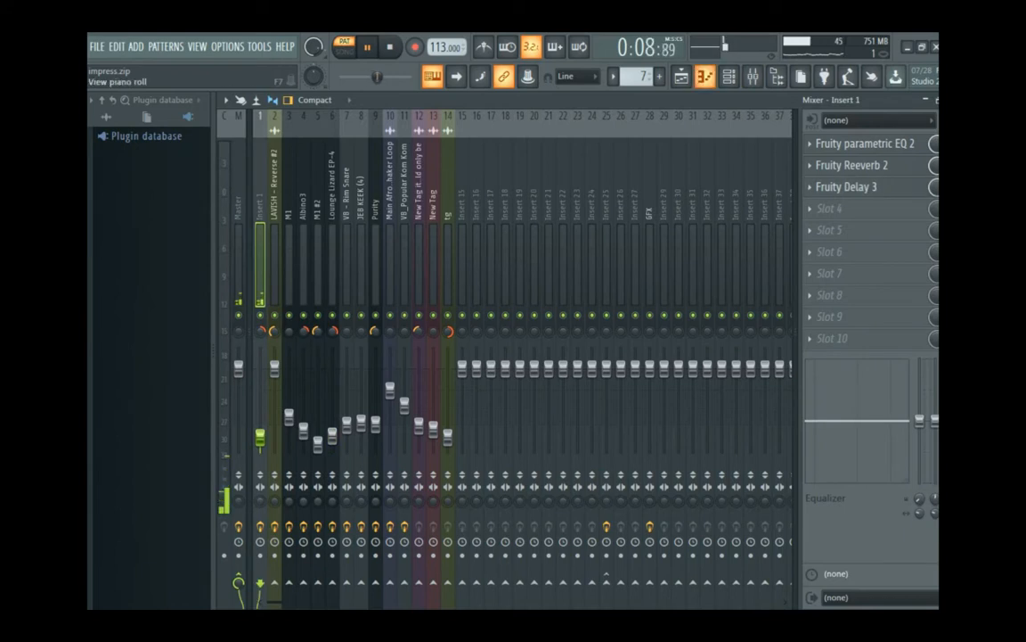
left_click(705, 77)
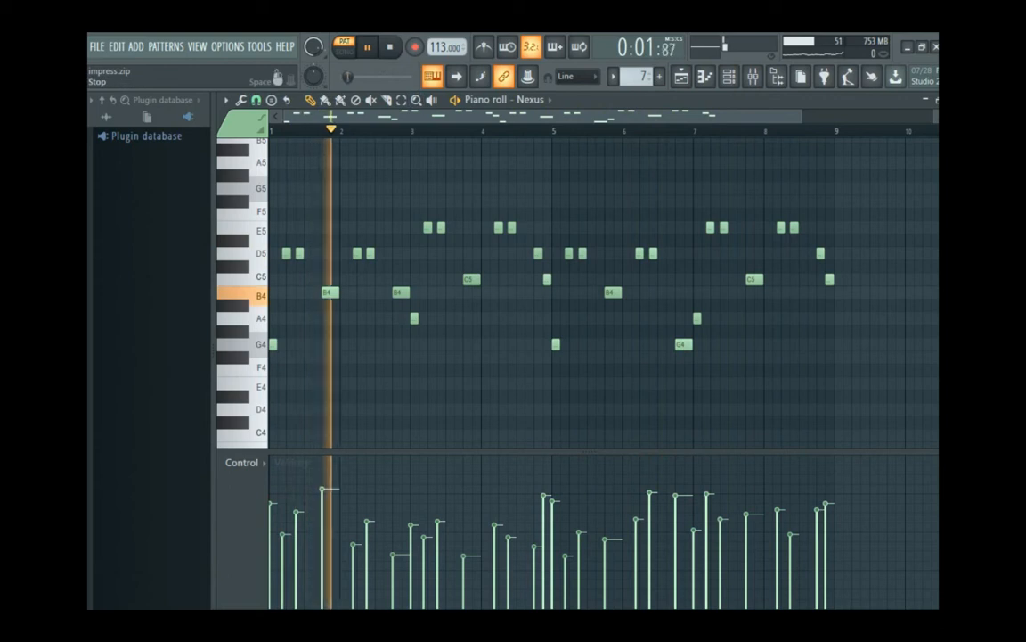
key("space")
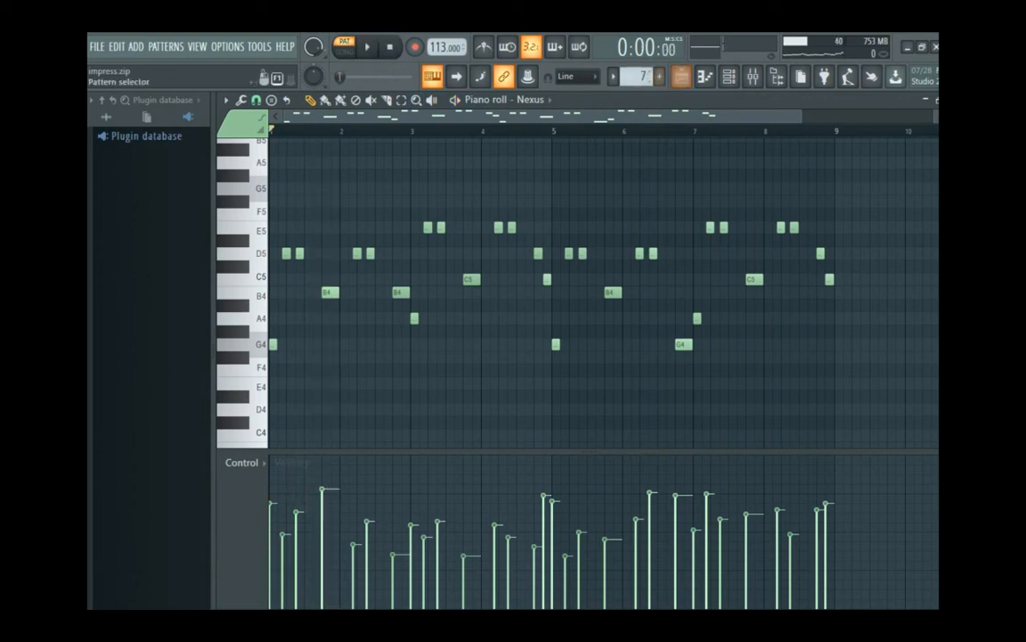
- Switch to Pattern 8 and show its VB - Rim Snare notes in the piano roll and its drum steps in the channel rack
left_click(613, 75)
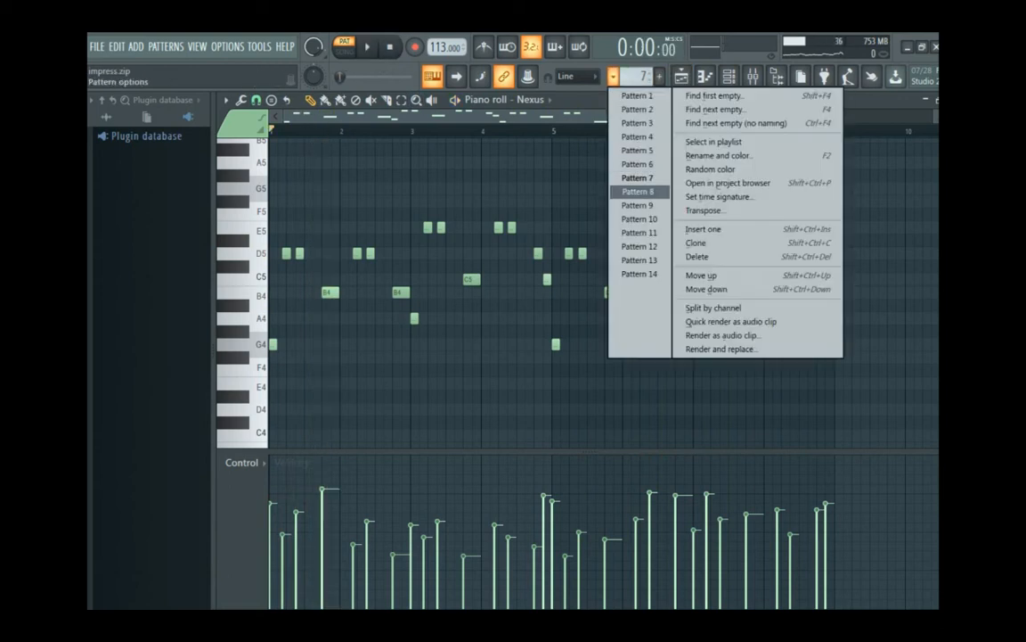
left_click(637, 192)
left_click(705, 77)
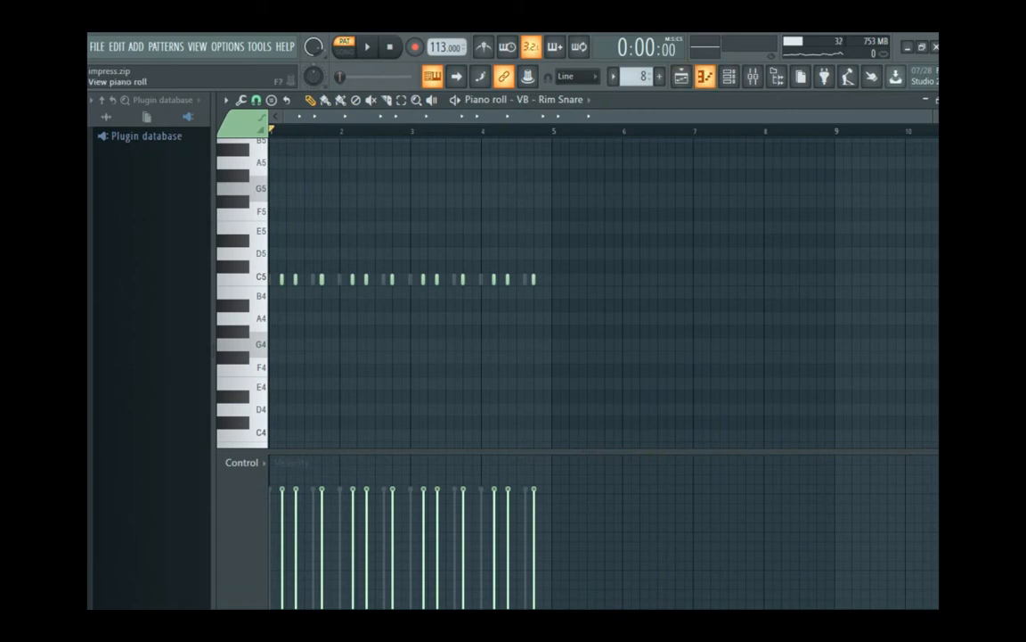
key("F6")
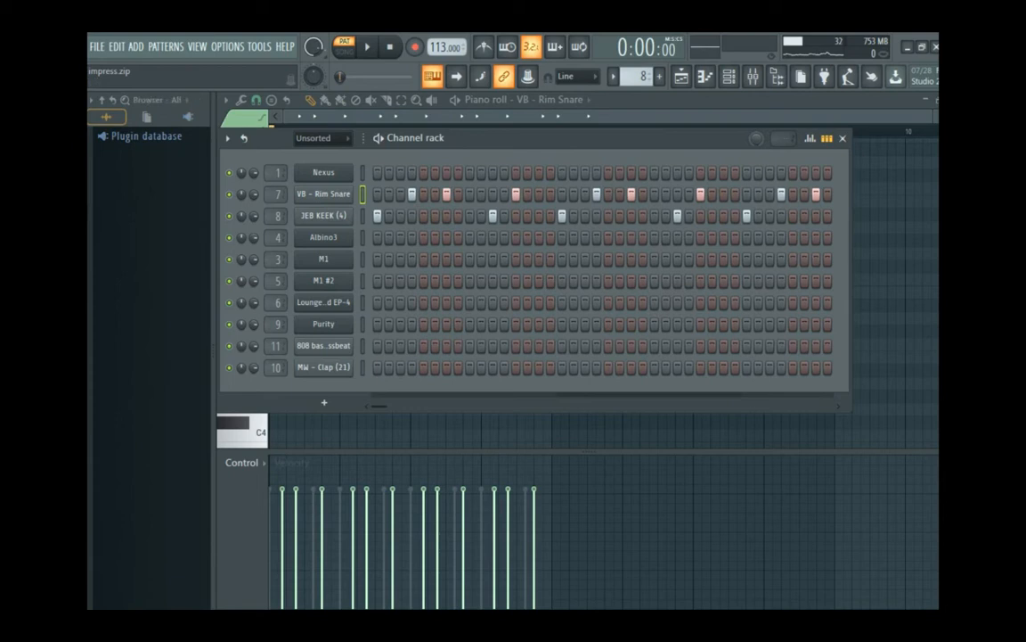
- Show all browser content and expand the Drum2 folder to view its drum kits
left_click(106, 117)
scroll(147, 241, "up", 1)
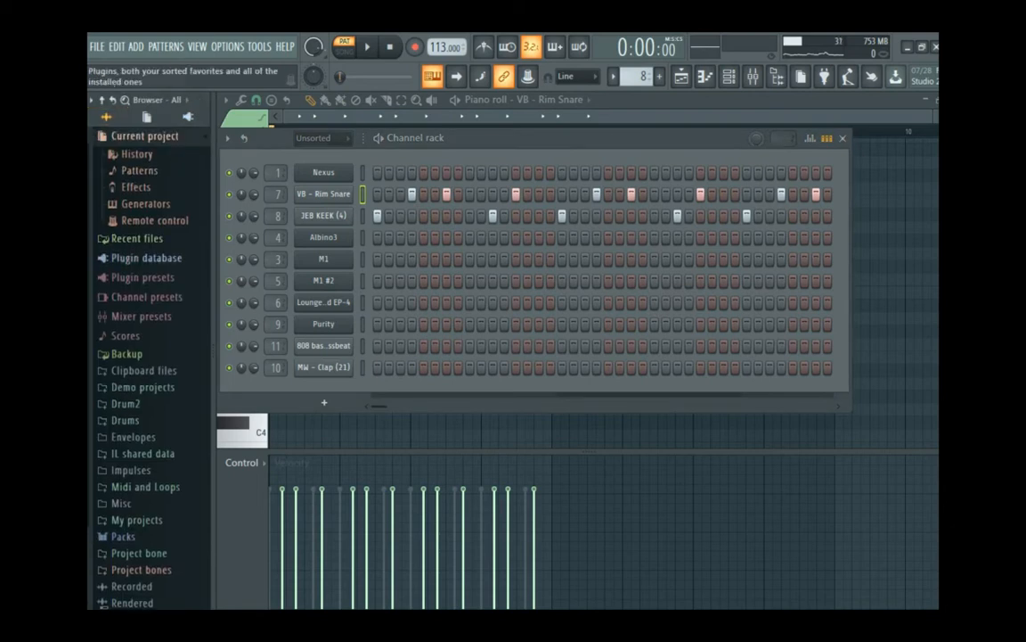
left_click(127, 402)
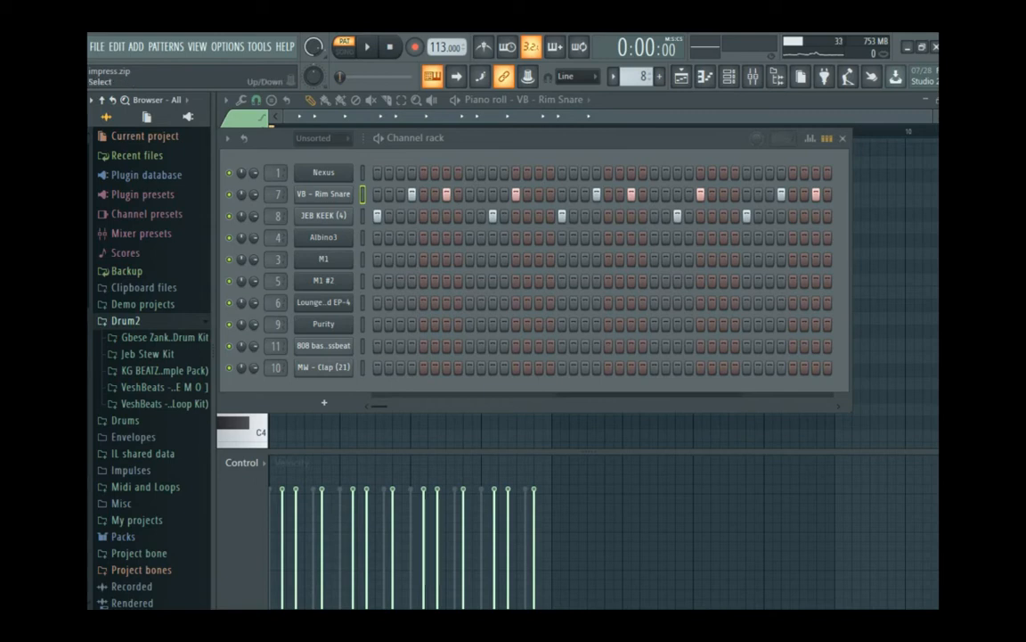
- Audition the JEB KEEK (4) sample and the VB - Rim Snare sample three times each from the channel rack
left_click(363, 216)
key("q")
key("q")
key("q")
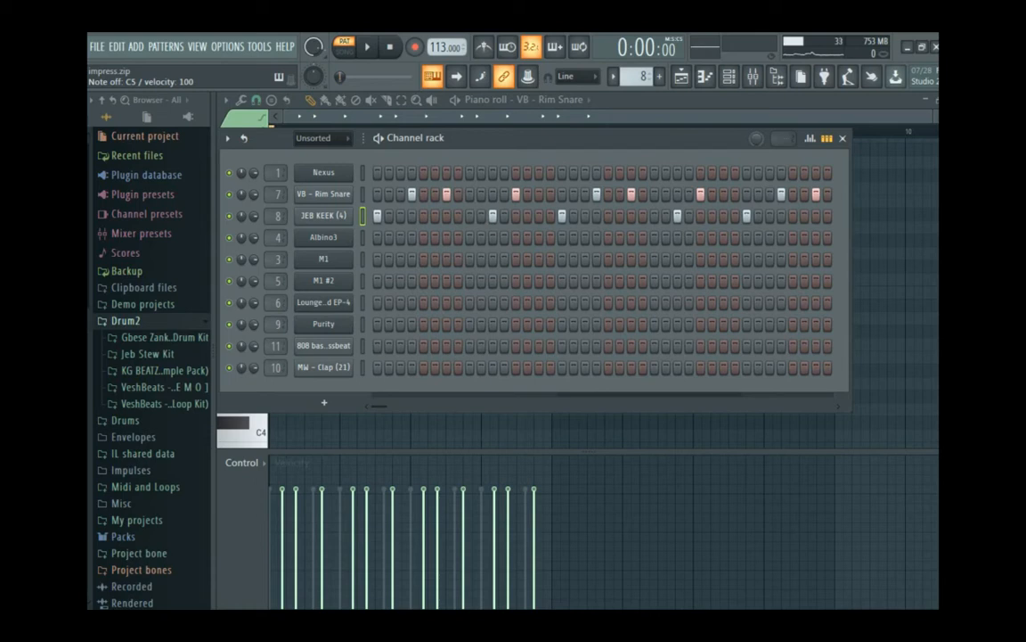
key("Up")
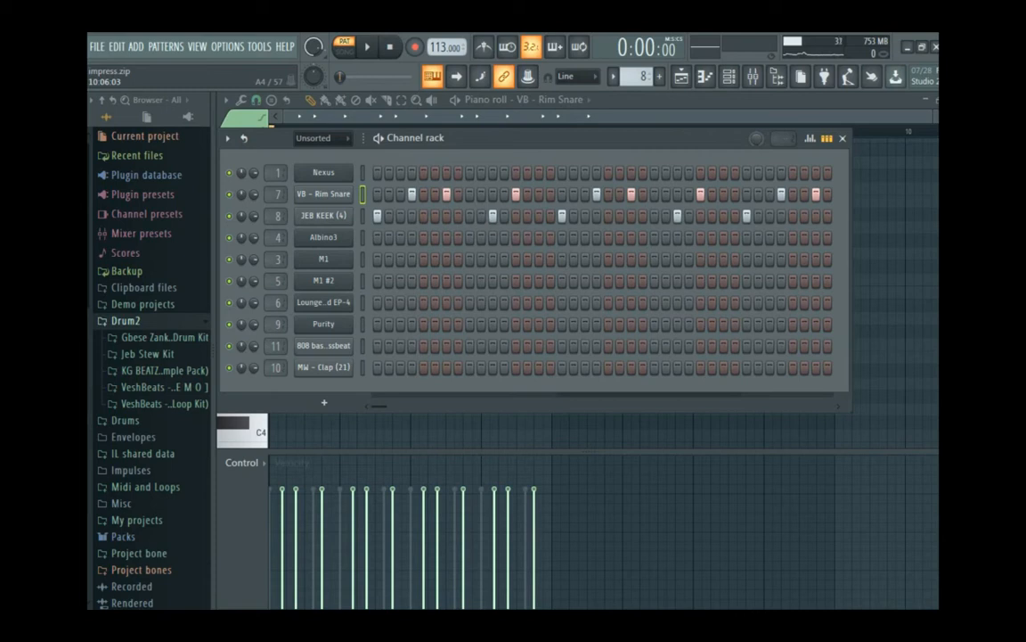
key("q")
key("q")
key("q")
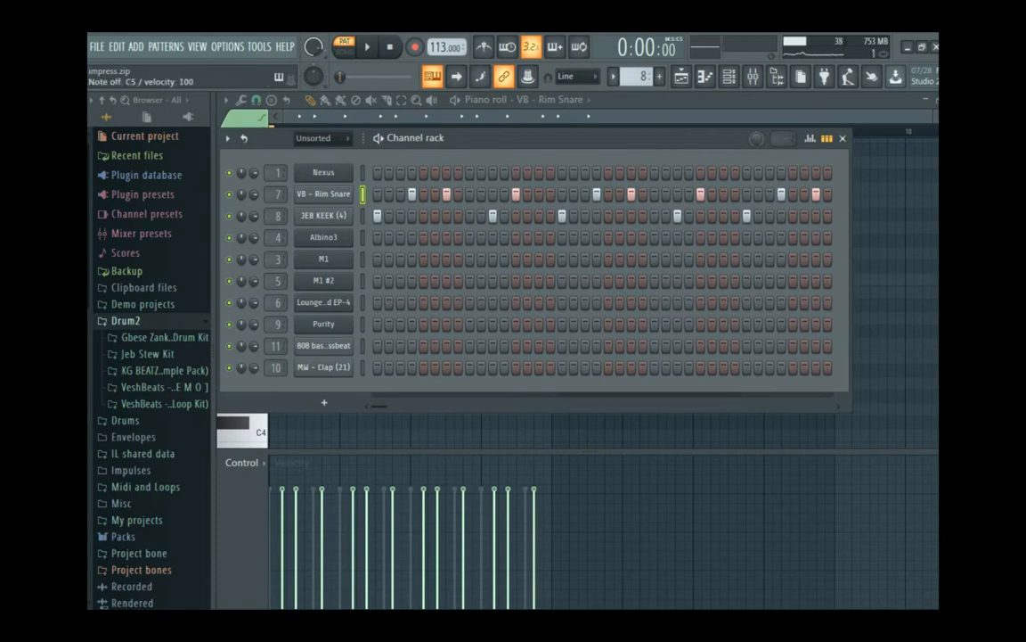
- Audition the rim snare while viewing the mixer, and select the VB - Rim Snare track to show its effect and routing
key("F9")
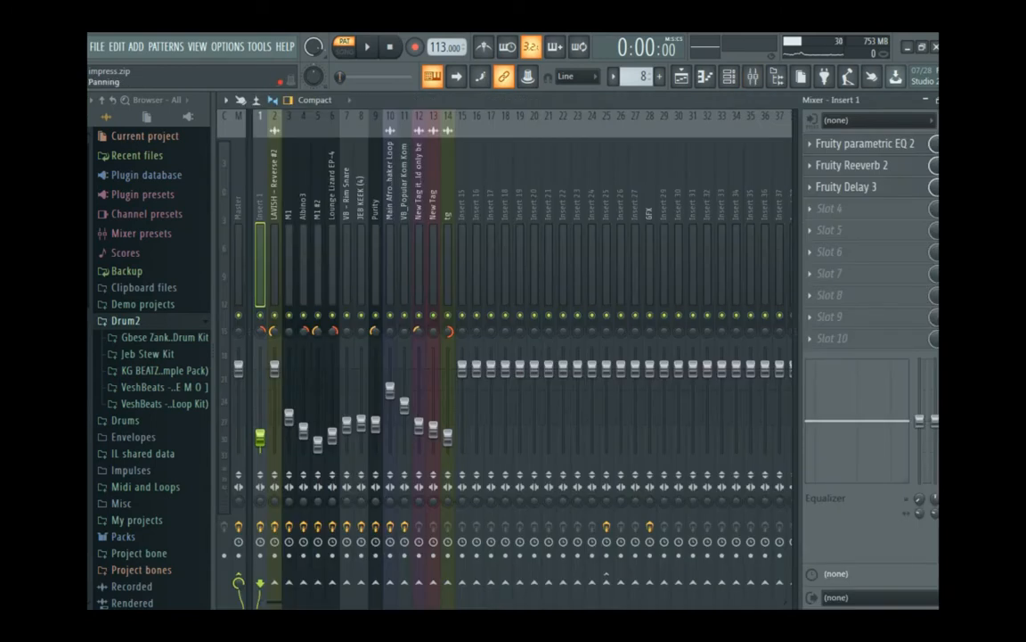
key("q")
key("q")
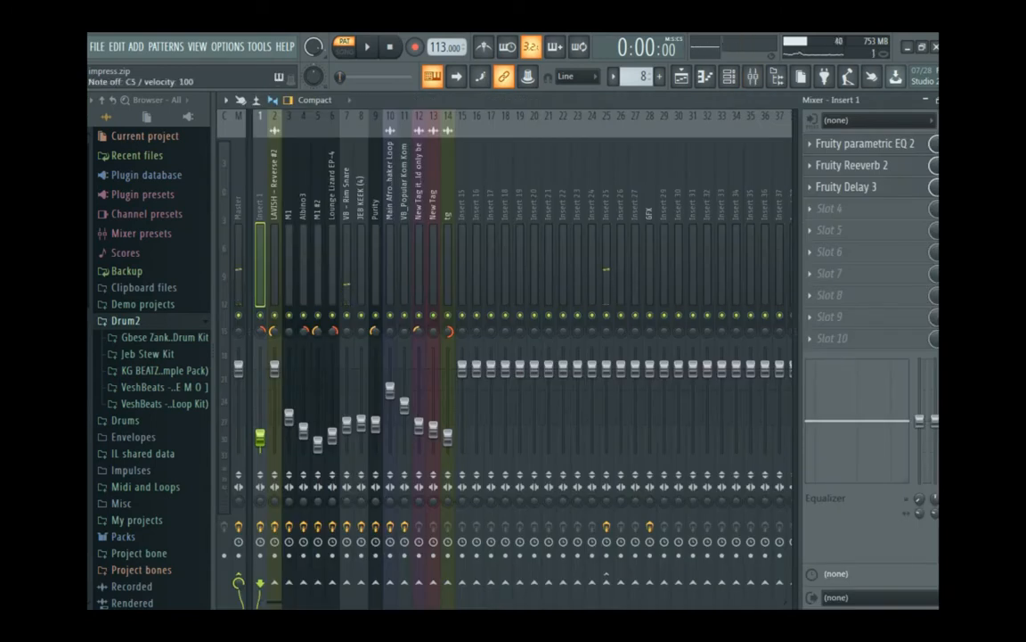
left_click(347, 259)
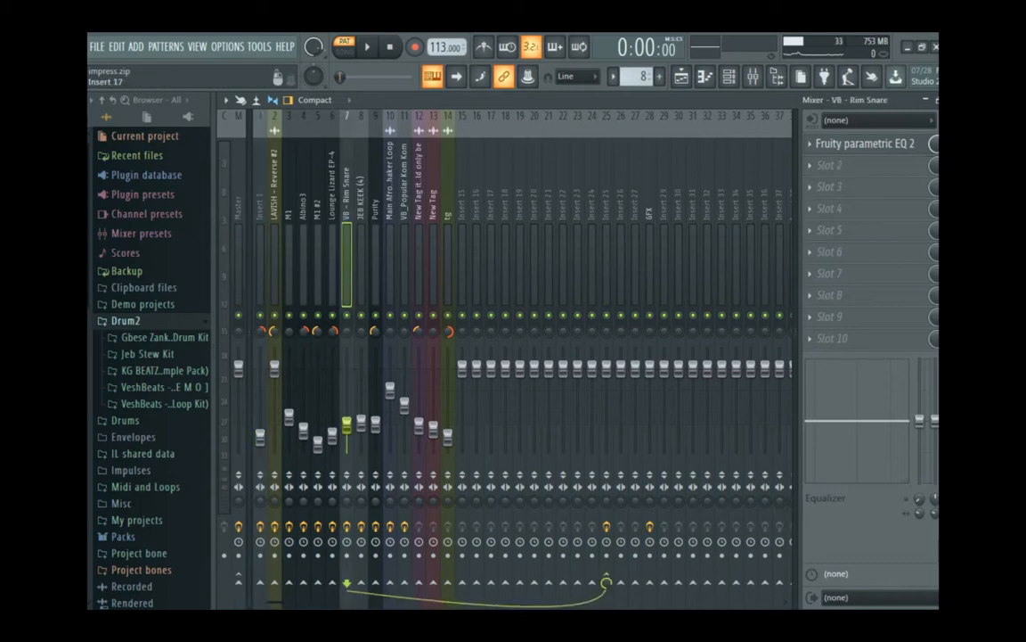
key("q")
key("q")
- View the effects on Insert 25 and on the Master track while auditioning the rim snare
left_click(607, 267)
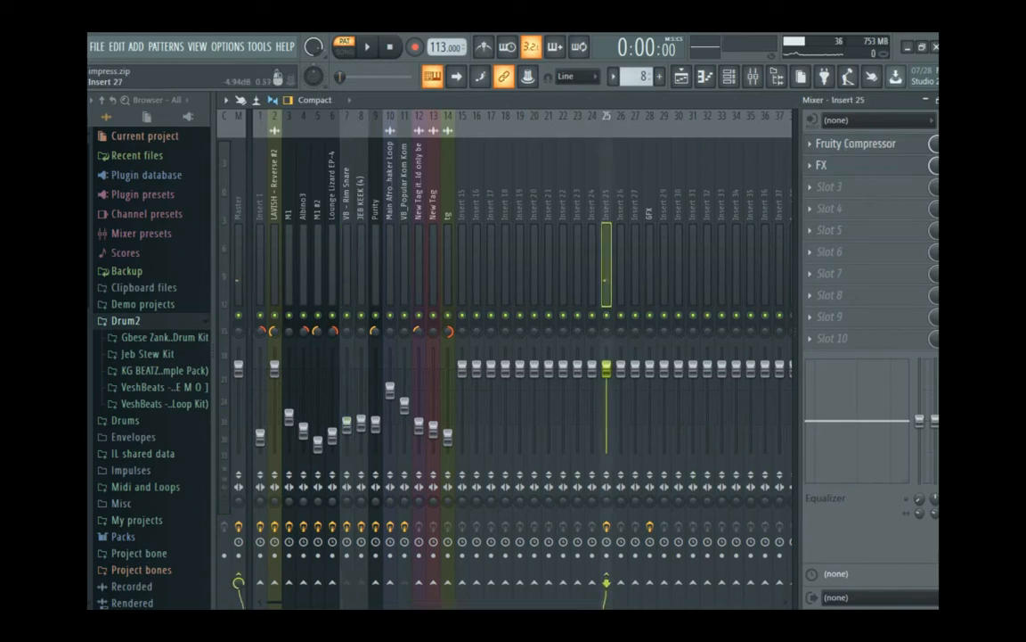
key("q")
key("q")
left_click(238, 267)
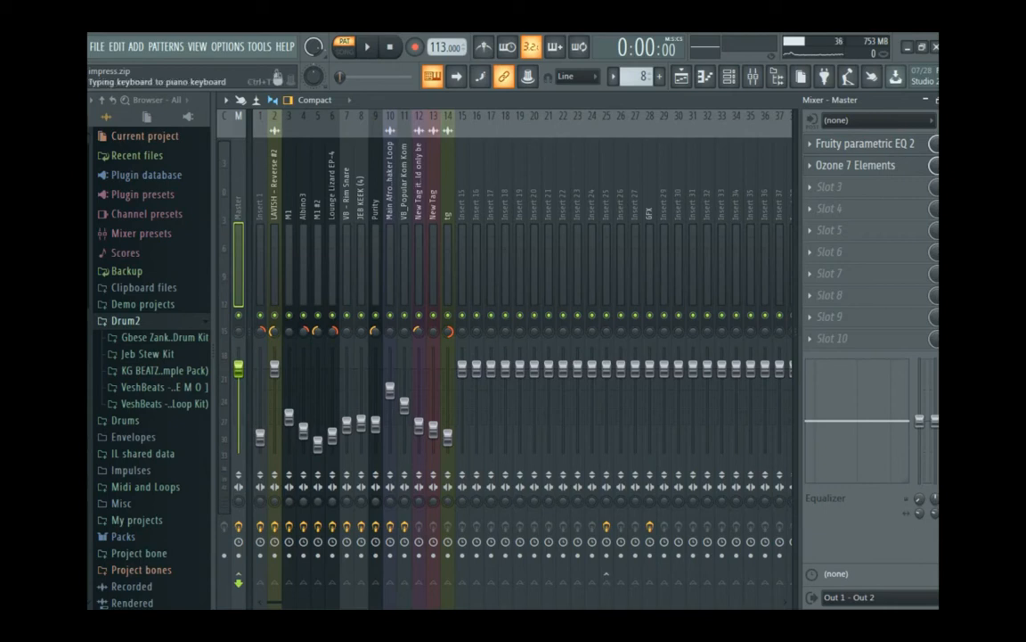
key("q")
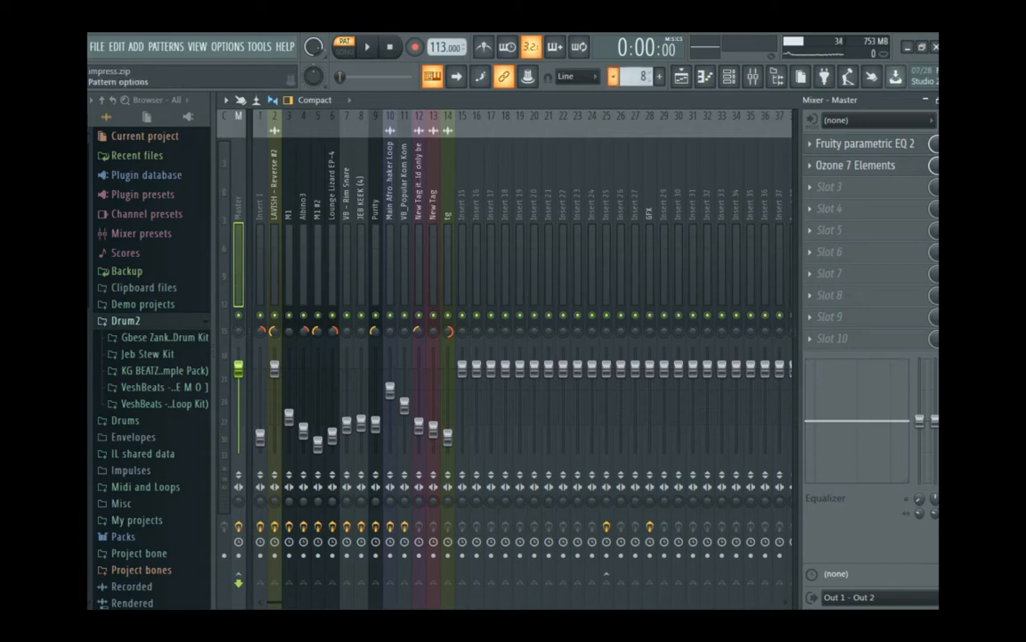
- Return to Pattern 8, show its rim snare and JEB KEEK steps in the channel rack, and play it through
left_click(613, 76)
left_click(638, 205)
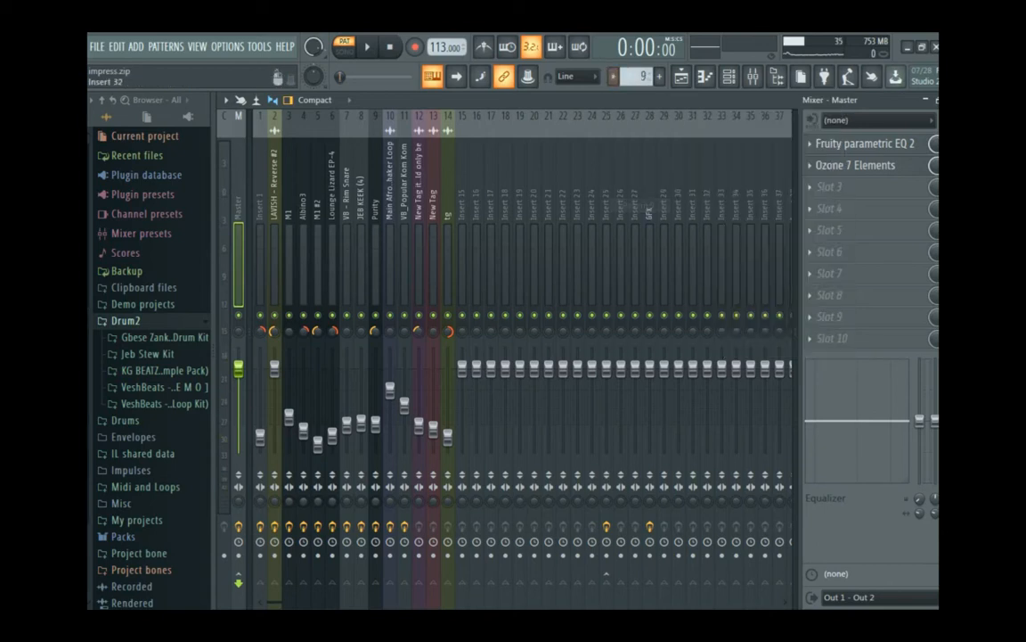
left_click(613, 76)
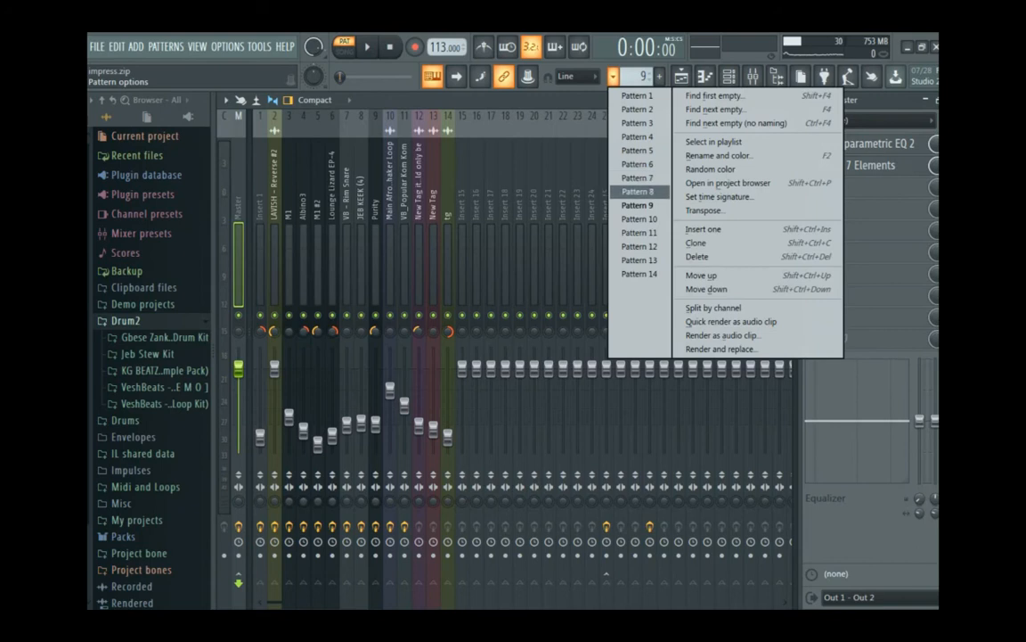
left_click(637, 187)
left_click(729, 77)
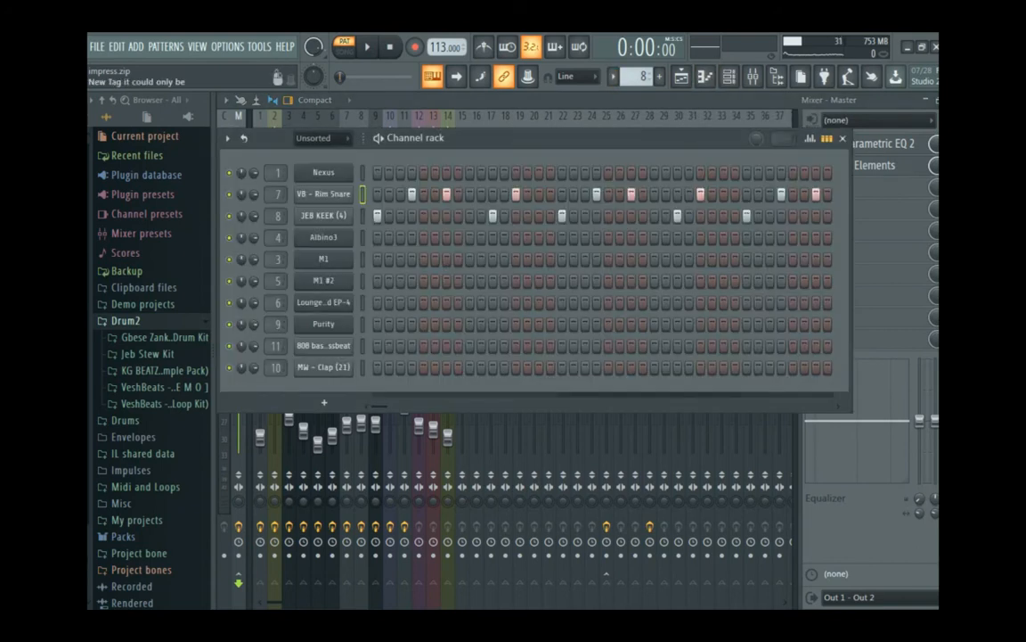
left_click(366, 47)
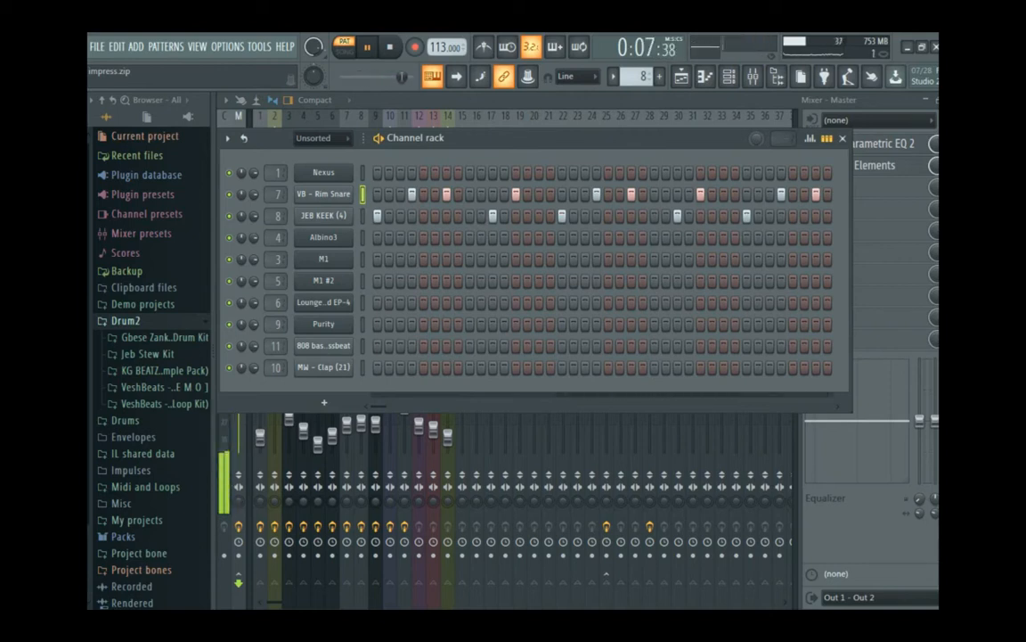
key("space")
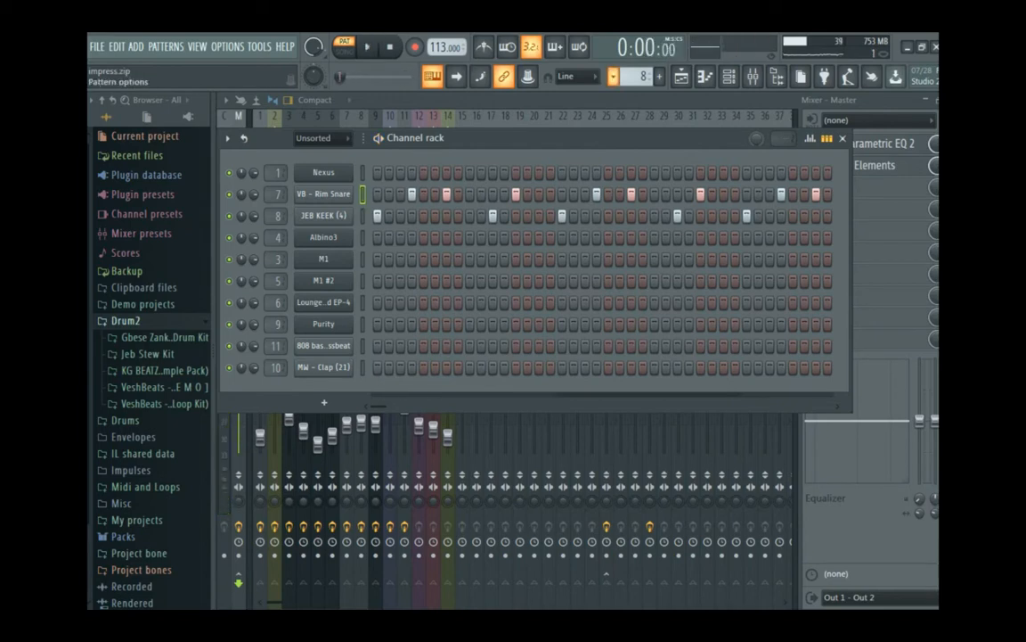
- Switch to Pattern 9 and play its Nexus part with the channel rack in view, stopping after listening
left_click(613, 76)
left_click(637, 205)
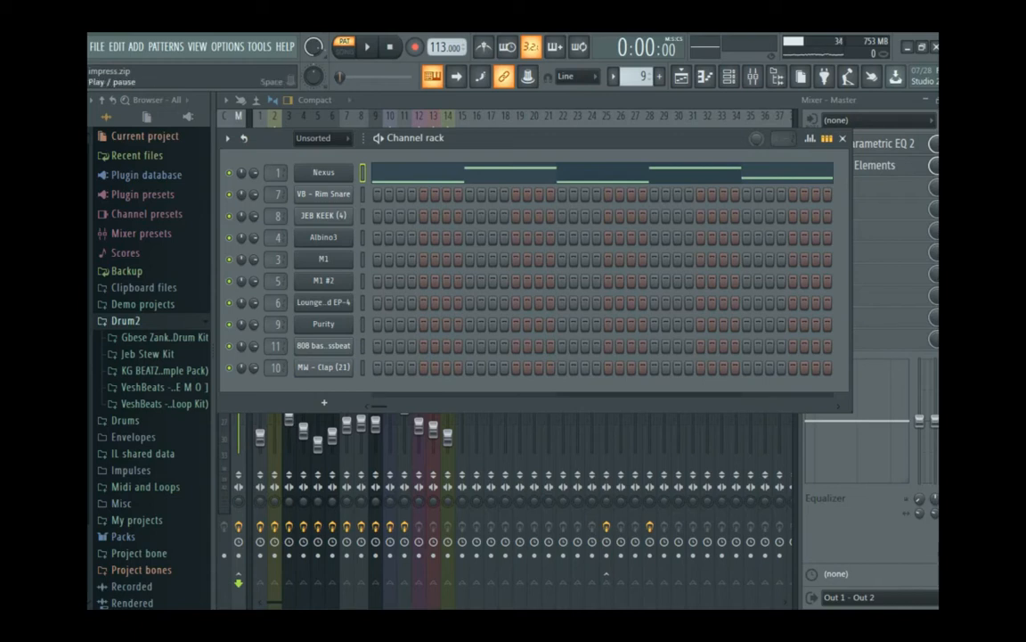
left_click(367, 46)
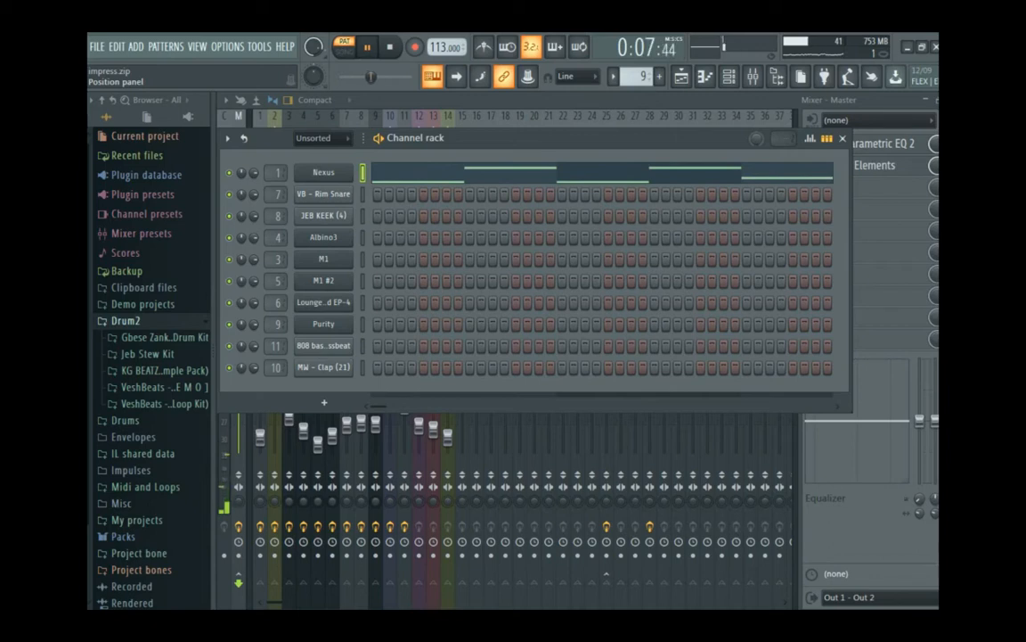
key("space")
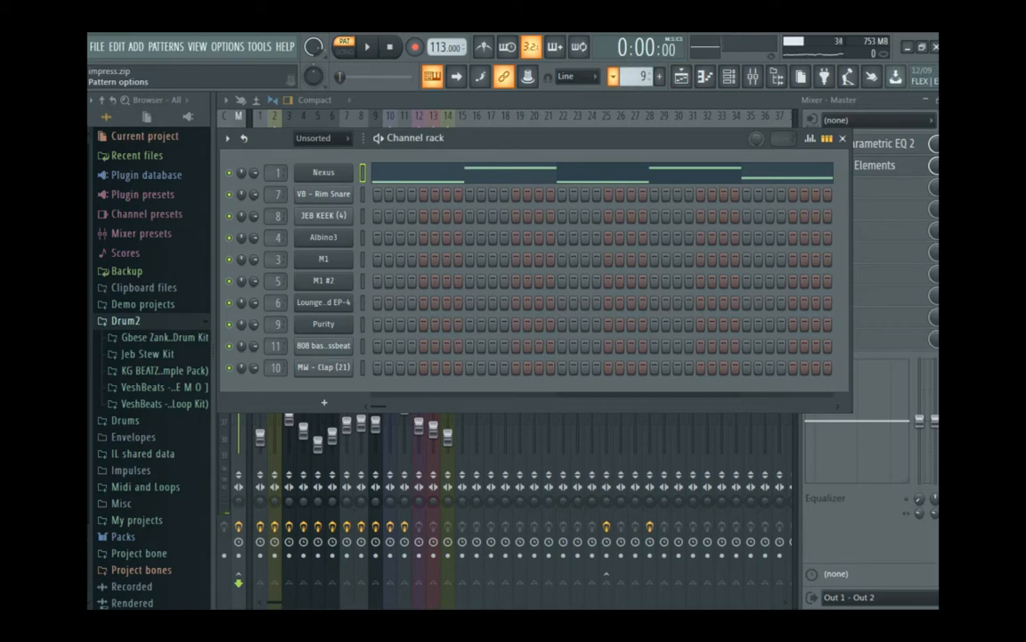
- Select Pattern 10 and listen to its Nexus part, stopping playback at the end
left_click(613, 76)
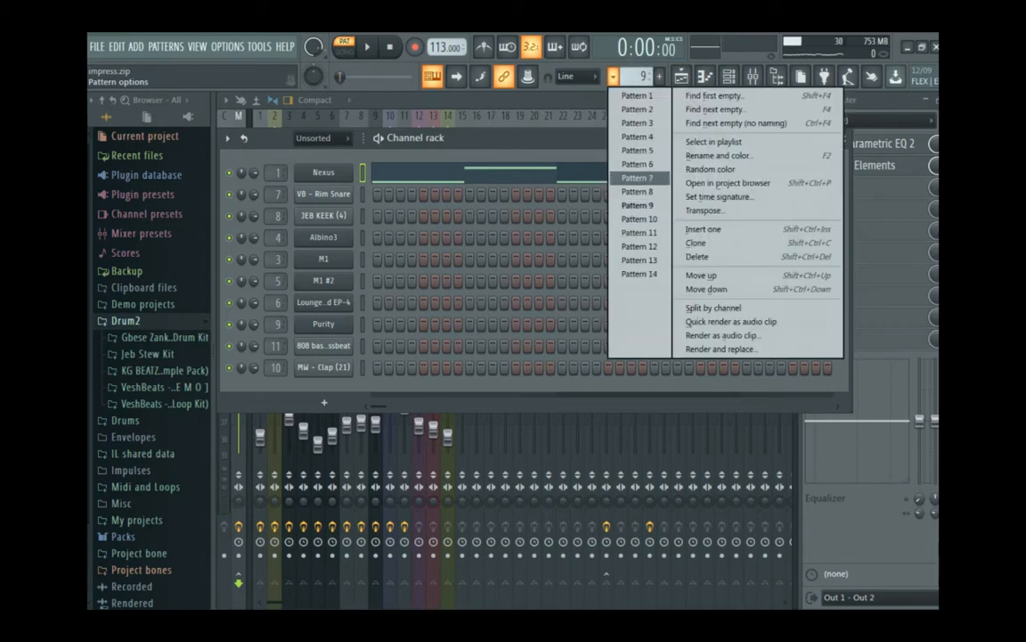
left_click(640, 219)
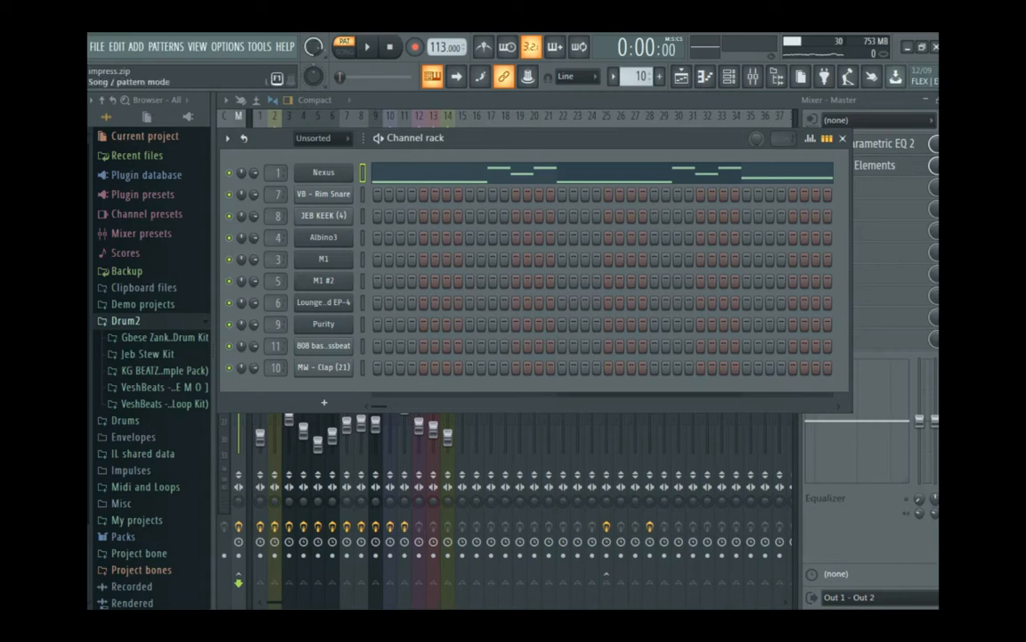
key("space")
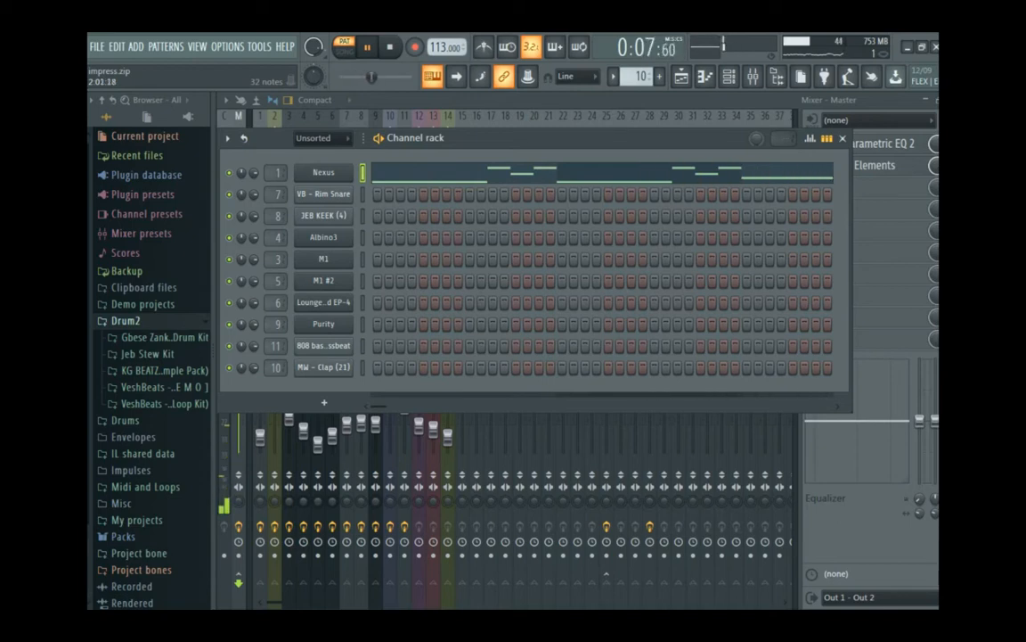
key("space")
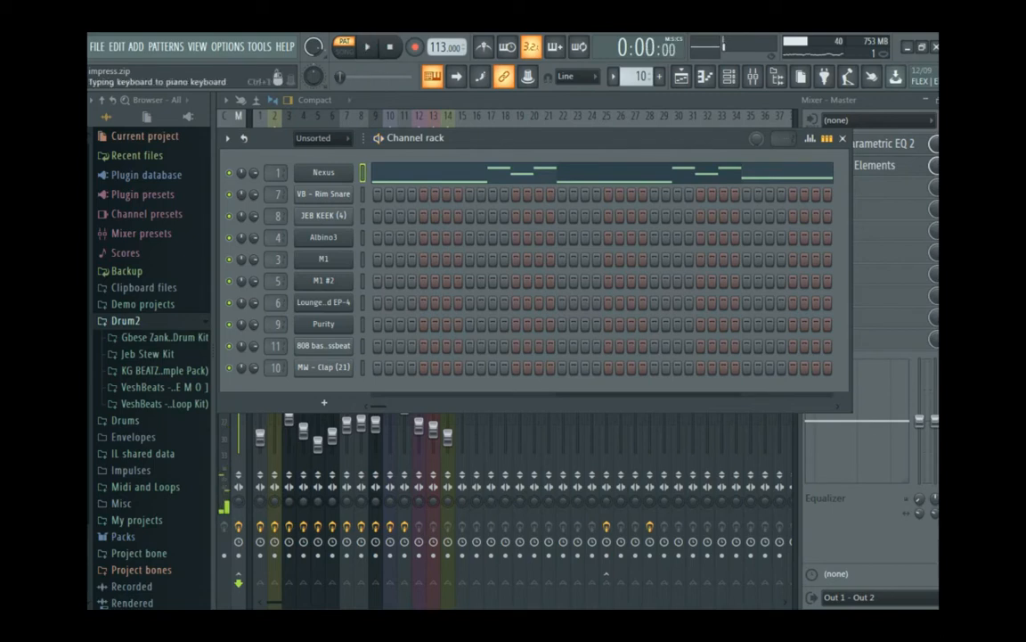
- Select Pattern 11 and view the Purity instrument's Bright Mallet preset, closing the plugin window when finished
left_click(613, 75)
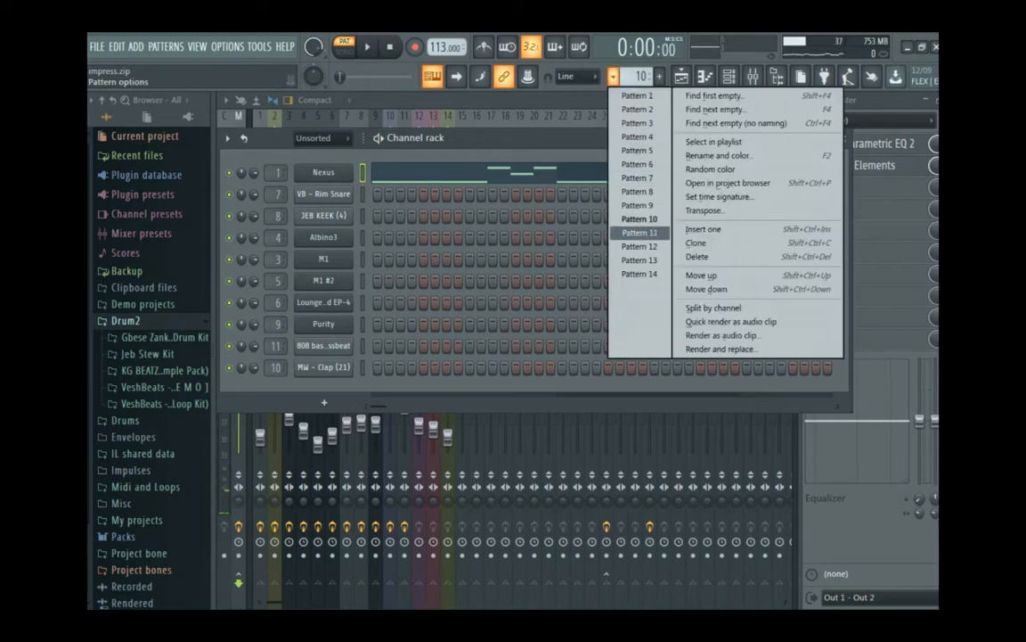
left_click(639, 232)
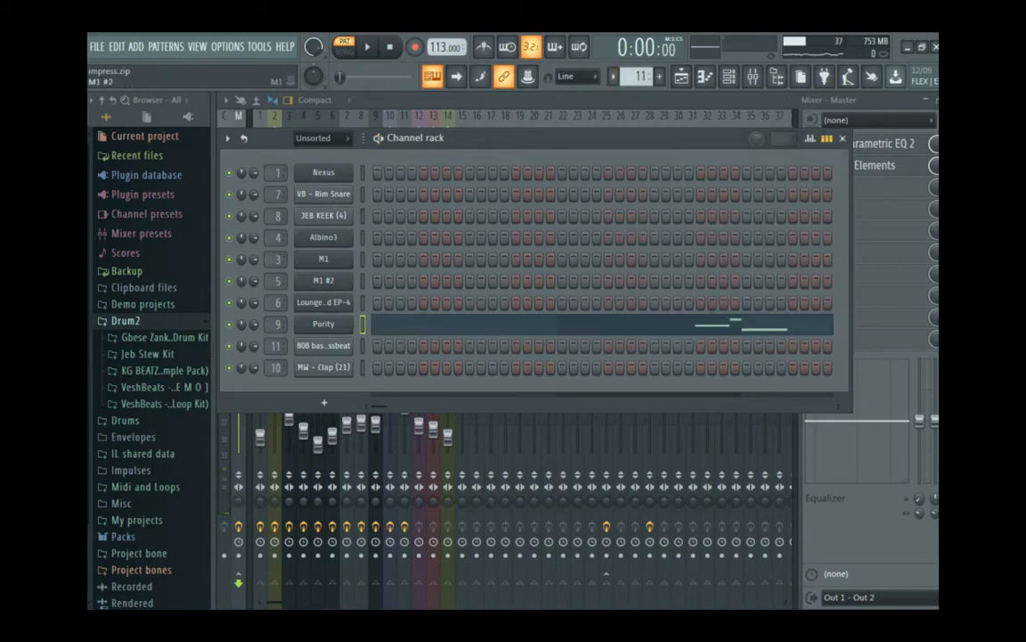
left_click(324, 323)
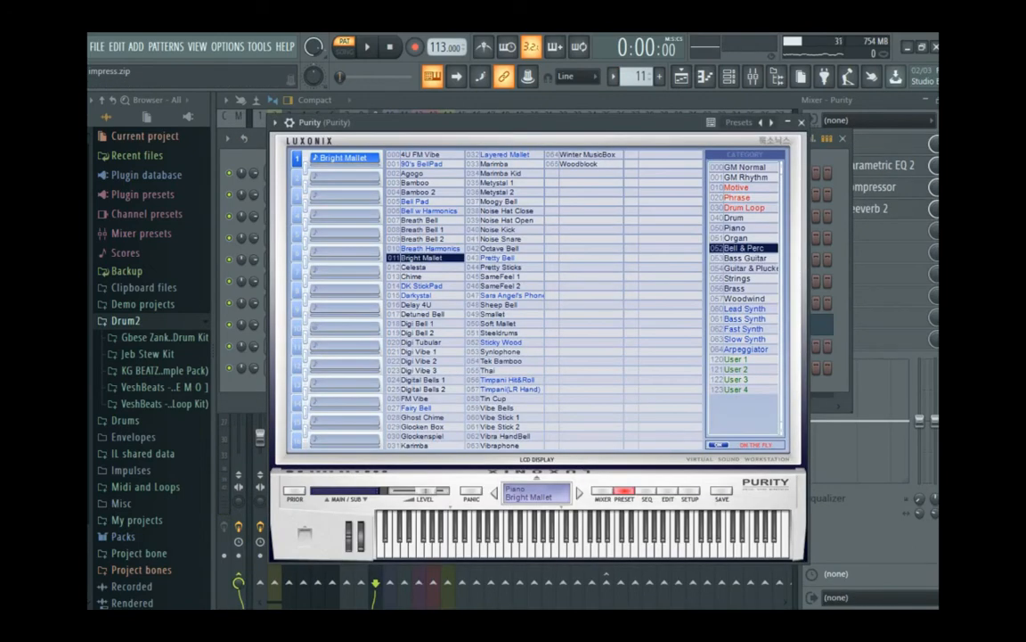
left_click(801, 122)
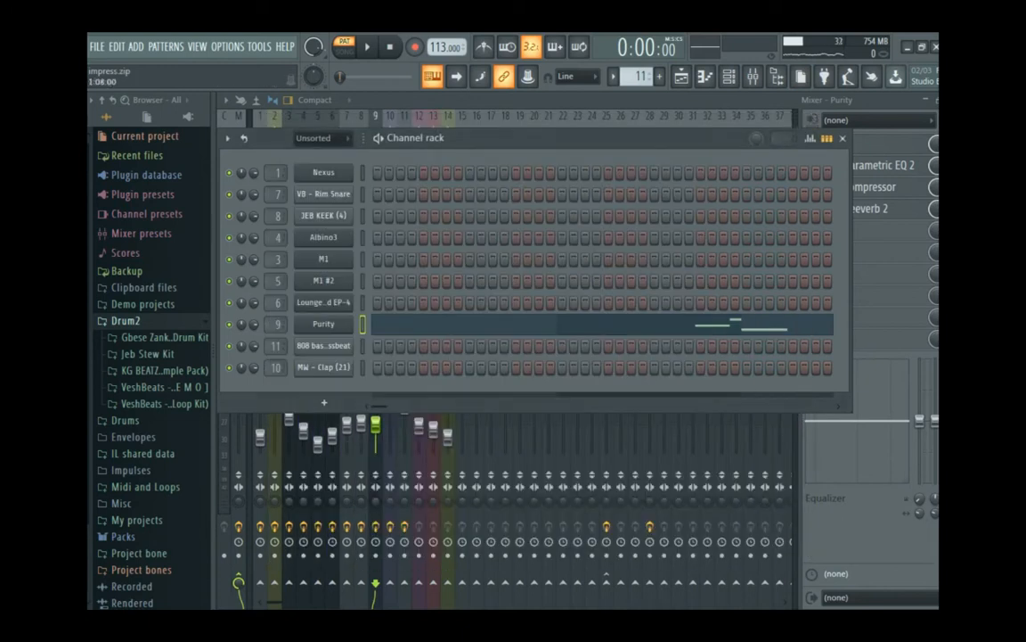
- Play Pattern 11 and show the Purity notes in the piano roll
left_click(367, 47)
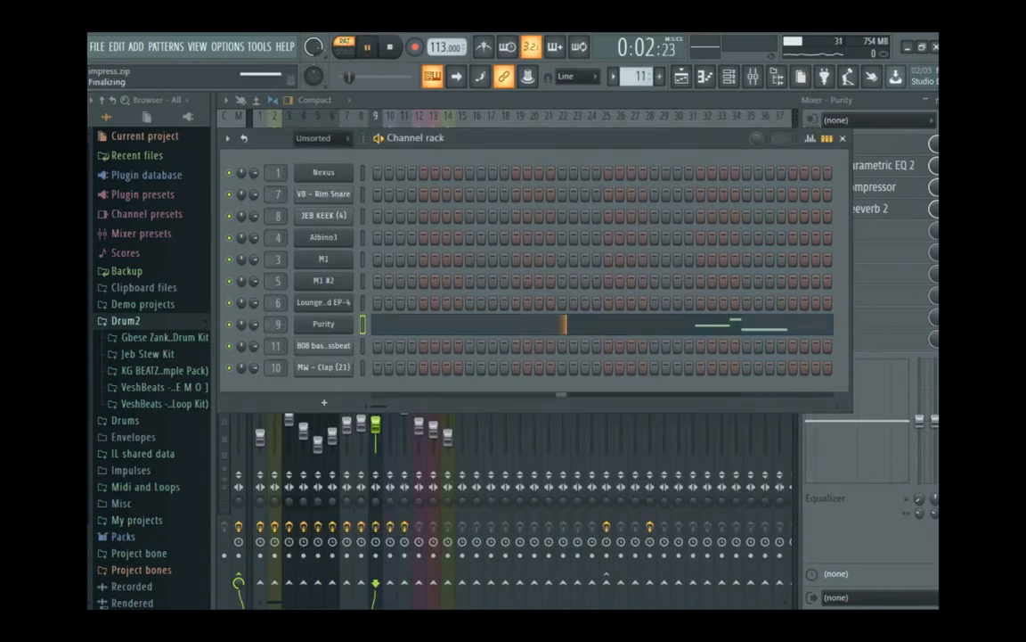
left_click(595, 325)
scroll(595, 292, "up", 3)
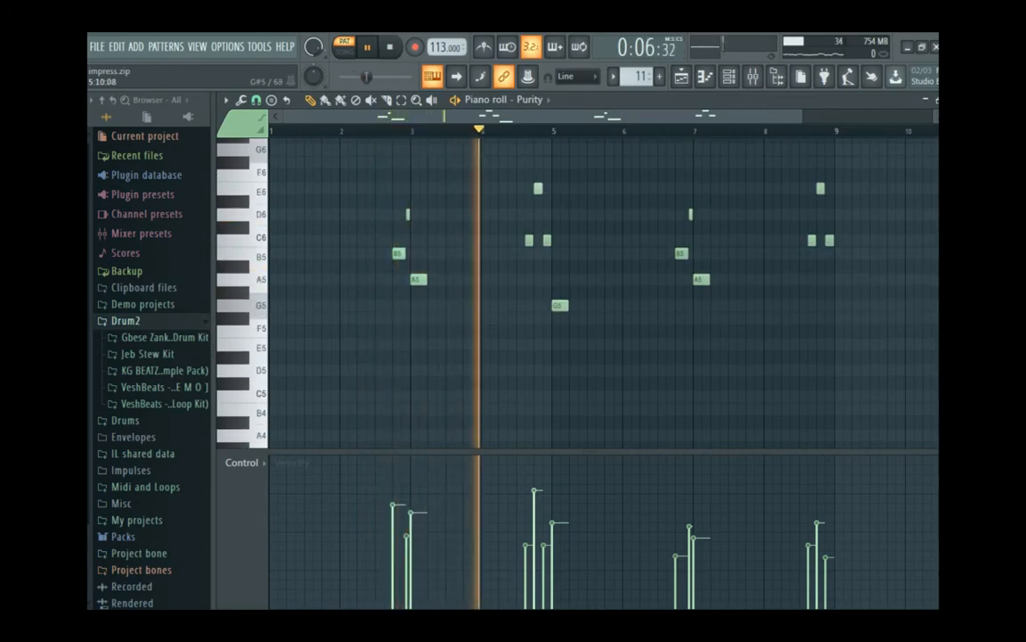
- Check the Purity track's mixer effects and the playlist during playback, stopping with the channel rack in view
left_click(753, 77)
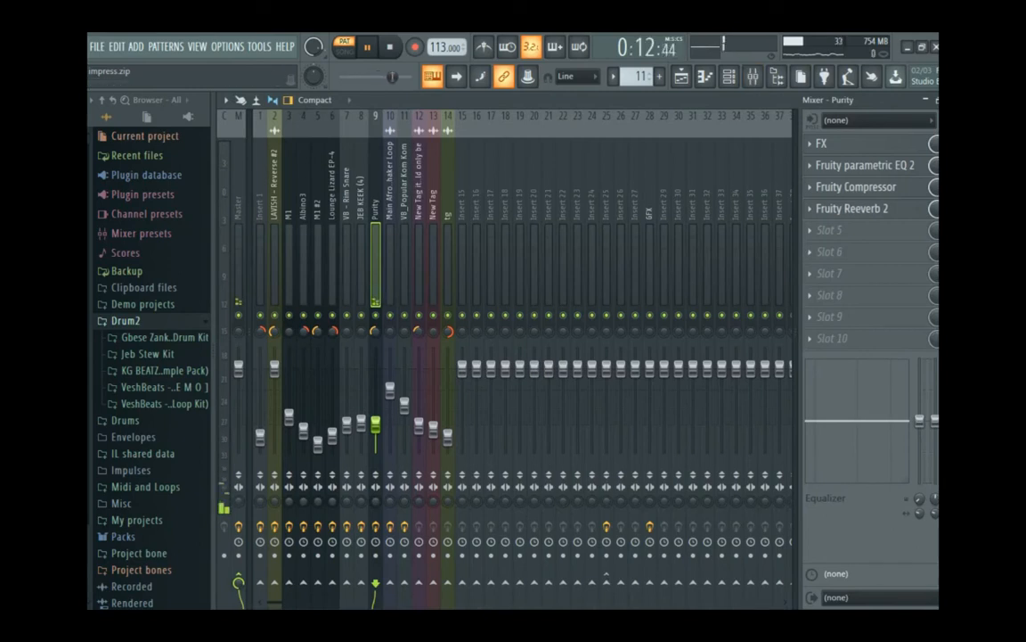
key("F5")
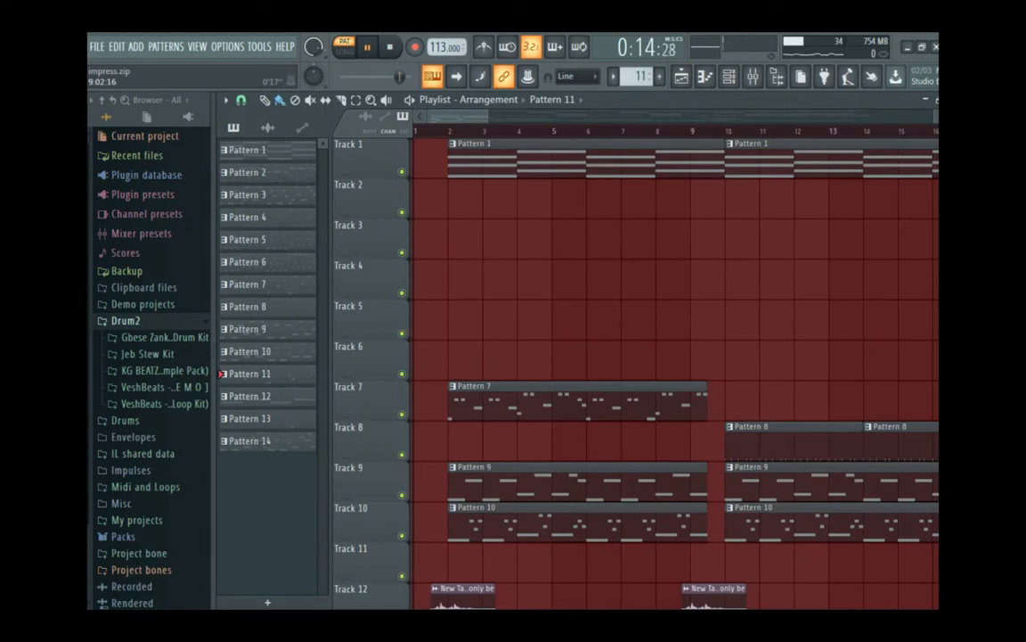
left_click(729, 77)
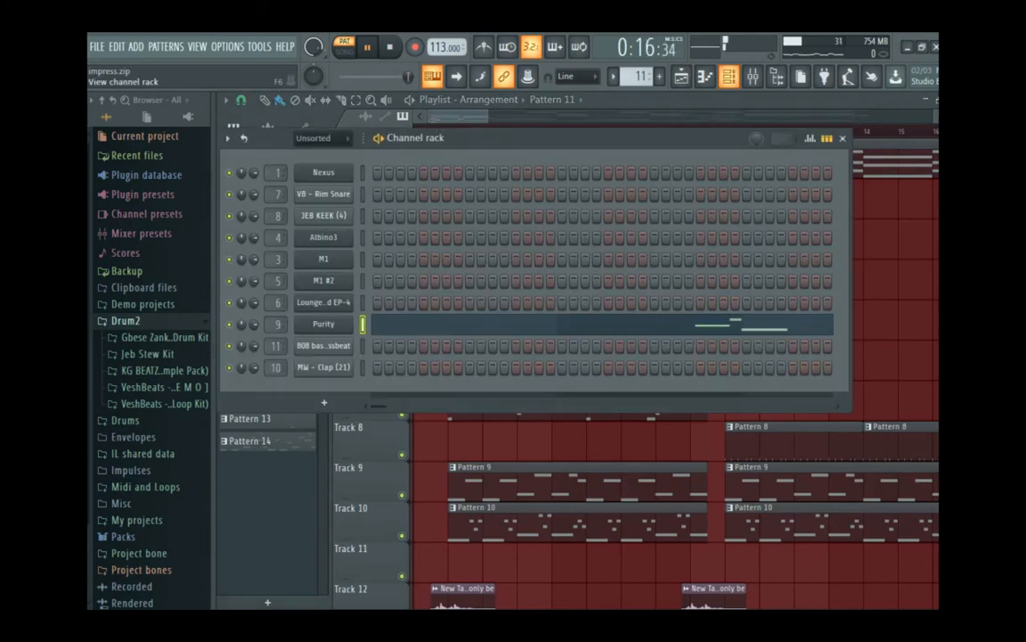
key("space")
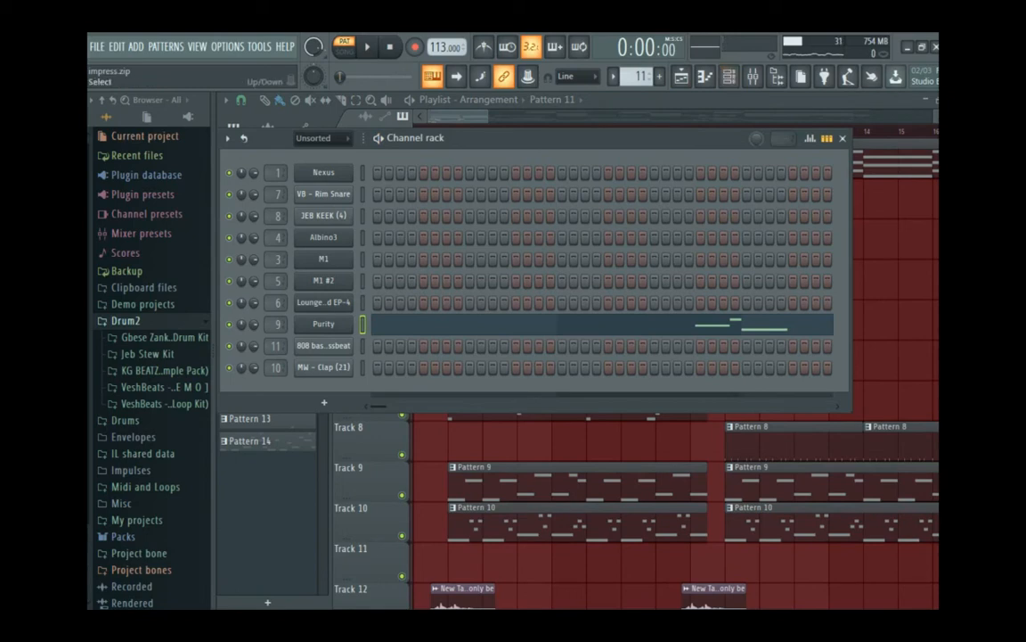
- Select Pattern 12, show its long Purity notes in the piano roll, and play the part
left_click(613, 77)
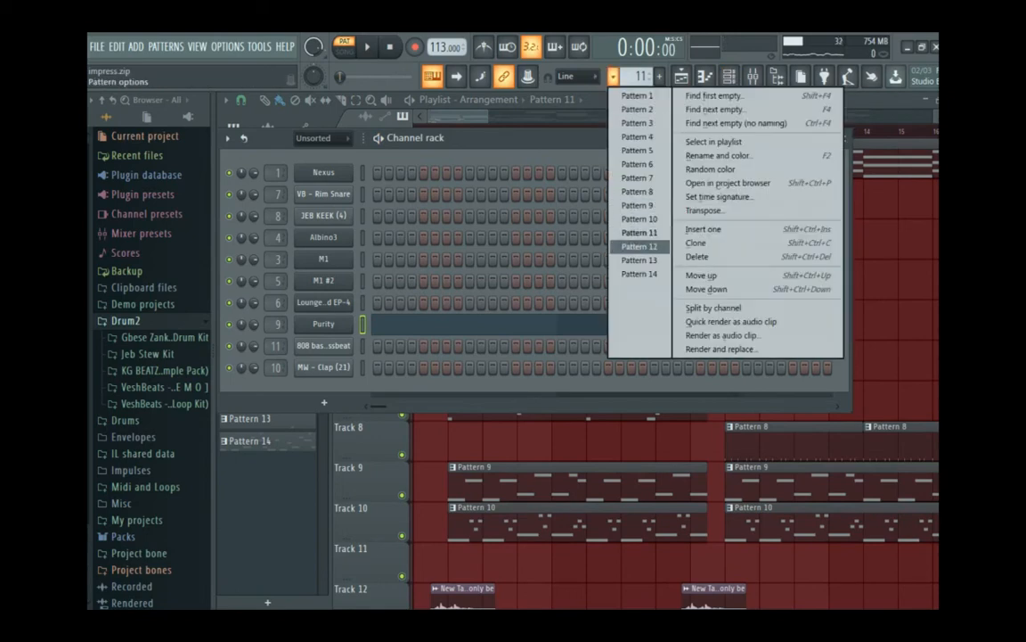
left_click(640, 246)
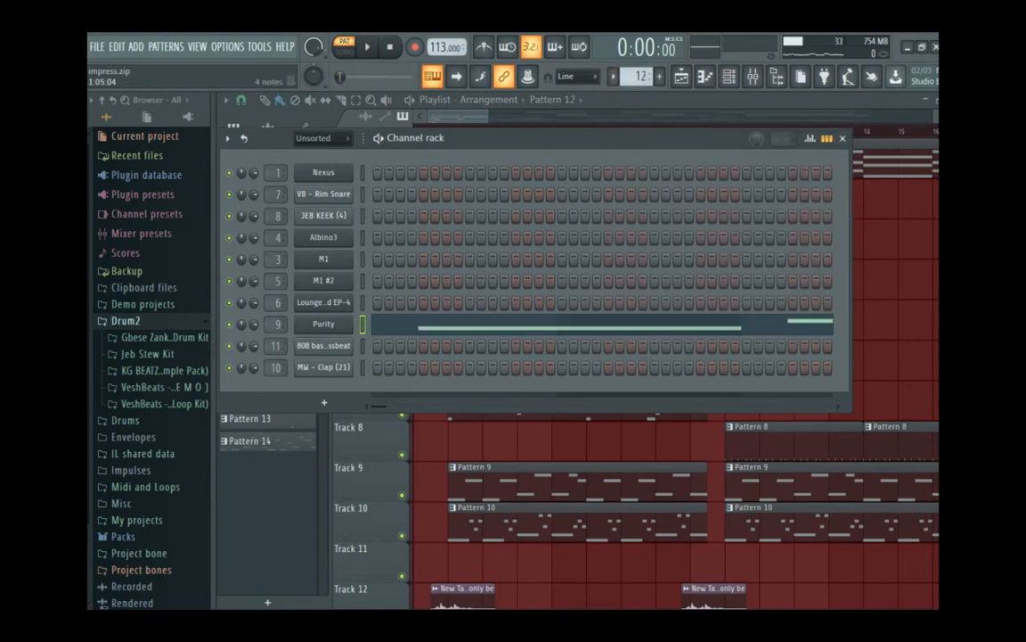
left_click(407, 326)
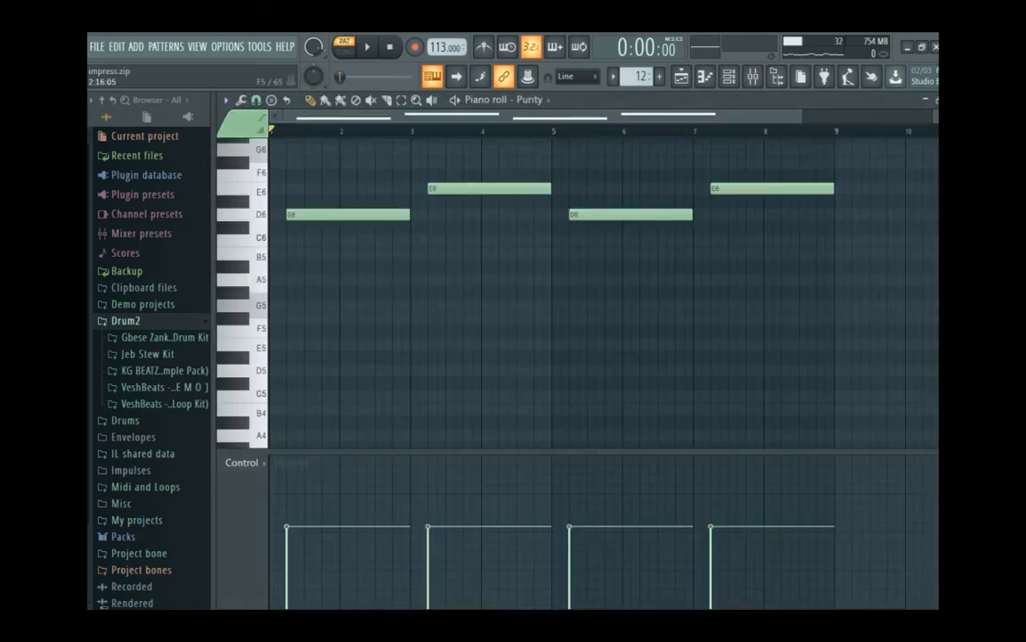
key("space")
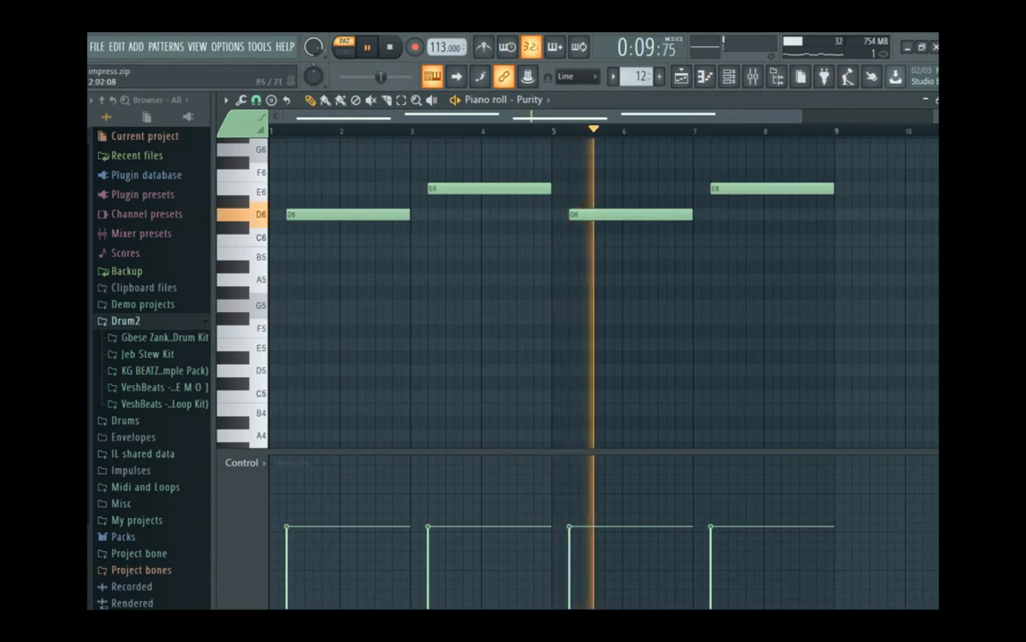
key("space")
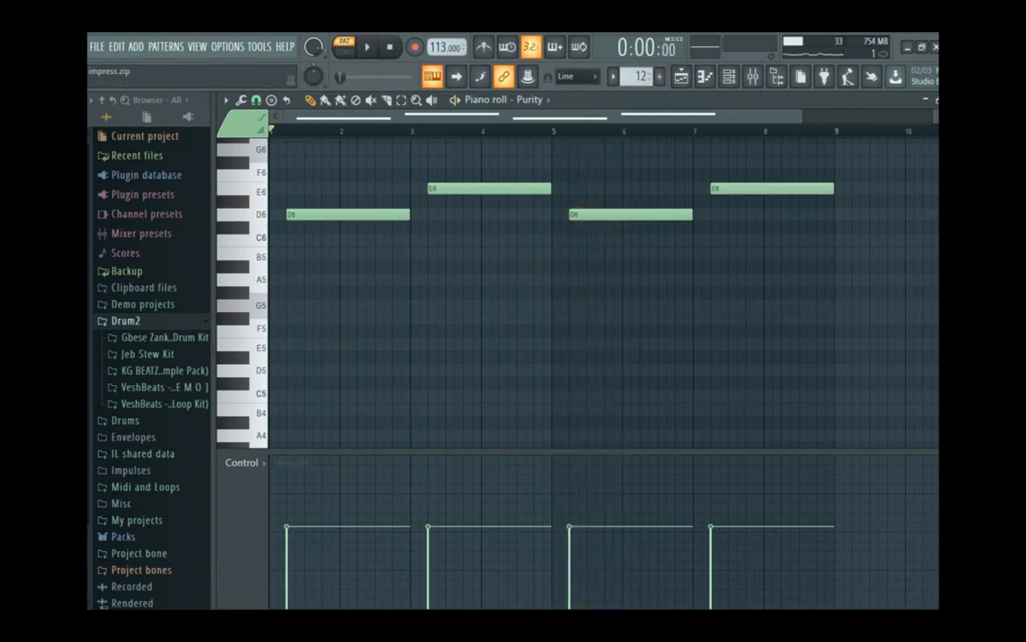
- Select Pattern 13 and play its MW - Clap (21) hit with the channel rack in view
left_click(613, 76)
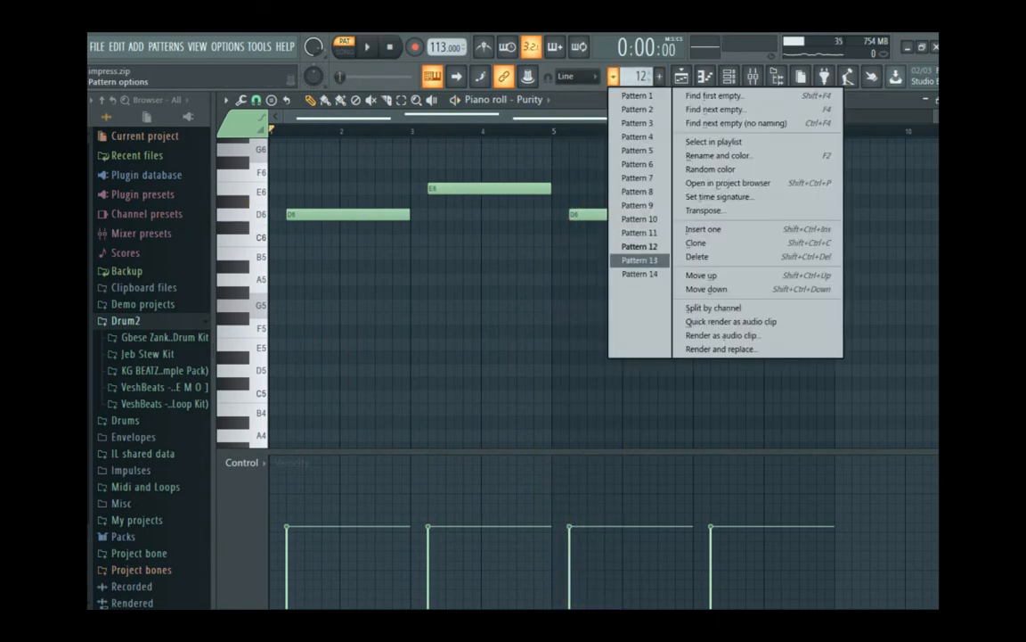
left_click(639, 259)
scroll(579, 285, "down", 3)
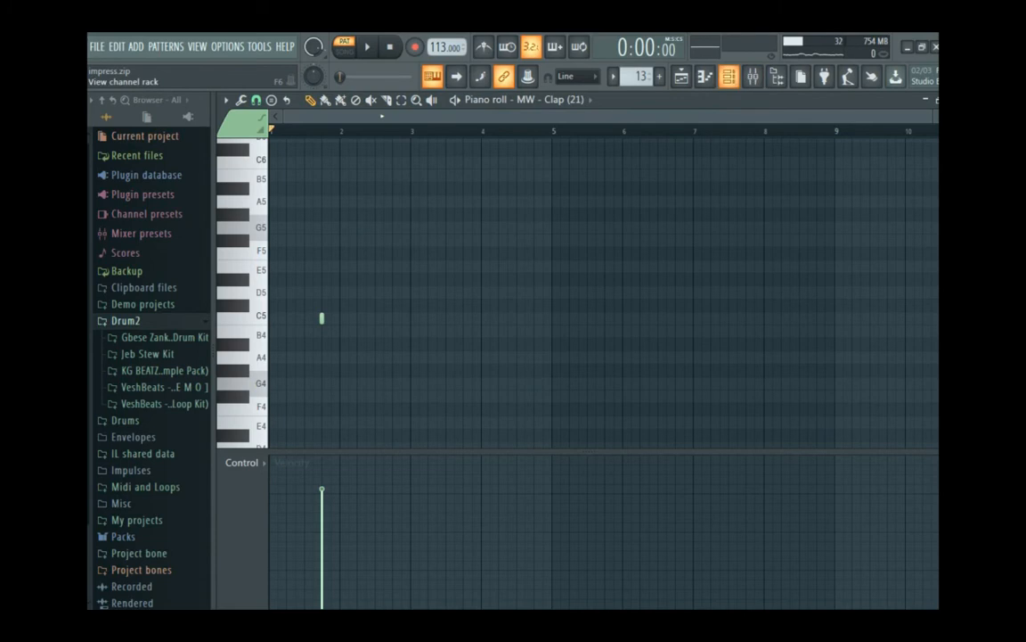
key("F6")
key("space")
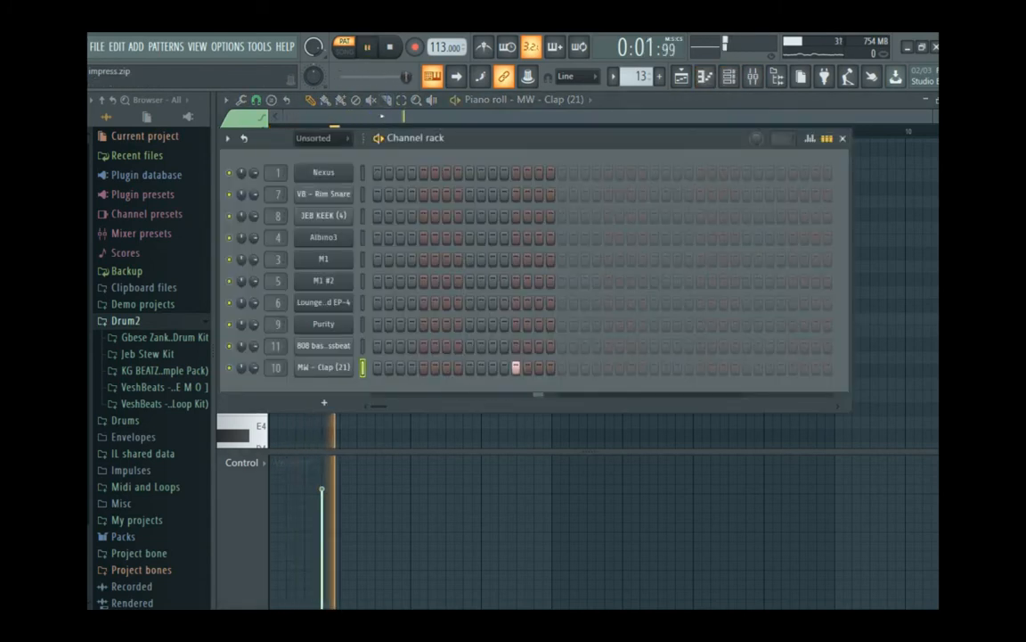
key("space")
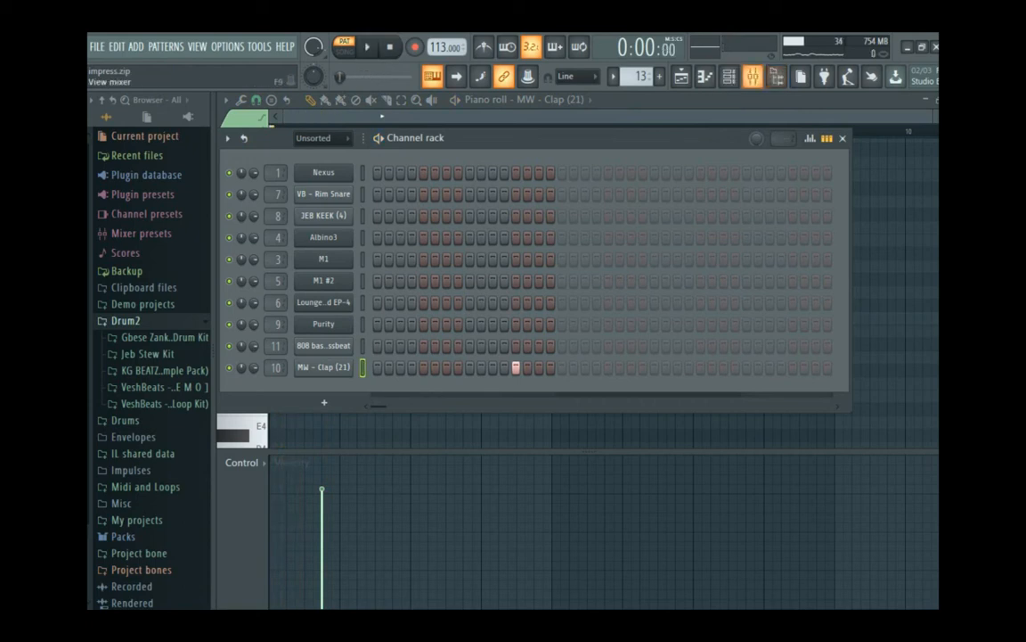
- View the Main Afro Shaker Loop track's mixer effects while Pattern 13 plays, stopping and returning to the channel rack
left_click(753, 76)
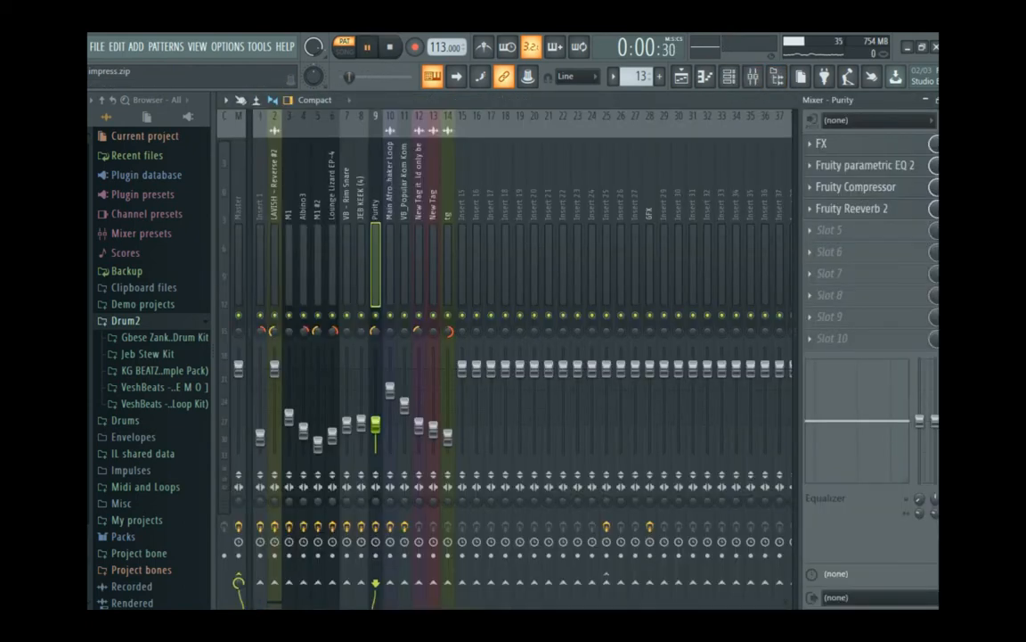
left_click(390, 258)
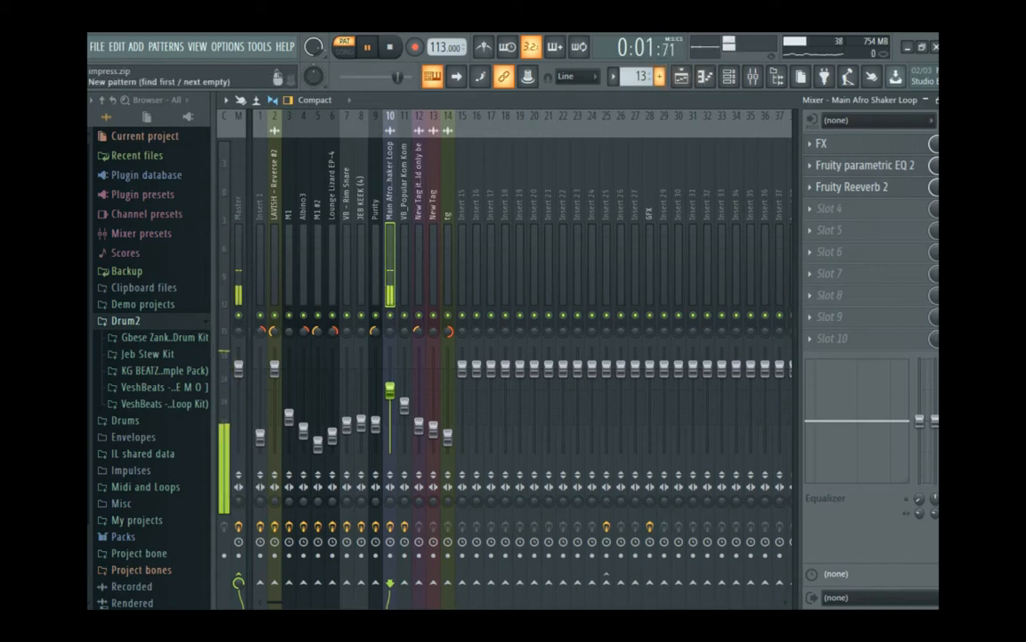
key("space")
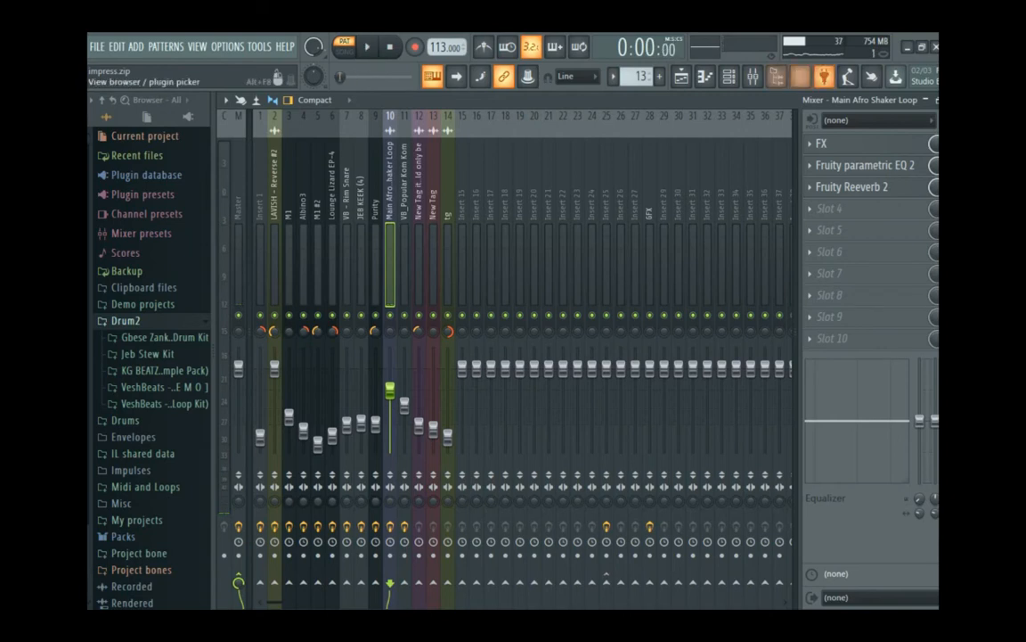
left_click(729, 77)
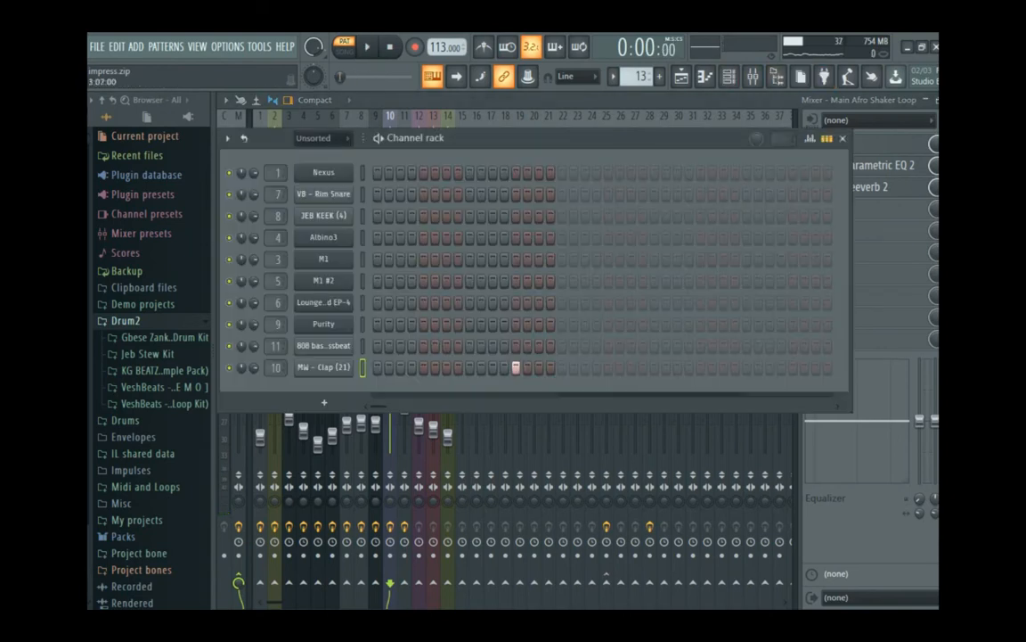
- Inspect the Effector FX and Fruity parametric EQ 2 settings on the Main Afro Shaker Loop mixer track, closing each plugin window
left_click(843, 139)
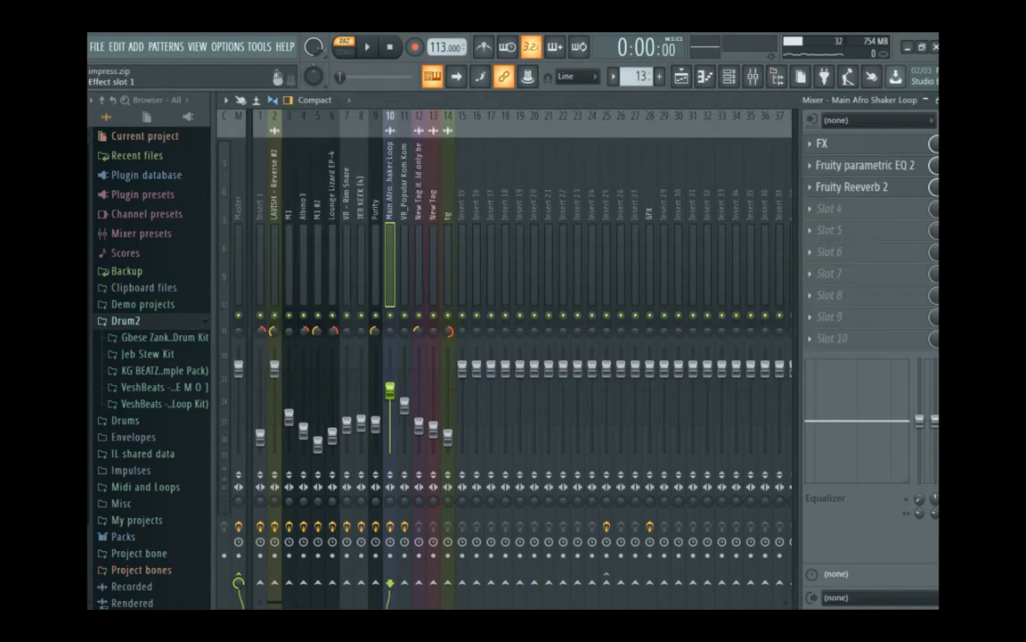
left_click(843, 143)
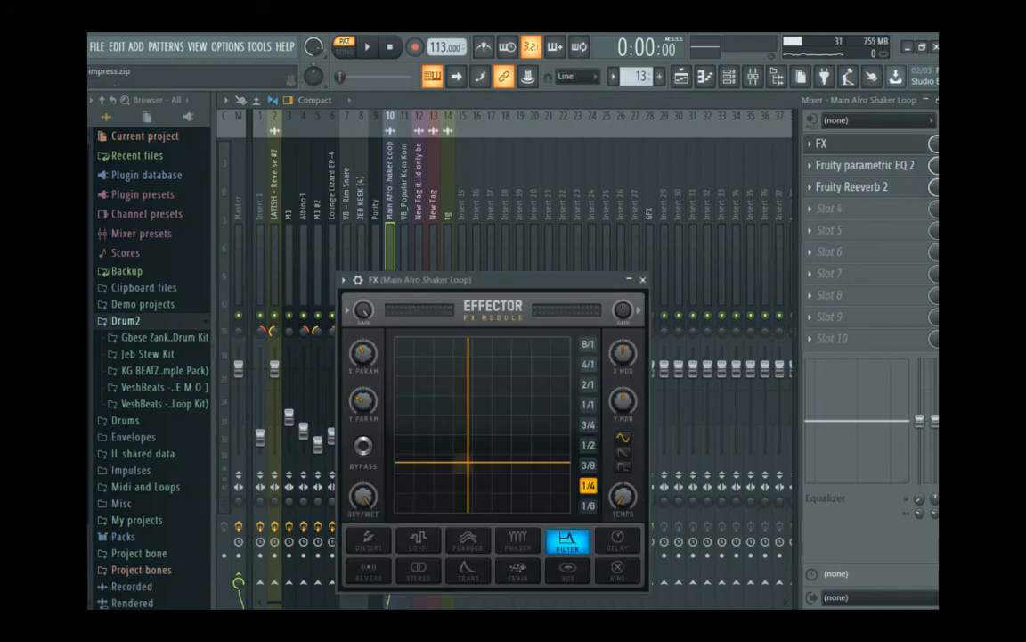
left_click(643, 279)
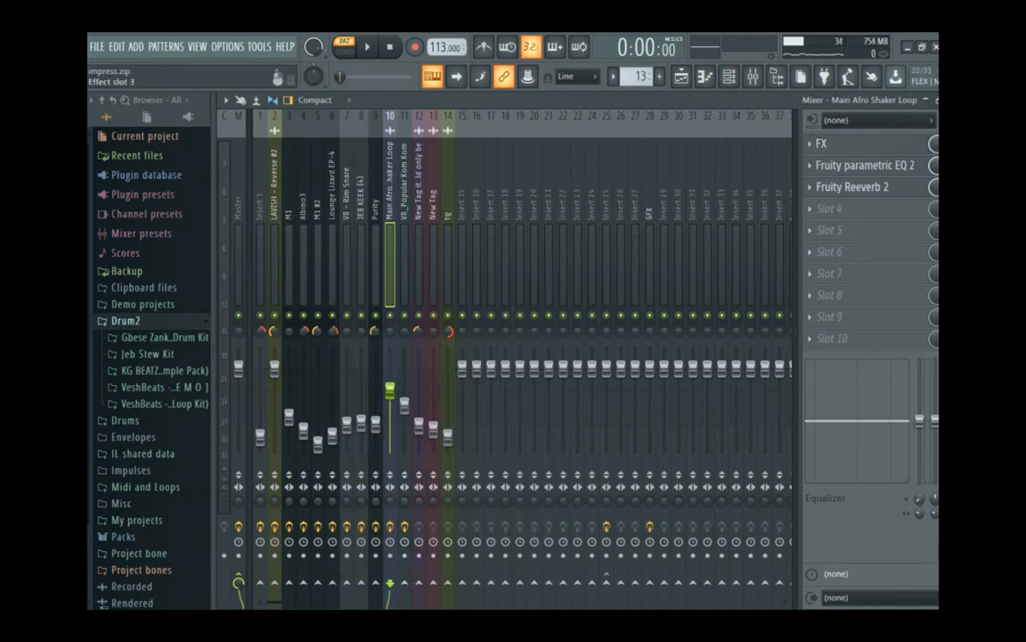
left_click(856, 165)
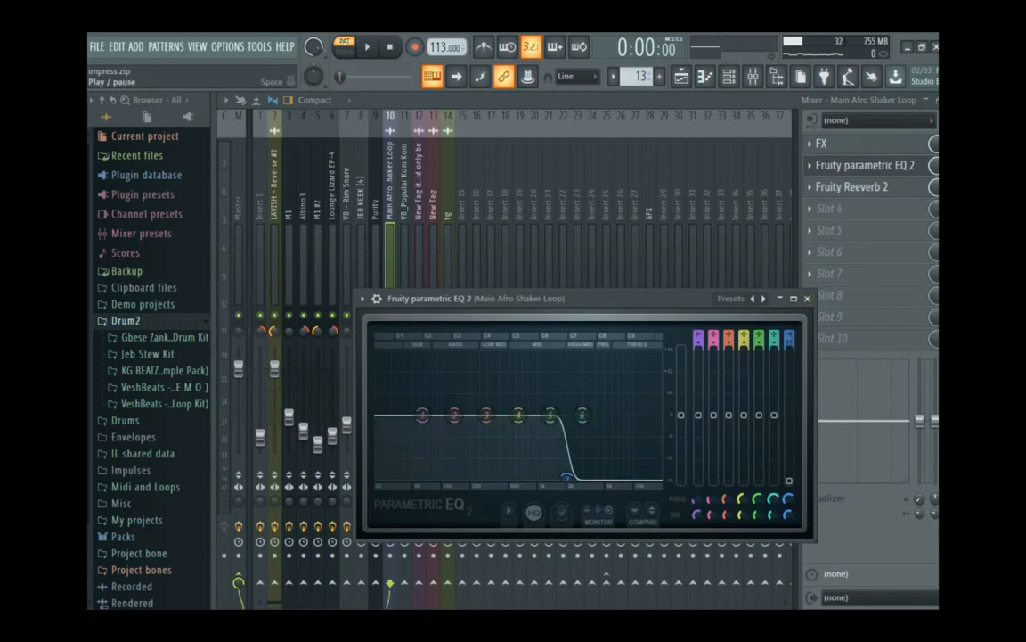
left_click(367, 46)
left_click(807, 298)
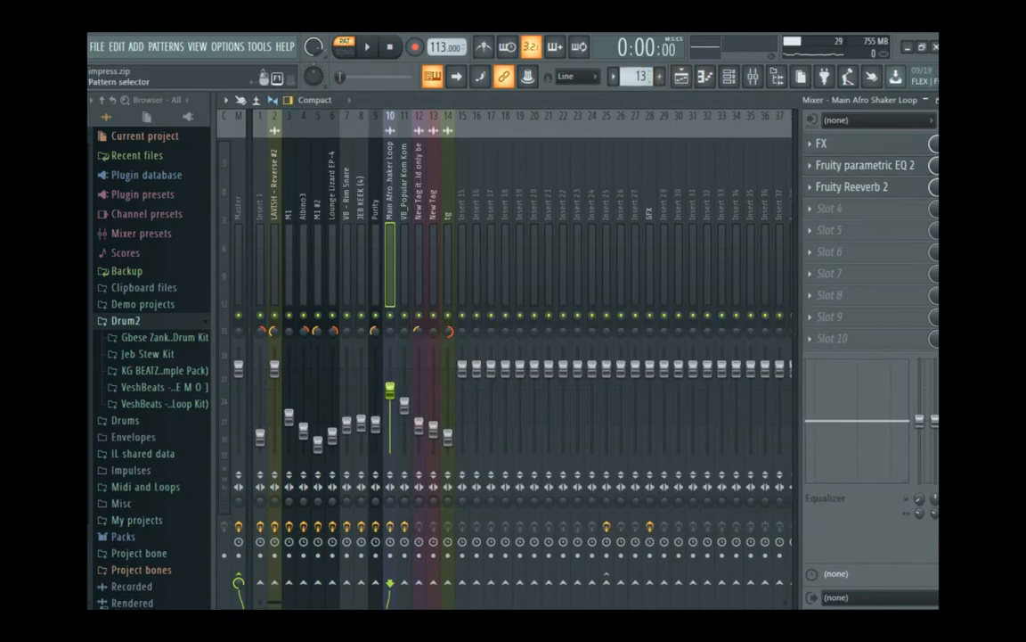
- Select Pattern 14, show its 808 bass notes in the piano roll, and play the part before stopping it
left_click(613, 75)
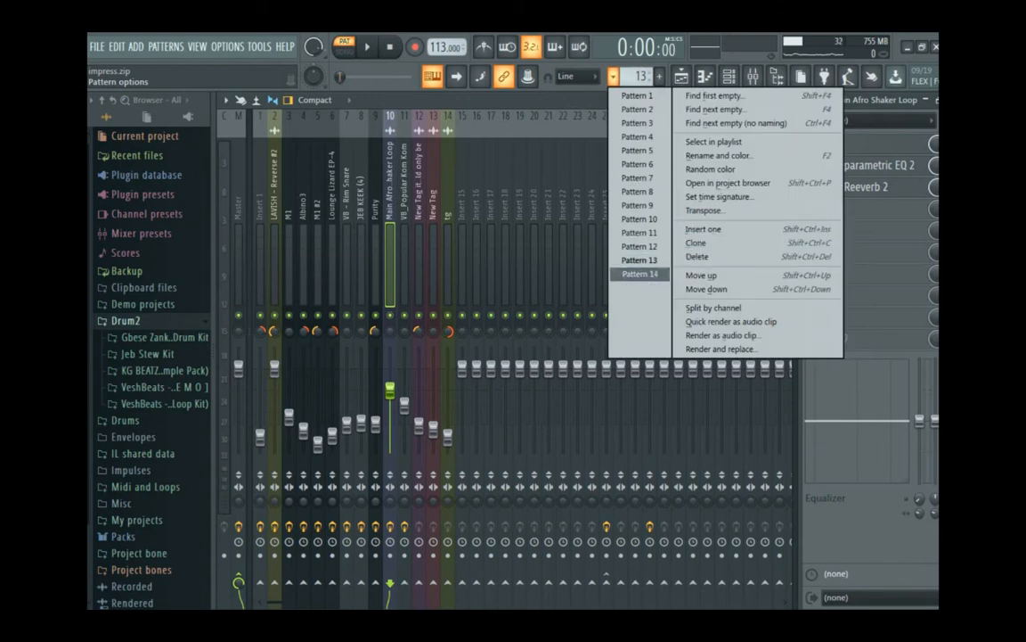
left_click(639, 274)
key("F6")
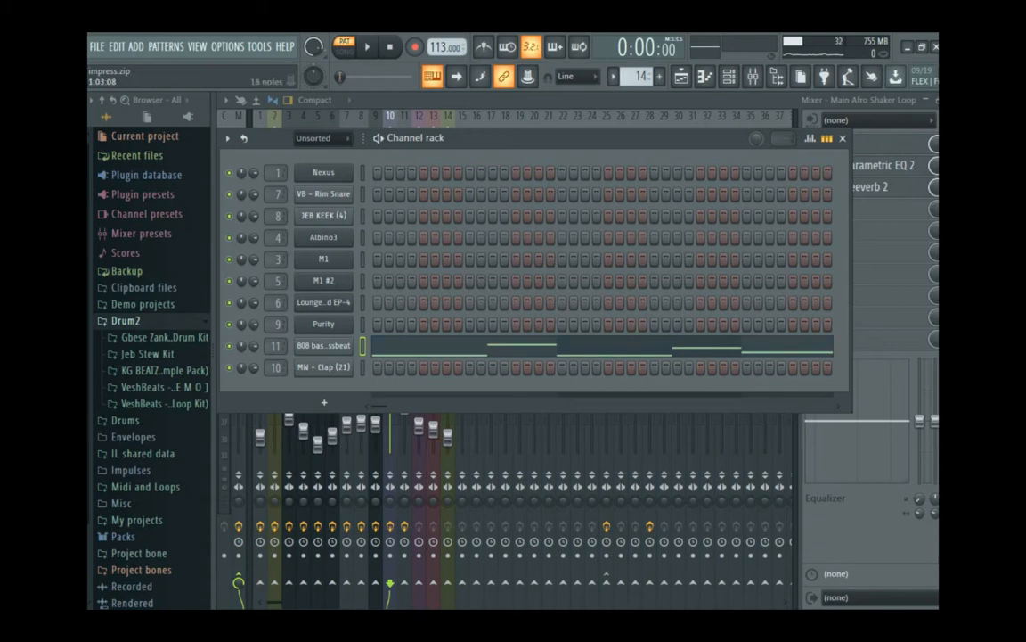
left_click(400, 345)
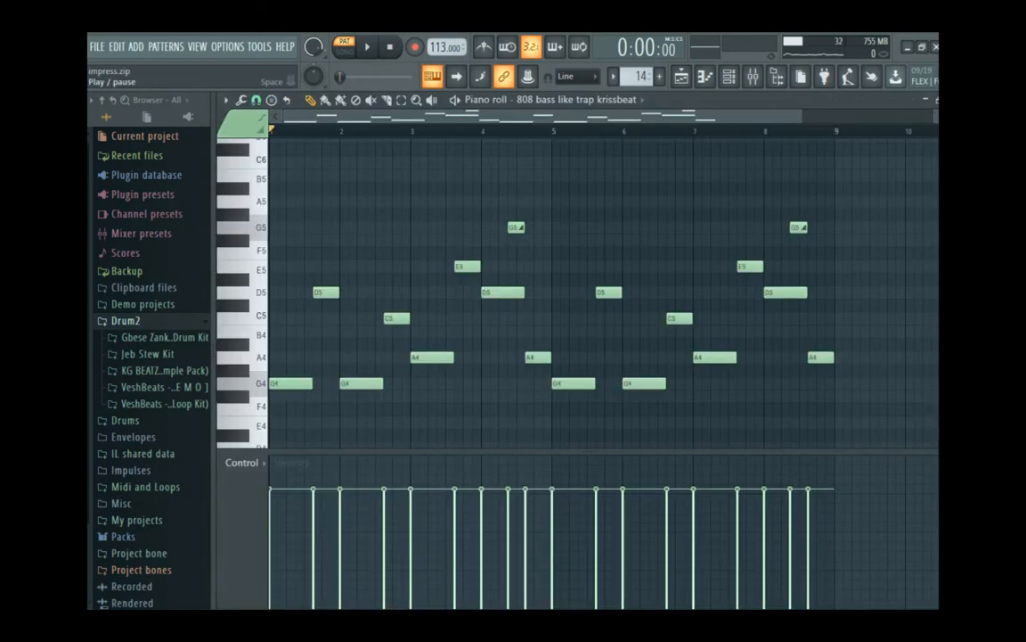
left_click(367, 46)
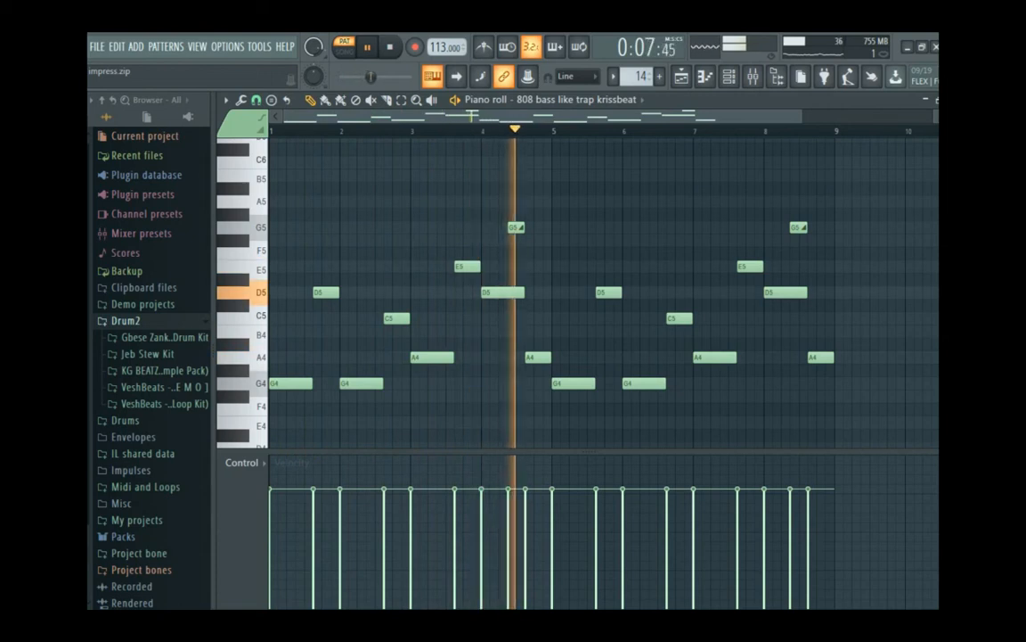
key("space")
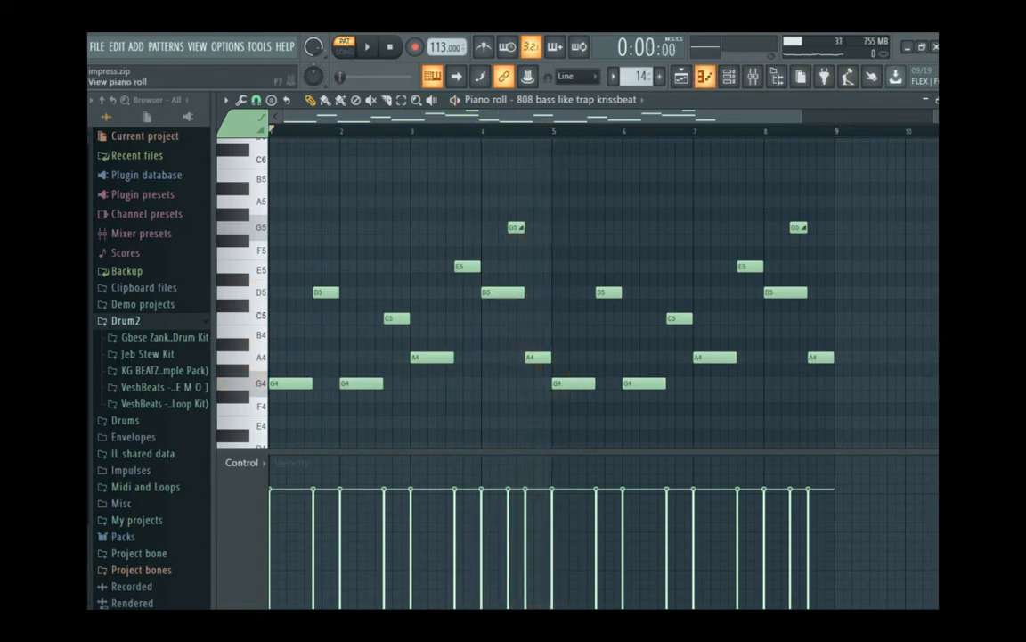
- Show the playlist arrangement zoomed out and play it in song mode from the start, then stop playback
left_click(752, 77)
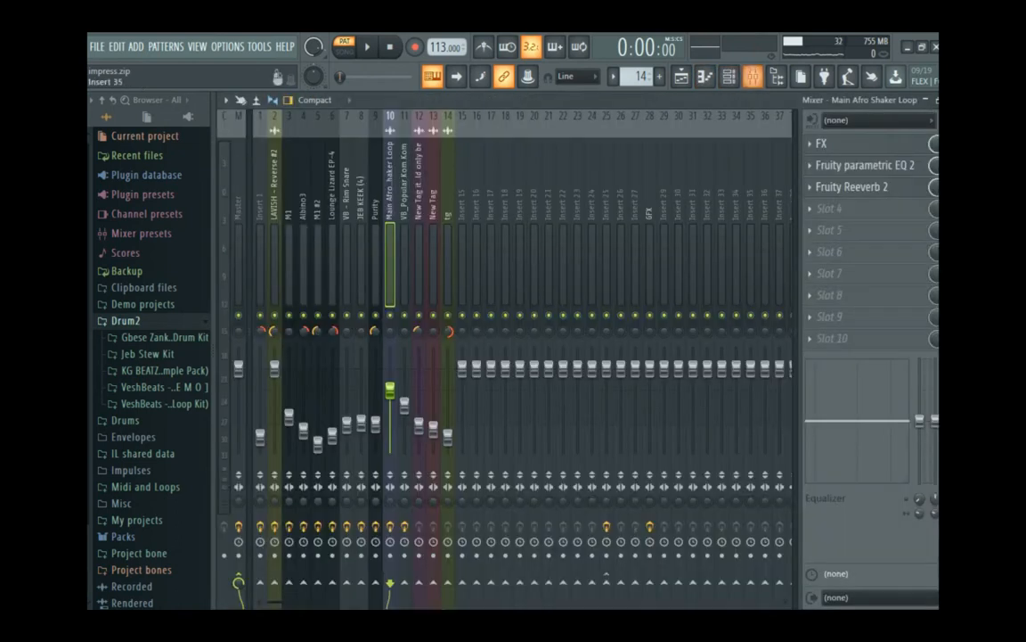
left_click(681, 77)
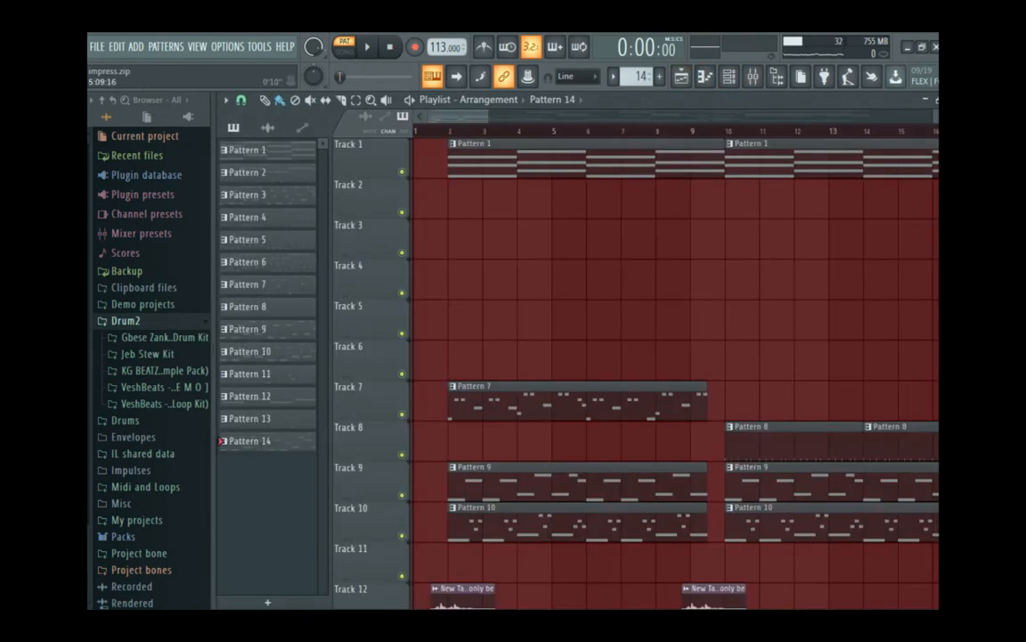
scroll(551, 303, "down", 4)
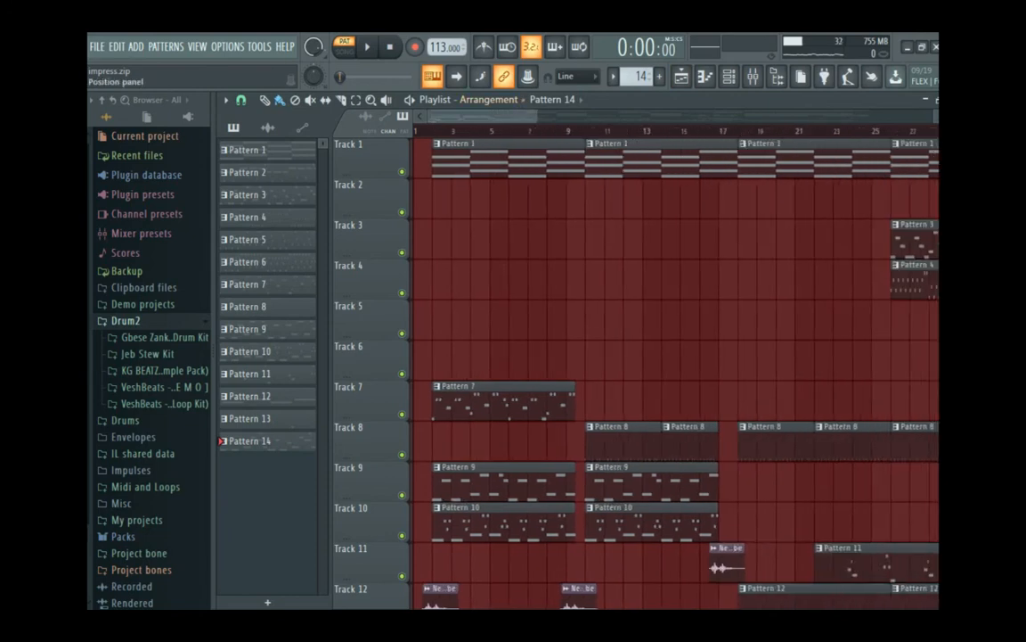
key("space")
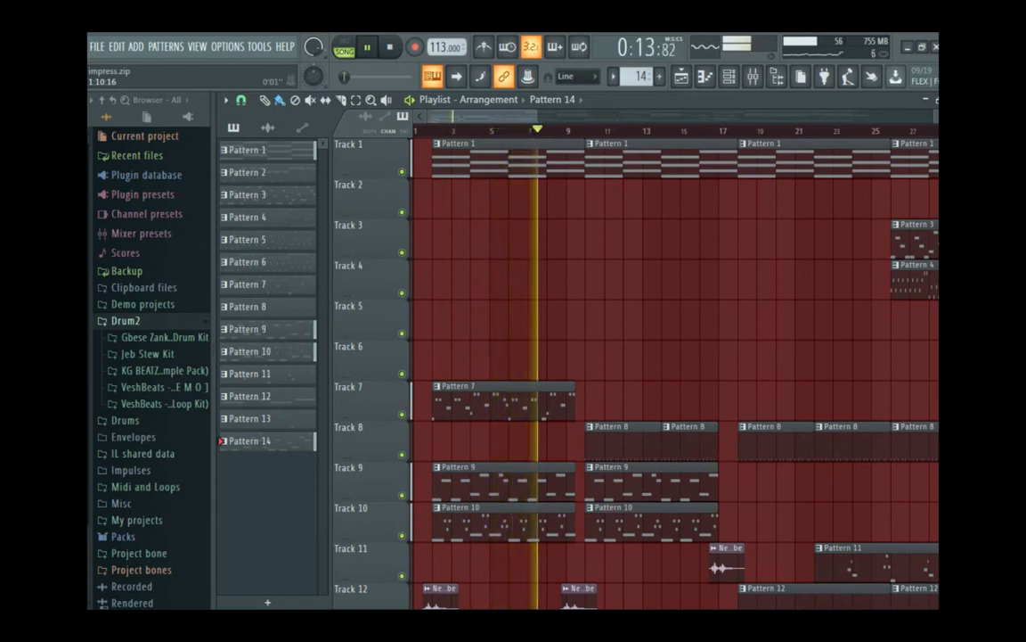
left_click_drag(483, 116, 657, 116)
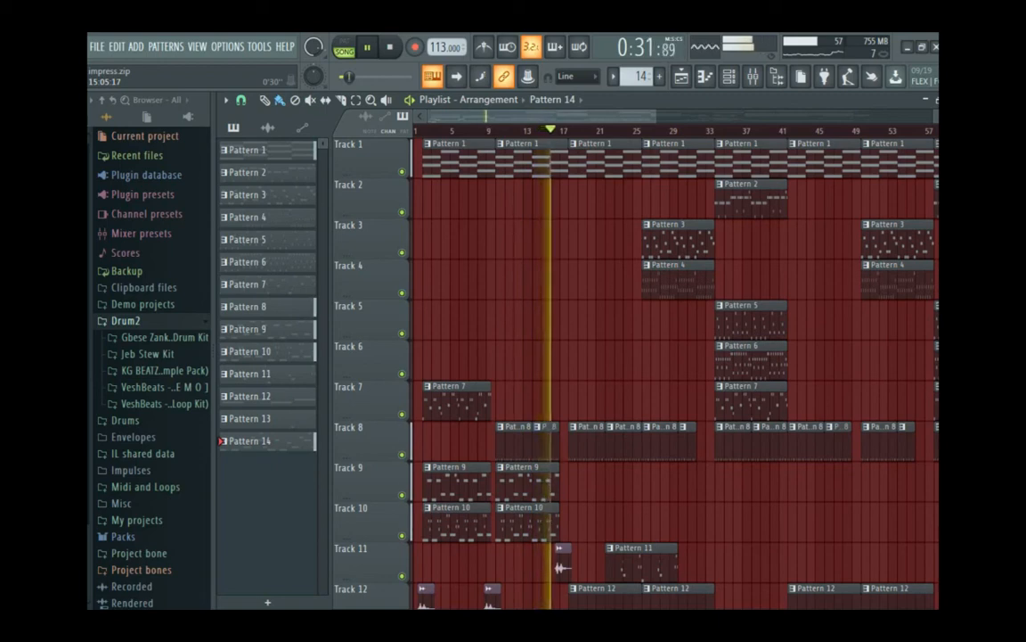
key("space")
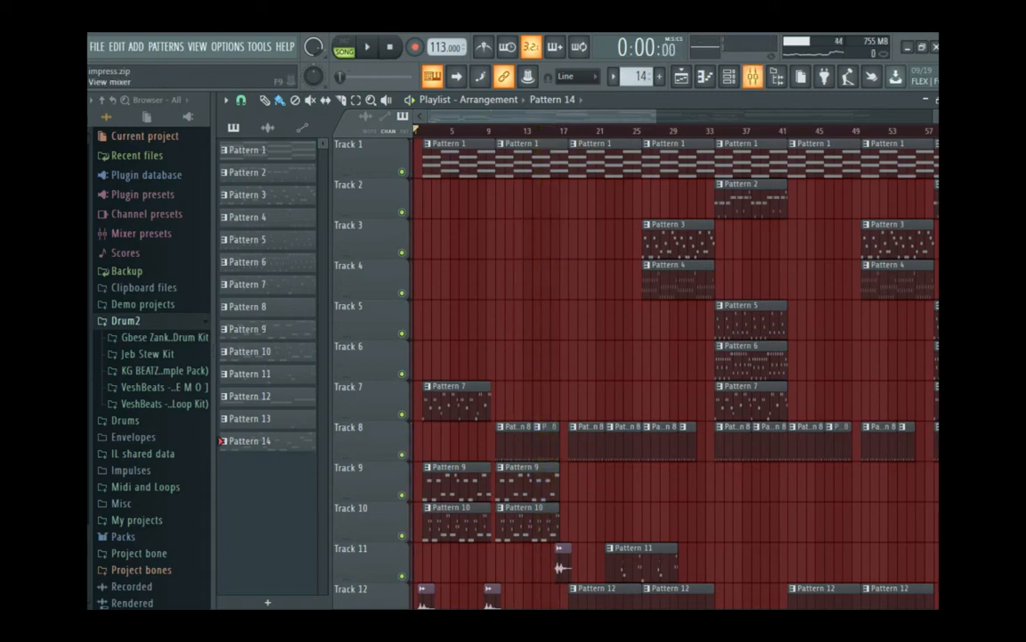
- Inspect the Master track's effects in the mixer, examining its Fruity parametric EQ 2 curve and closing the plugin window
left_click(753, 76)
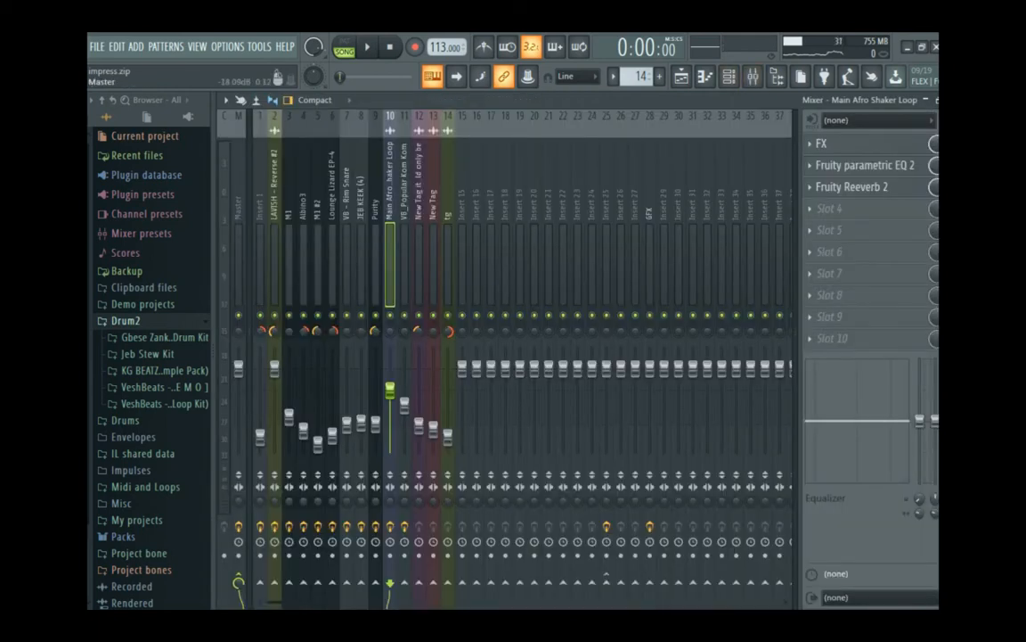
left_click(238, 265)
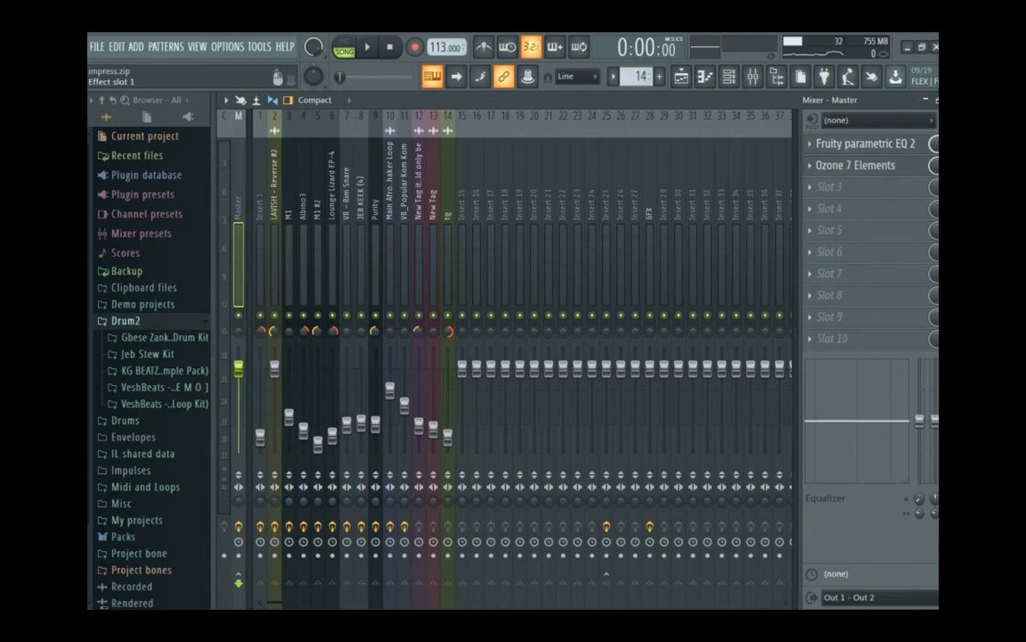
left_click(860, 144)
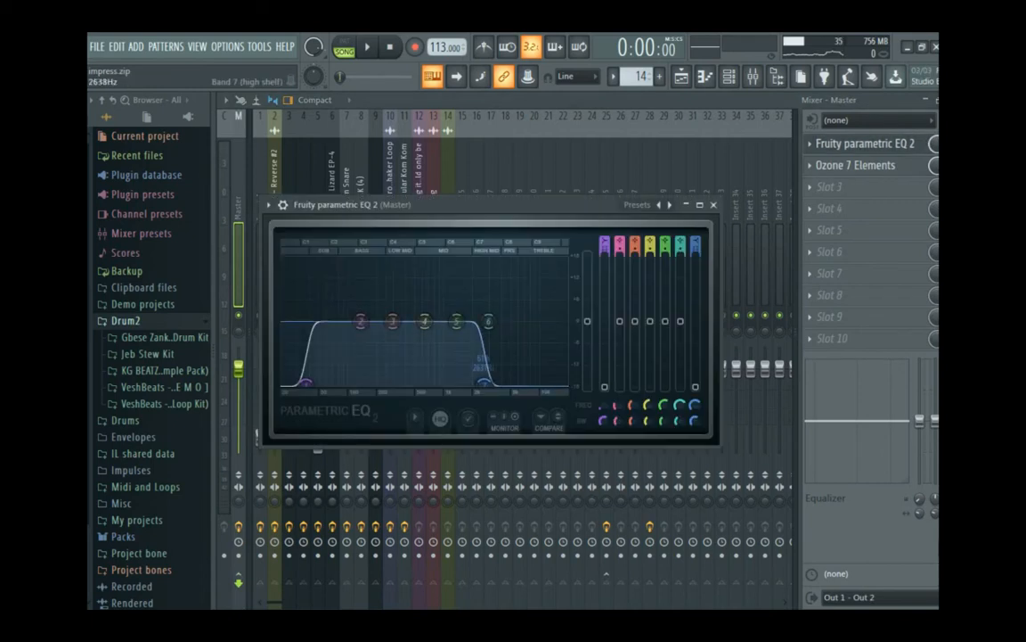
left_click_drag(484, 383, 487, 383)
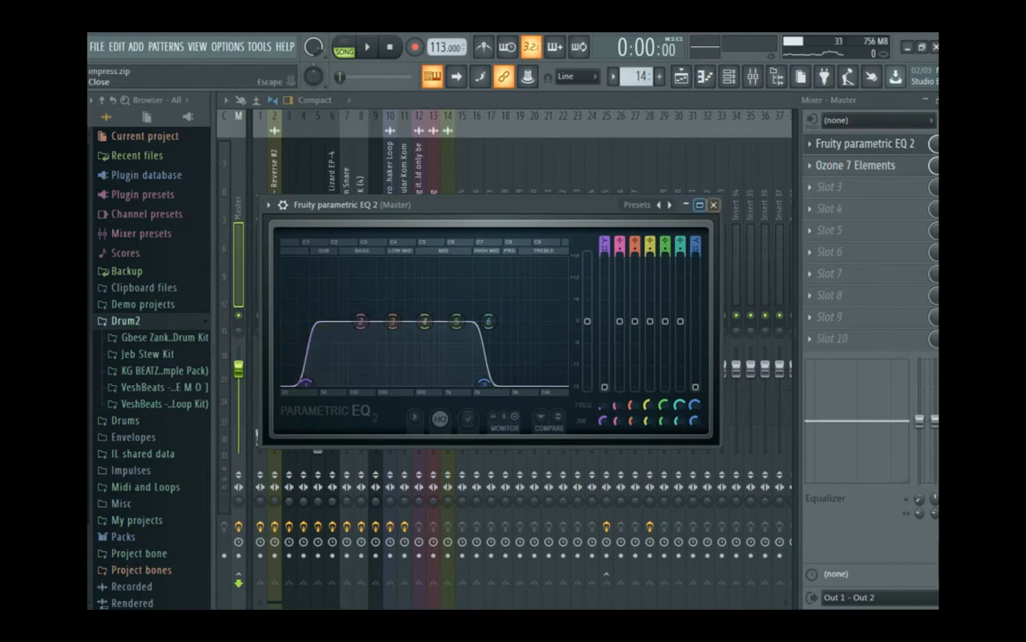
left_click(713, 204)
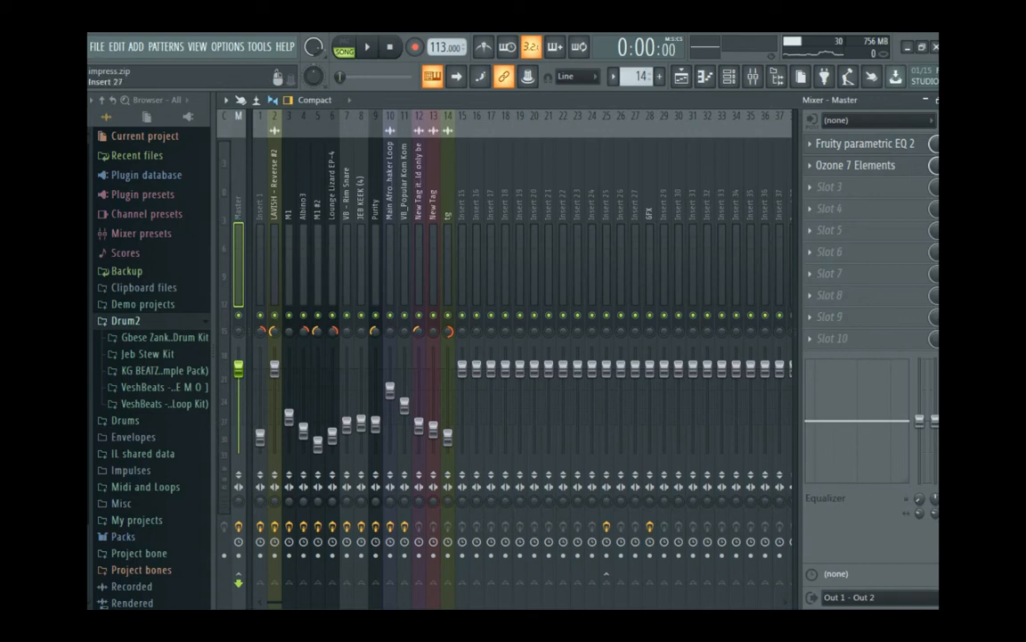
- View the effect slots of the GFX and Insert 25 mixer tracks, and play the full song with the playlist in view
left_click(650, 170)
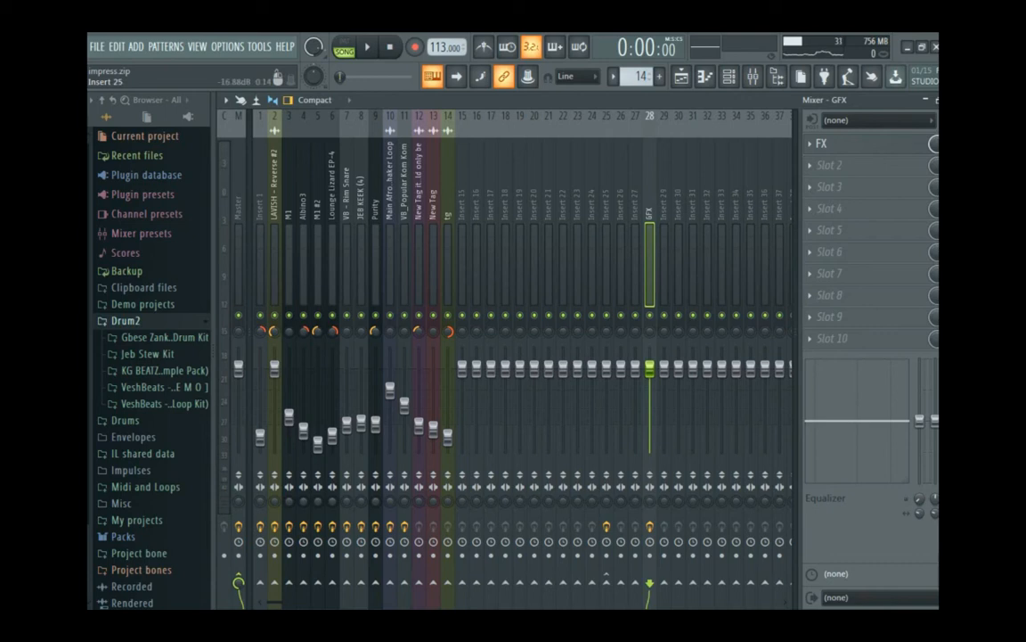
left_click(607, 264)
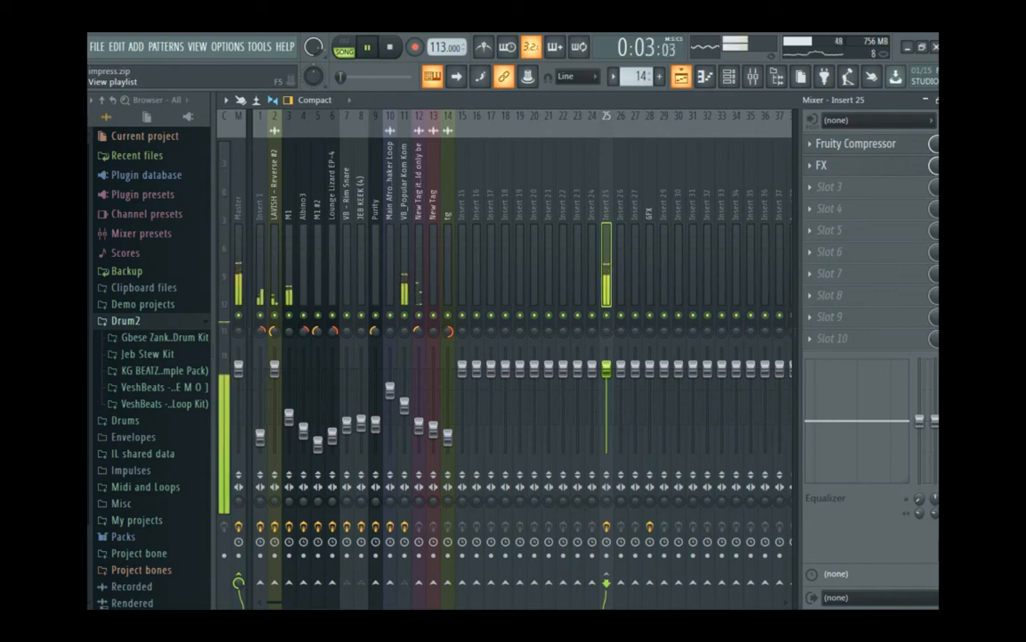
left_click(681, 76)
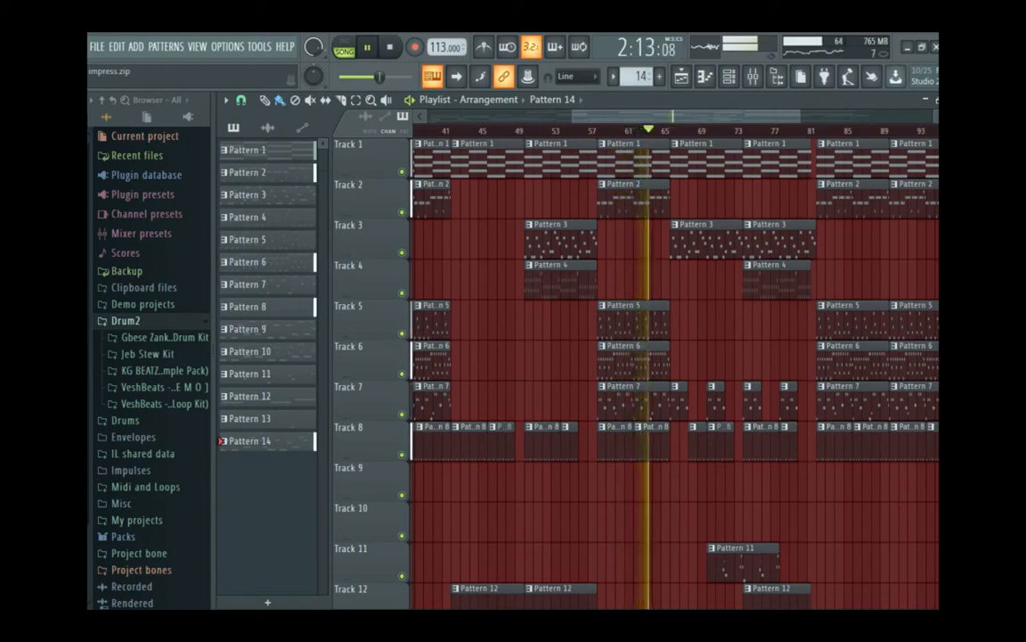
key("alt+Tab")
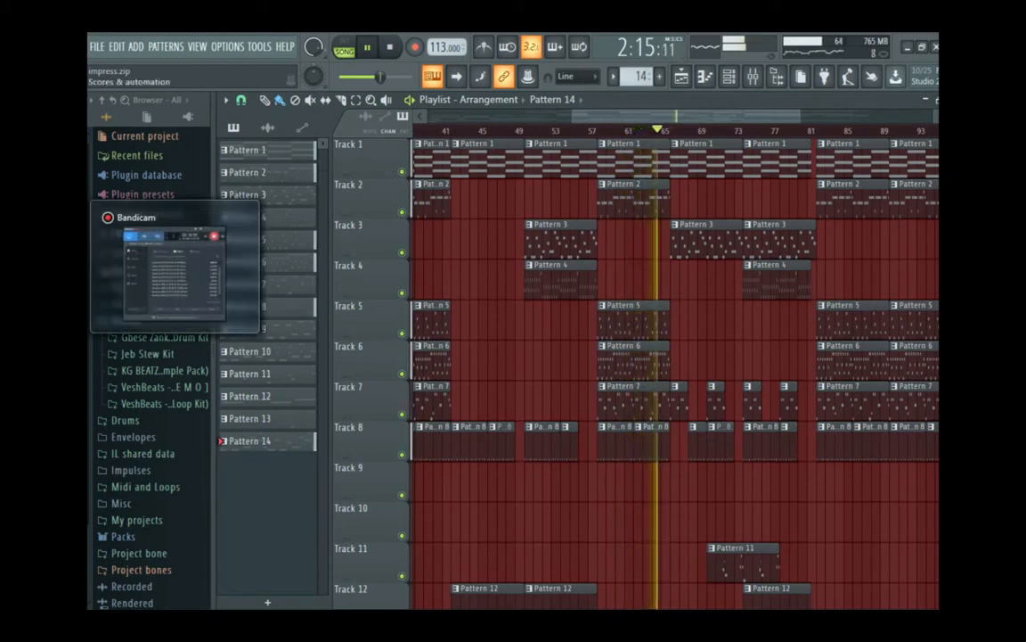